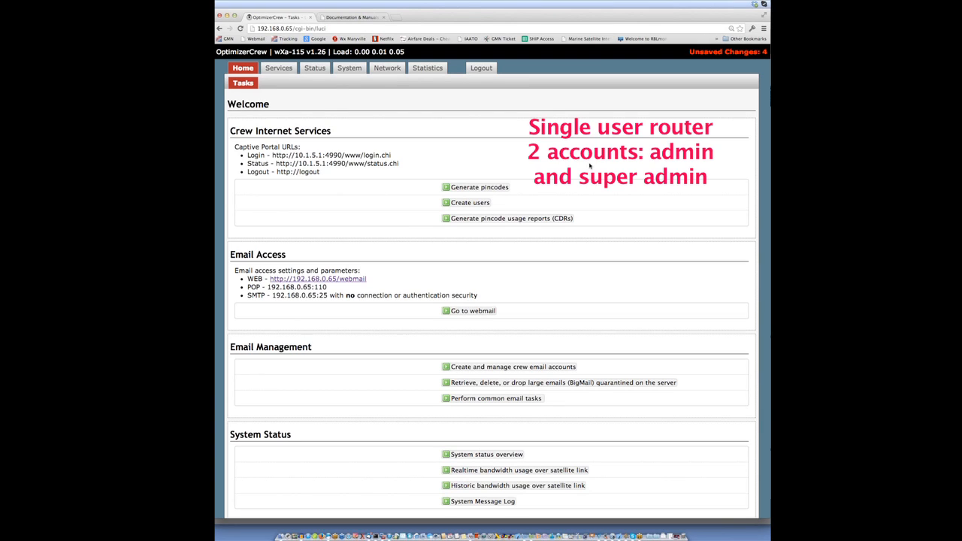
Log out, sign back in as admin with the account password, and scroll the Home page
left_click(480, 68)
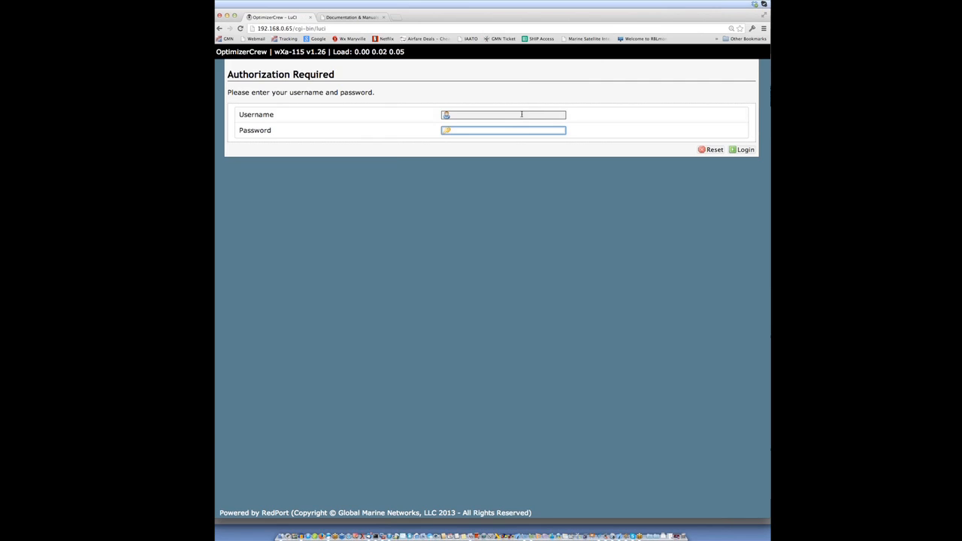
left_click(514, 114)
type("admin")
key("Tab")
type("admin")
key("Return")
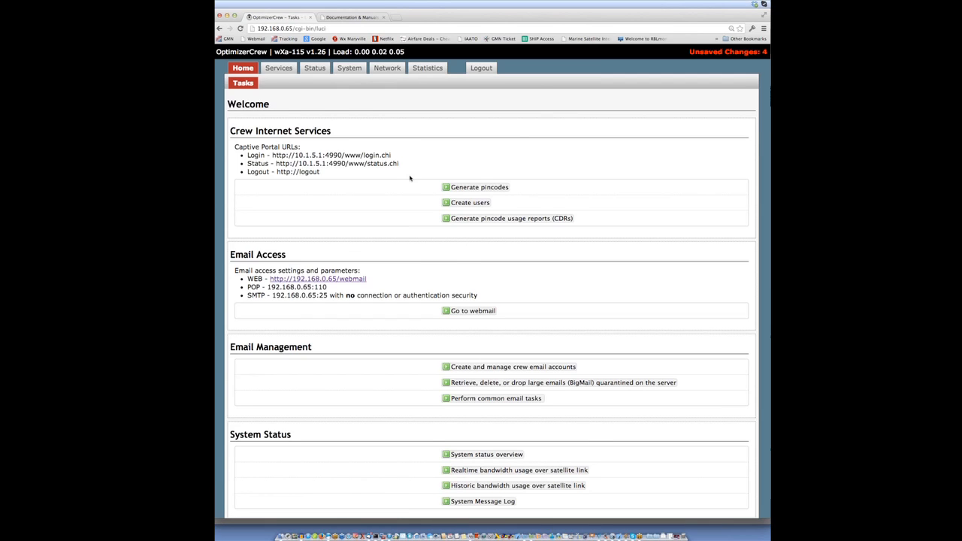
scroll(409, 178, "down", 2)
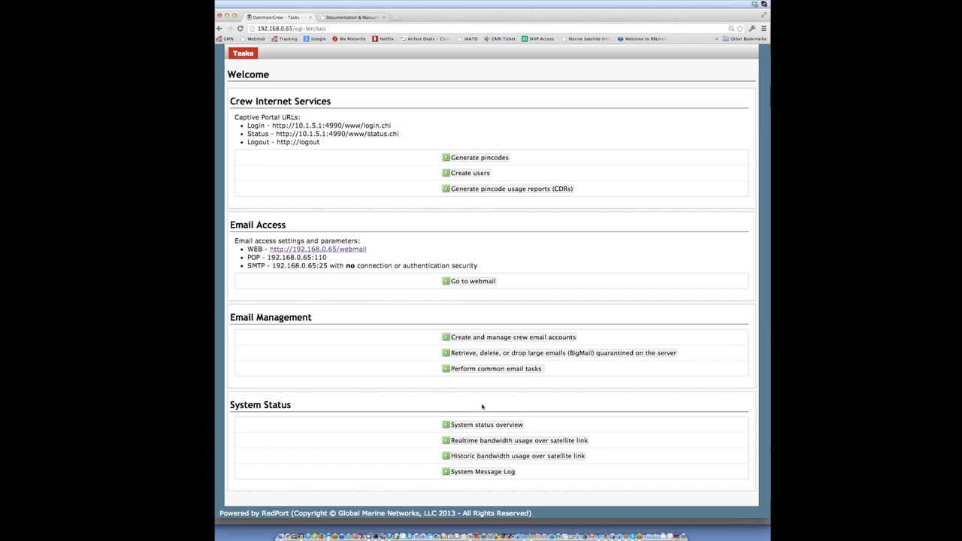
scroll(487, 414, "down", 1)
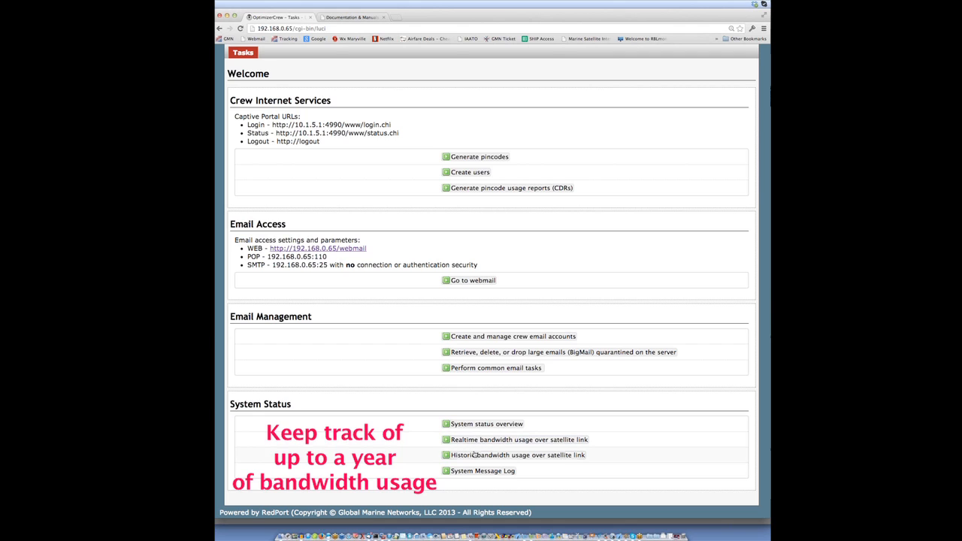
View one month of historic bandwidth graphs, then return Home and open the captive portal settings
left_click(475, 455)
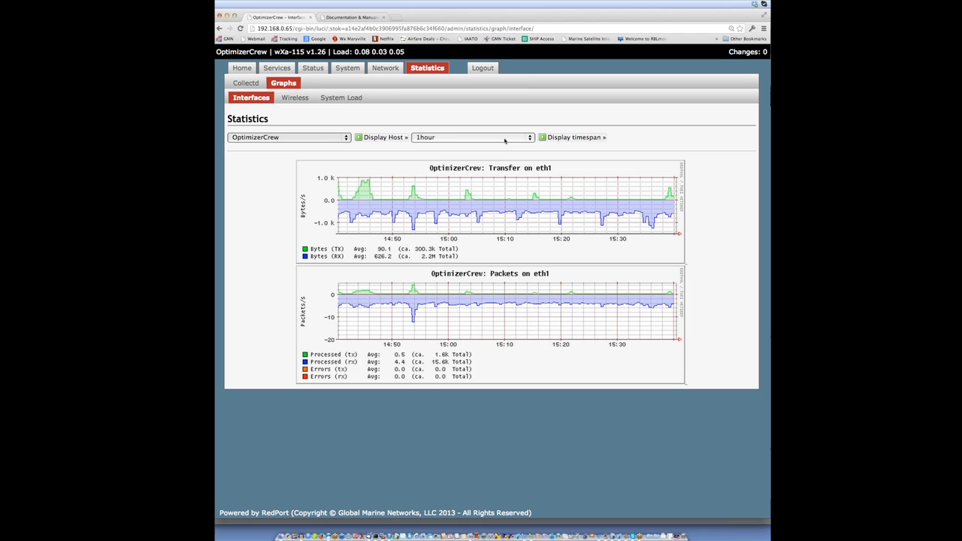
left_click(504, 140)
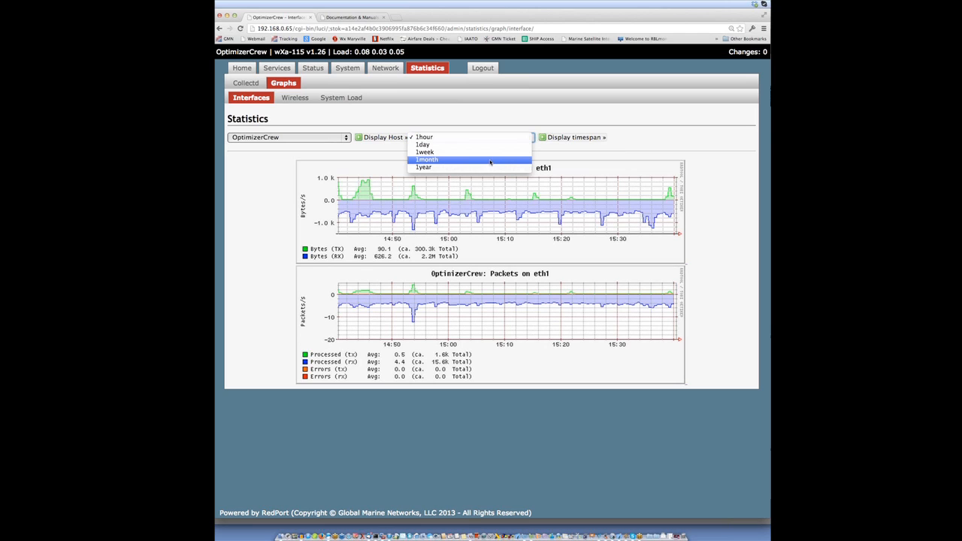
left_click(490, 160)
left_click(552, 139)
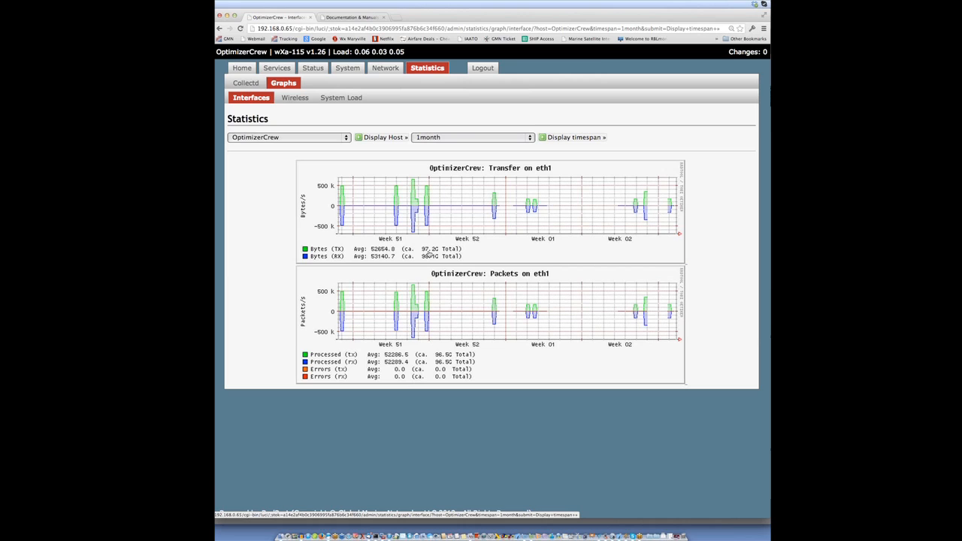
left_click(244, 69)
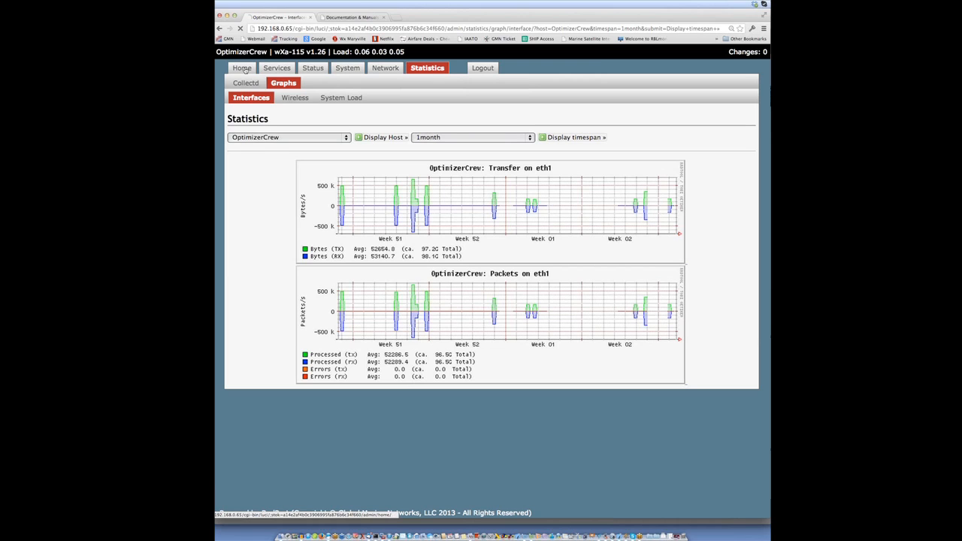
left_click(278, 68)
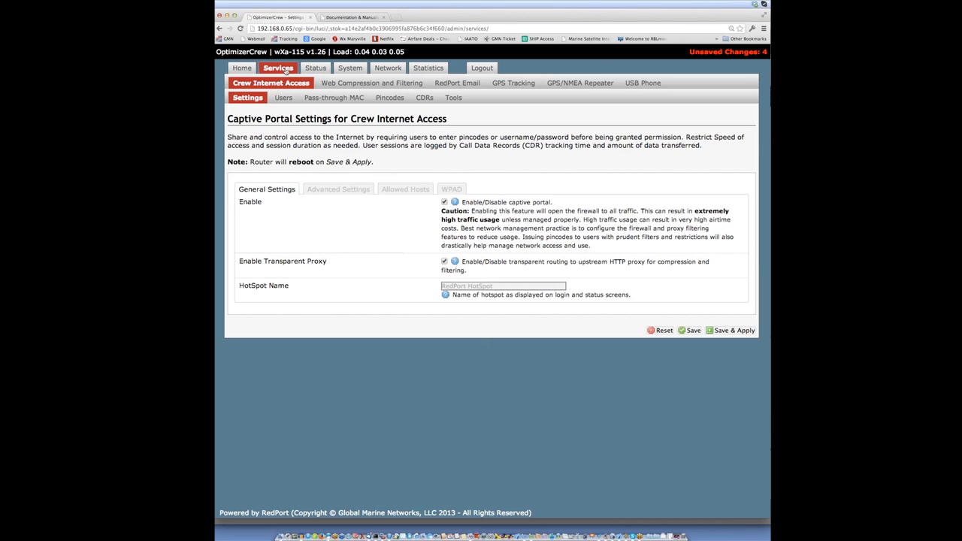
left_click(243, 68)
left_click(278, 69)
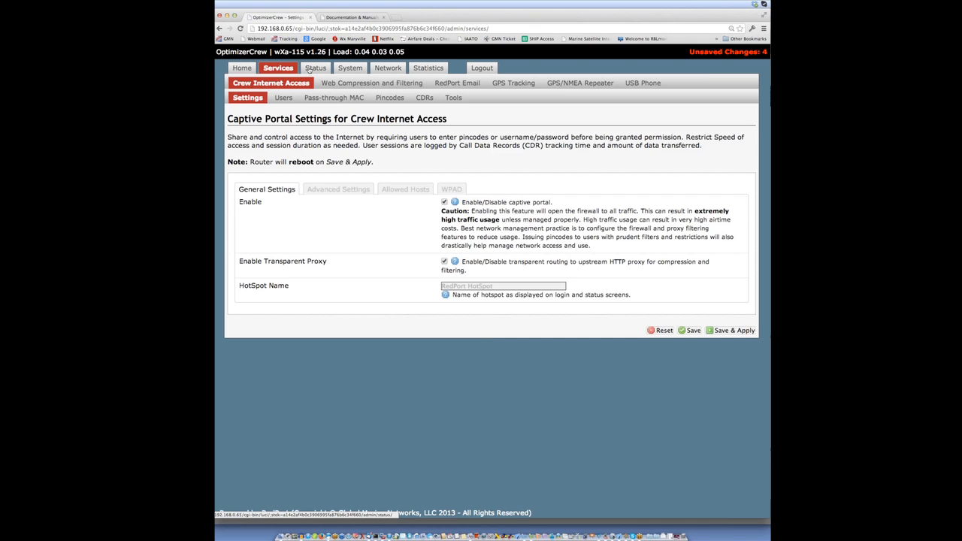
left_click(311, 69)
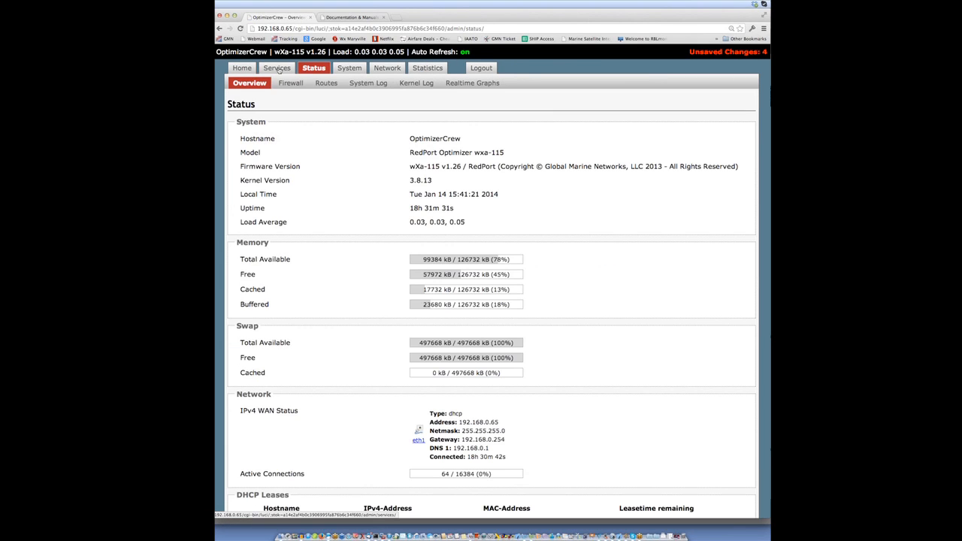
left_click(278, 68)
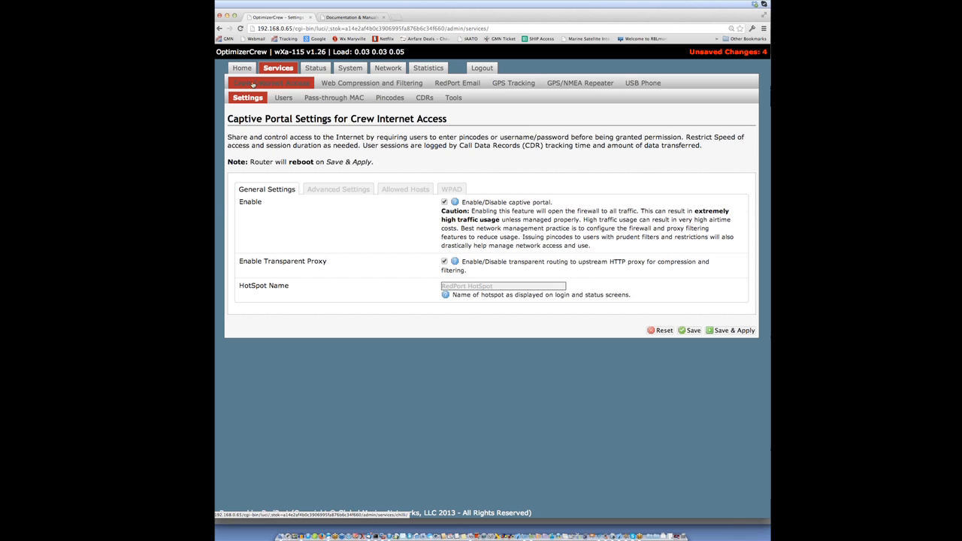
left_click(336, 86)
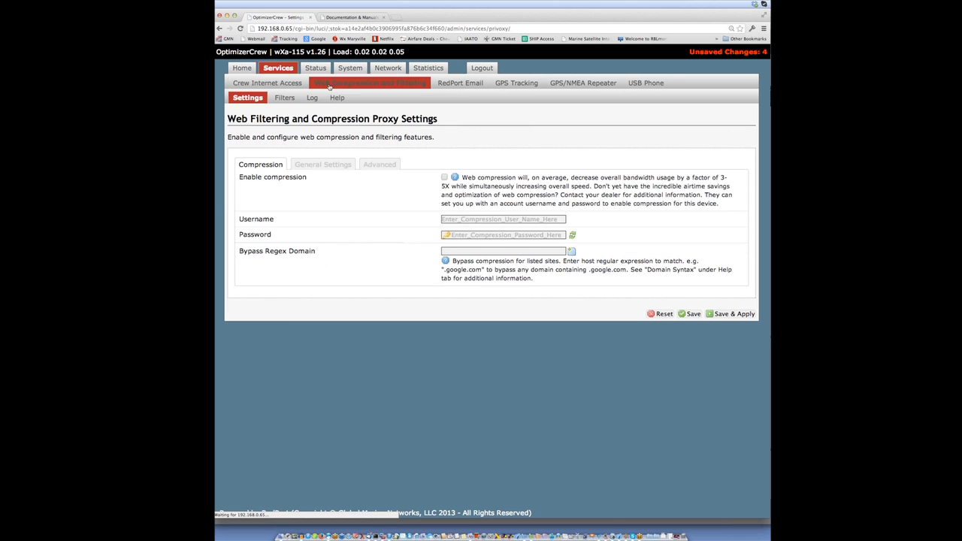
left_click(293, 86)
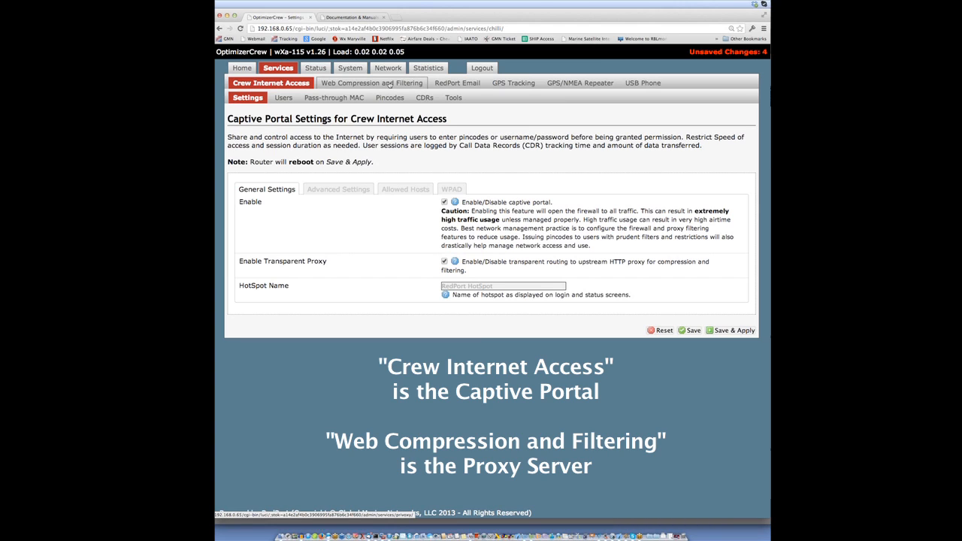
left_click(450, 83)
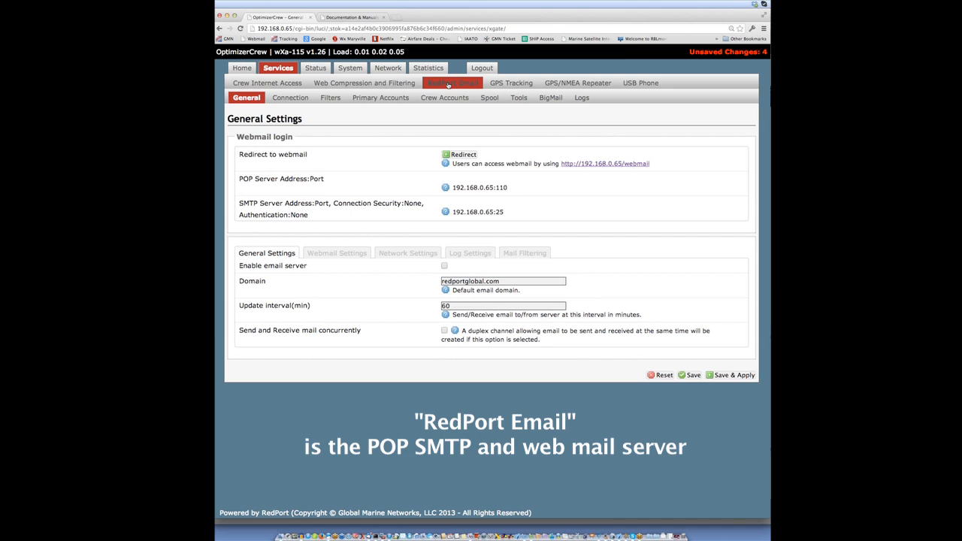
left_click(500, 84)
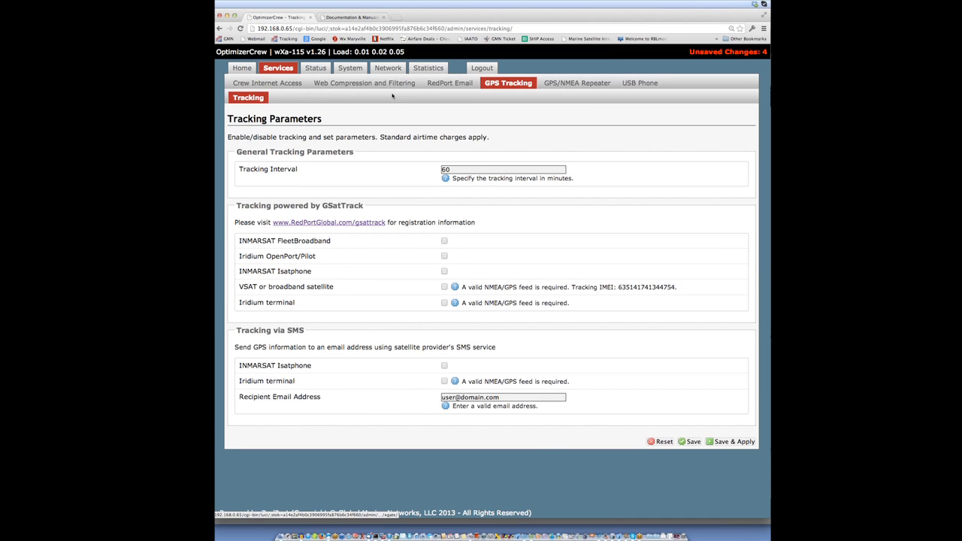
left_click(263, 83)
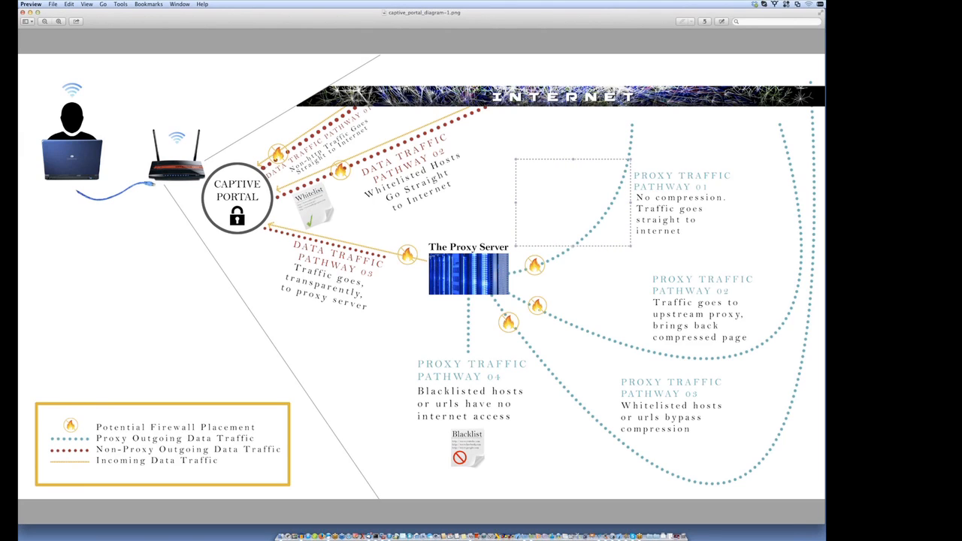
Leave Preview and drag the browser window back over the diagram
key("super+Tab")
left_click_drag(19, 15, 422, 20)
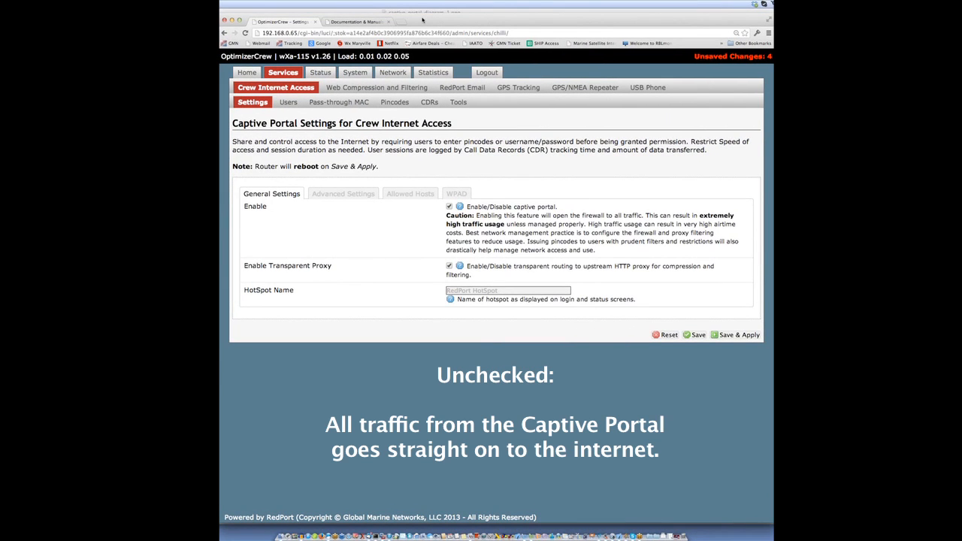
Check Enable Transparent Proxy on the Crew Internet Access settings page
left_click(447, 266)
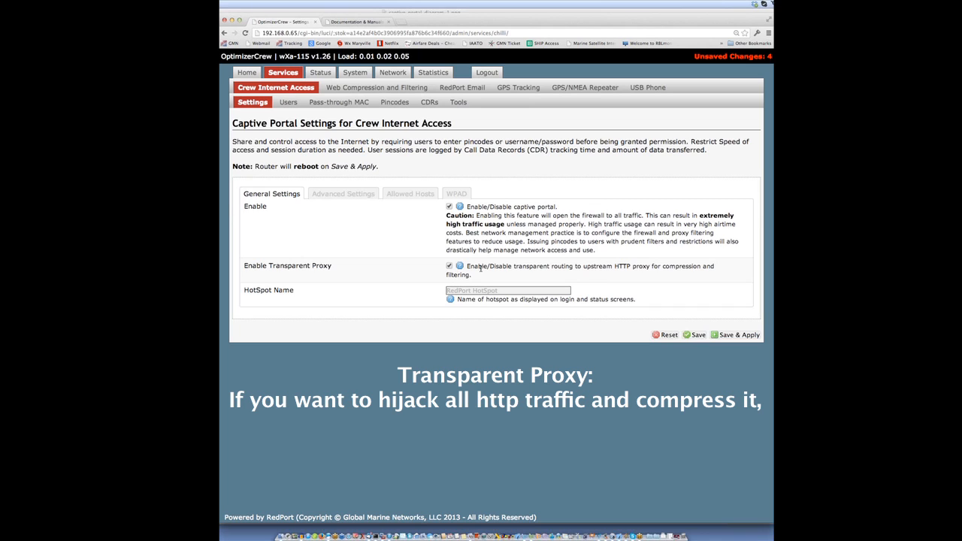
Uncheck the captive portal Enable box under General Settings
left_click(449, 206)
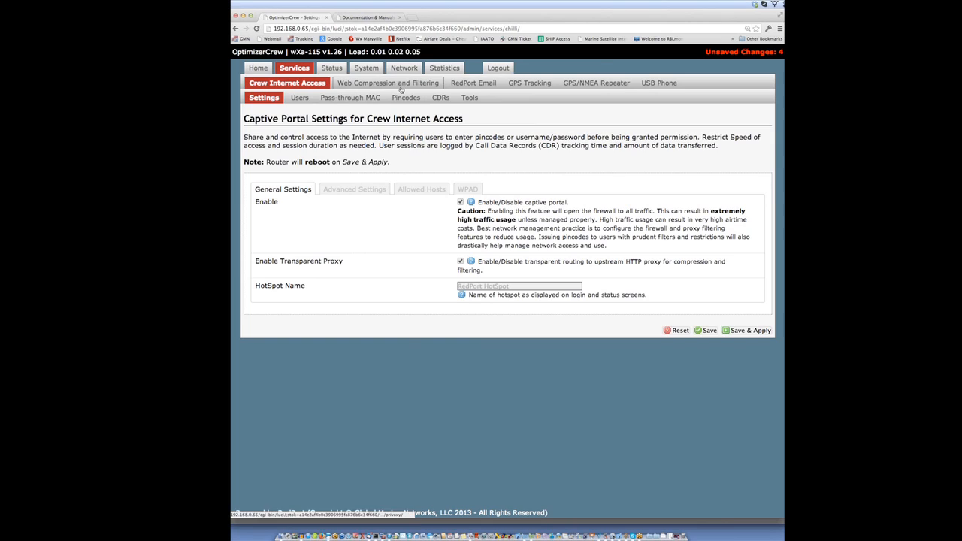
Switch back to the browser's Web Compression and Filtering settings
left_click(401, 87)
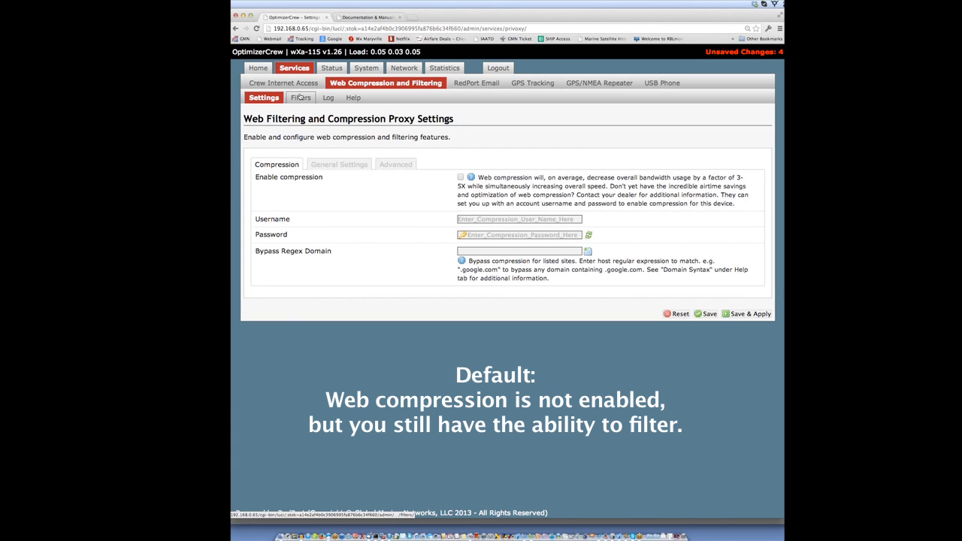
Choose Aggressive as the default filtering scheme on the web proxy's Advanced tab
left_click(272, 100)
left_click(338, 163)
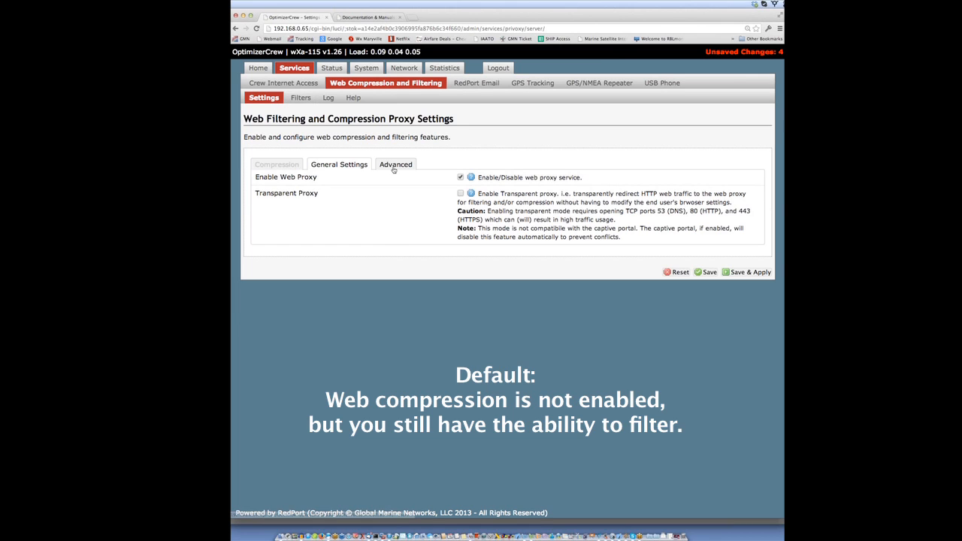
left_click(395, 165)
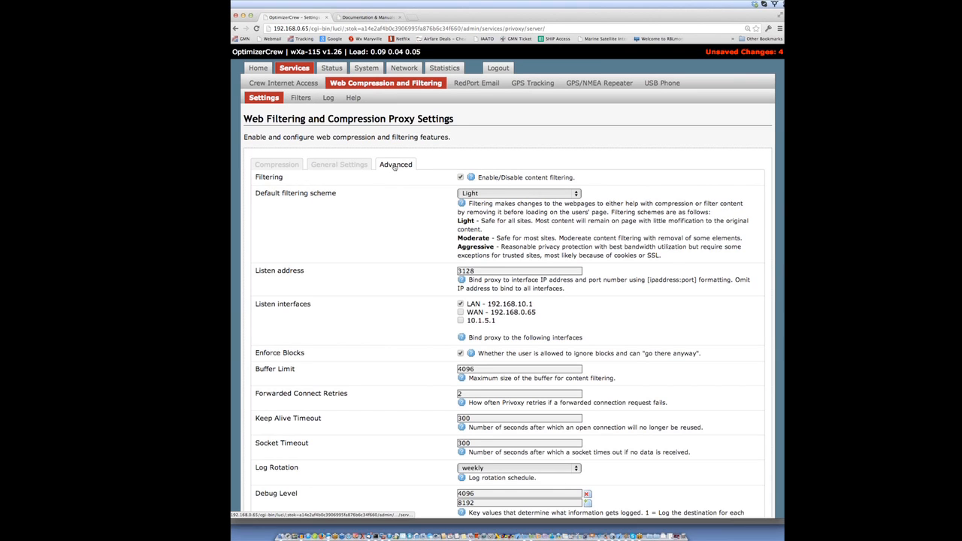
left_click(504, 193)
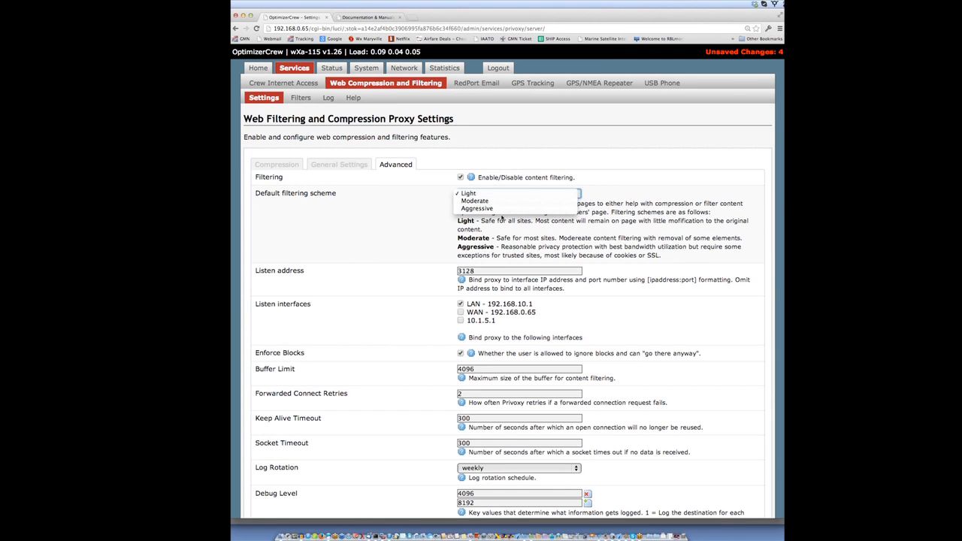
left_click(501, 208)
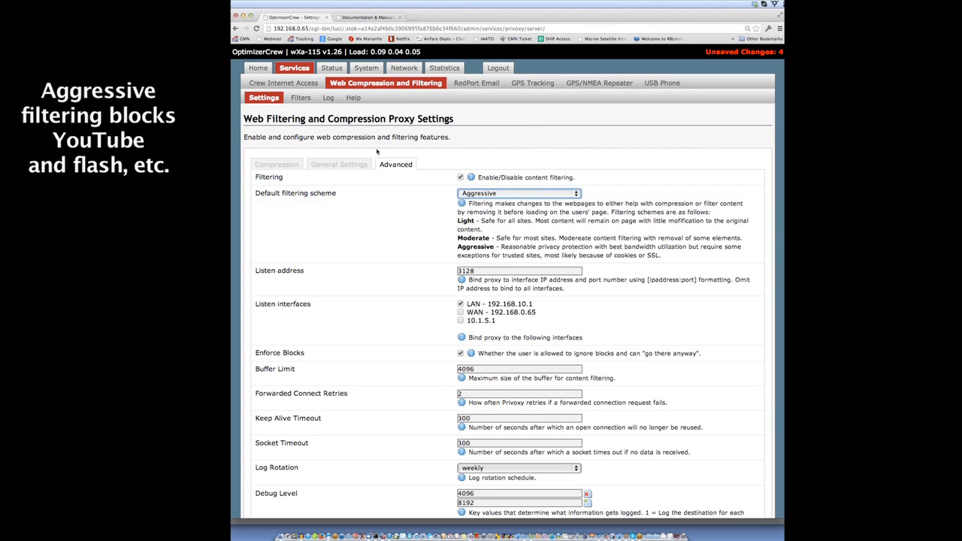
left_click(289, 166)
left_click(290, 84)
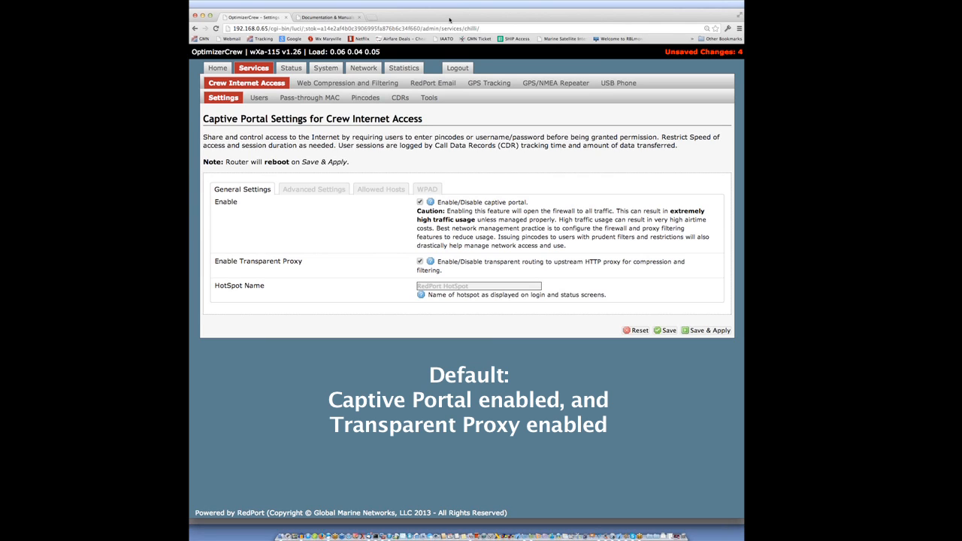
Tick Enable compression on the Web Compression and Filtering page
left_click(311, 83)
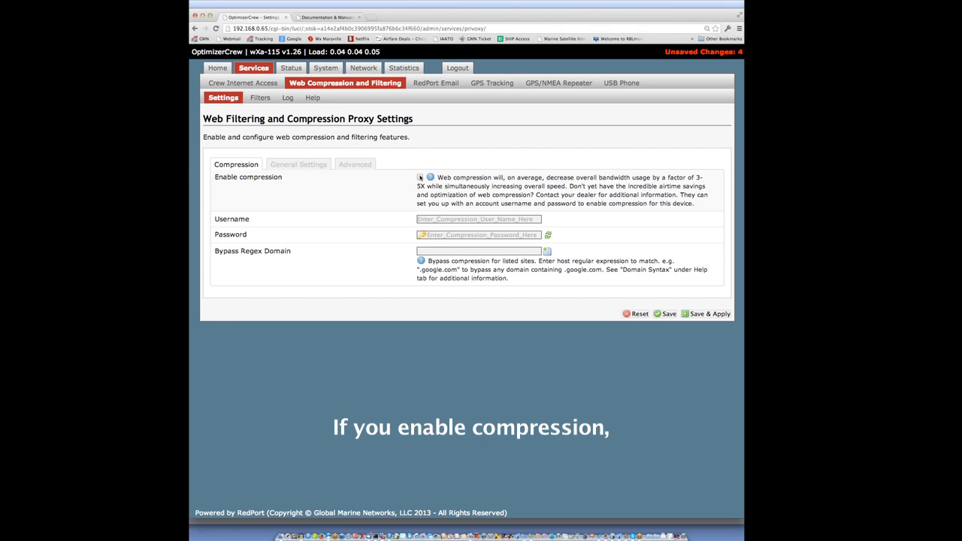
left_click(420, 178)
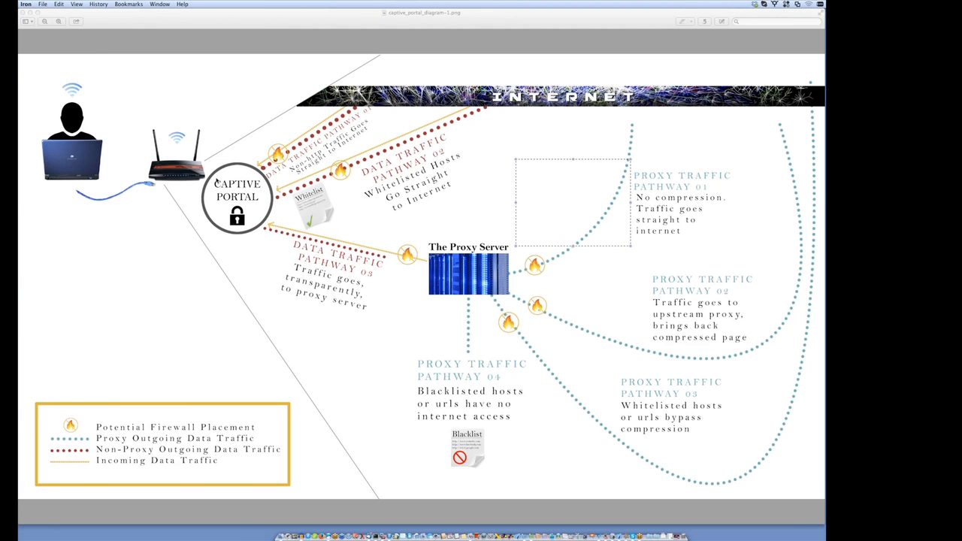
Mark Data Traffic Pathway 03 and Proxy Traffic Pathway 02 on the captive portal diagram
left_click(233, 183)
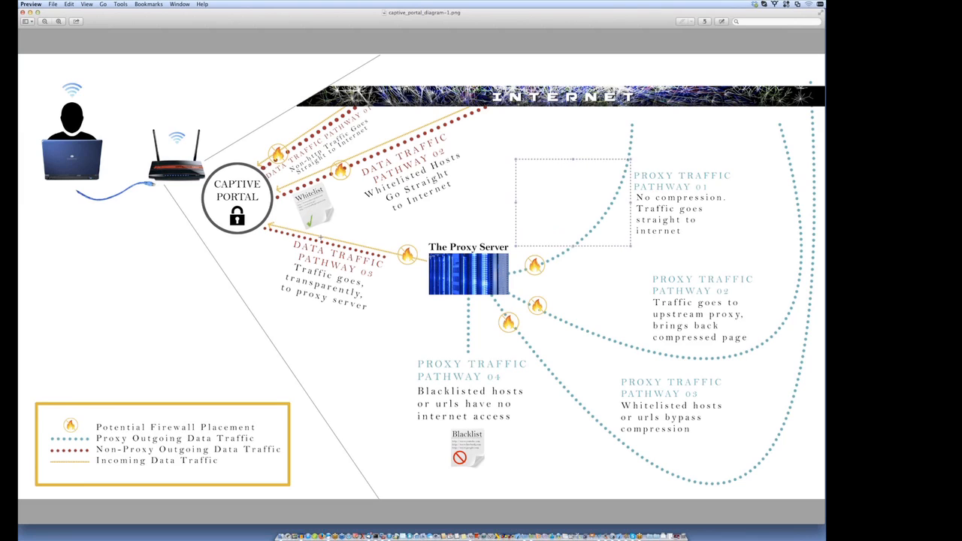
left_click_drag(271, 216, 424, 283)
left_click_drag(518, 289, 783, 351)
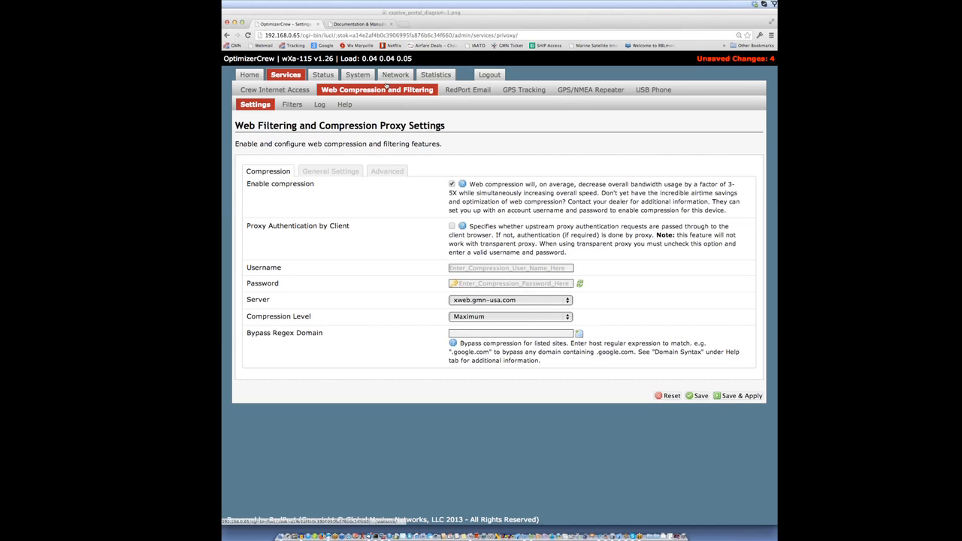
Enable web compression and toggle Proxy Authentication by Client on, then back off
left_click(299, 94)
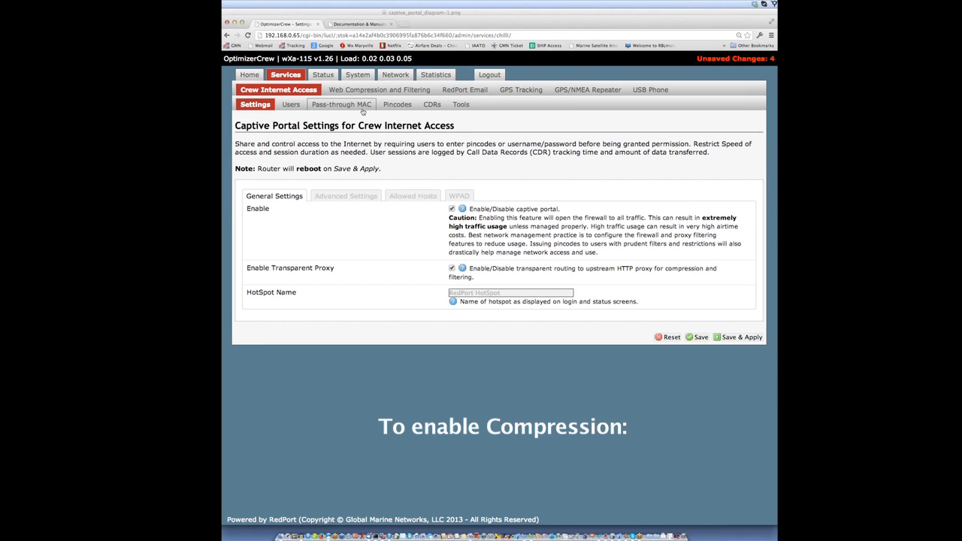
left_click(374, 91)
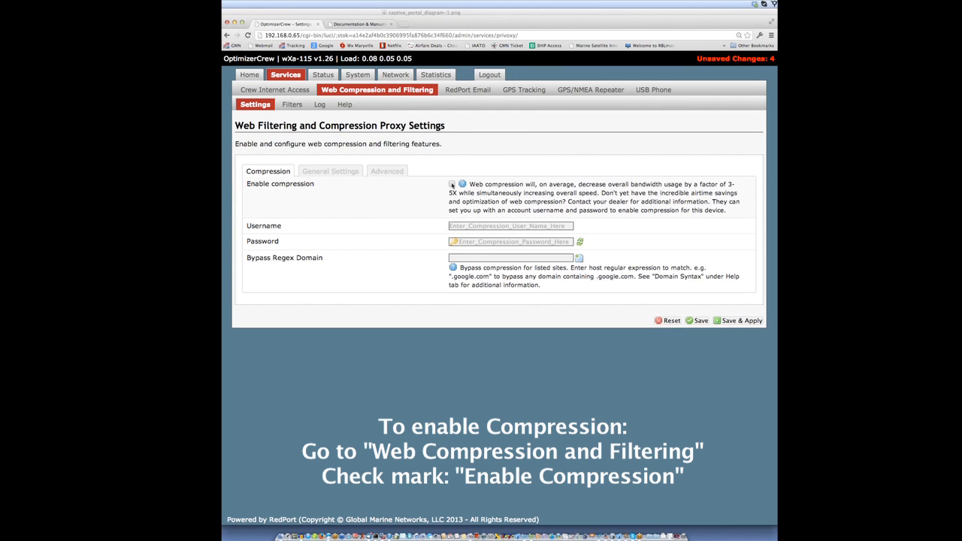
left_click(451, 184)
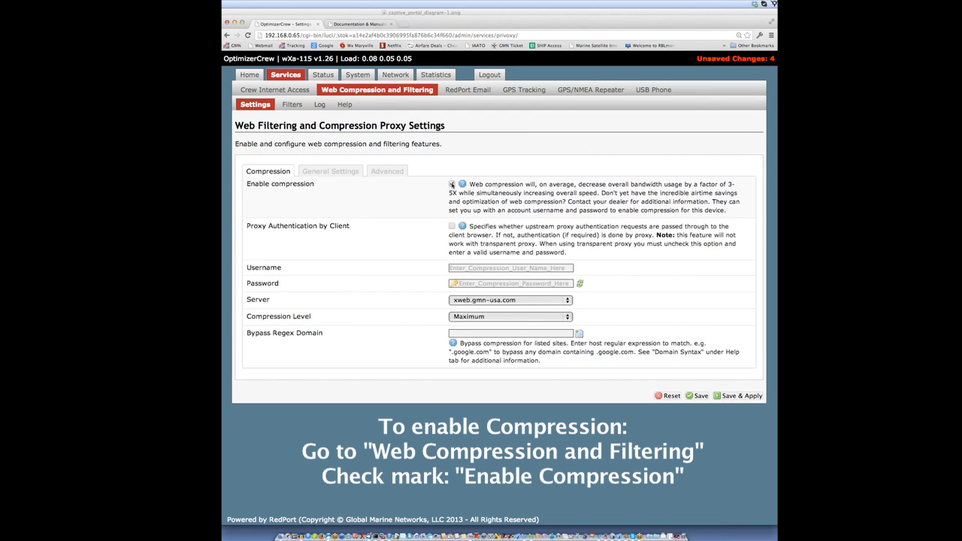
left_click(475, 268)
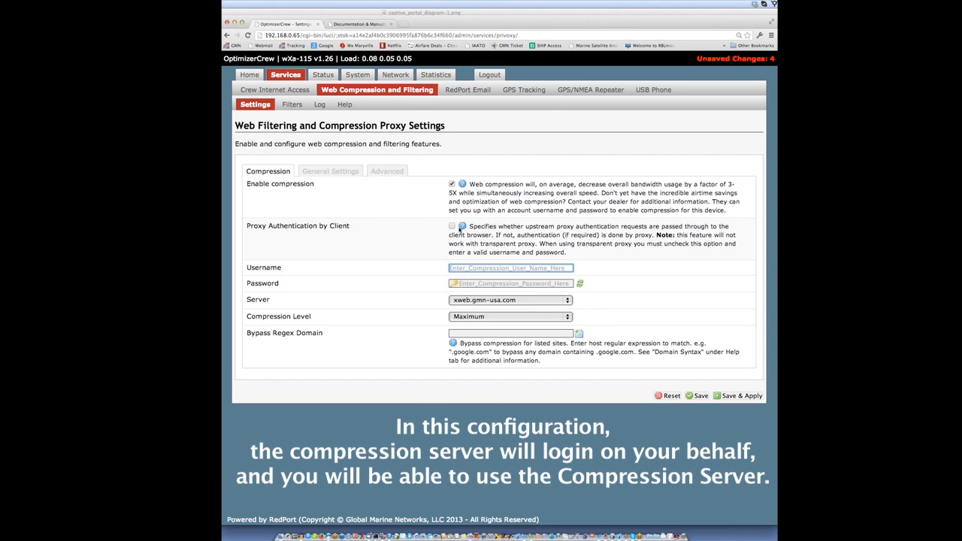
left_click(452, 226)
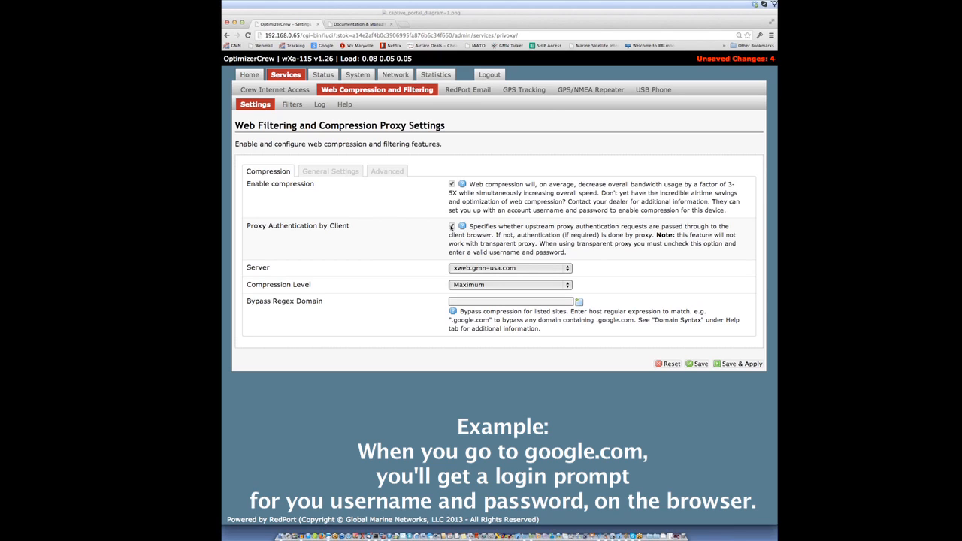
left_click(451, 227)
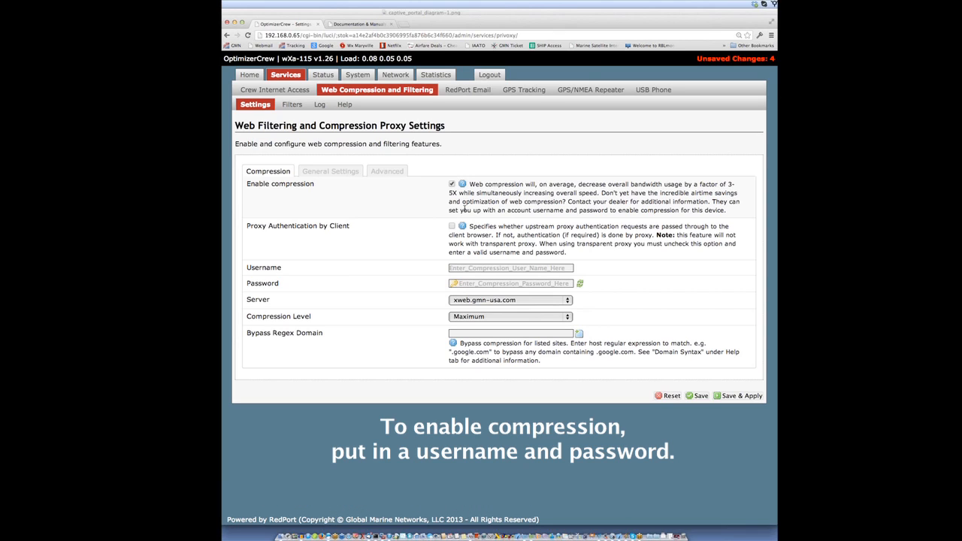
Enter the compression account username and leave Compression Level at Maximum
left_click(468, 268)
type("inmarsat.london")
key("Tab")
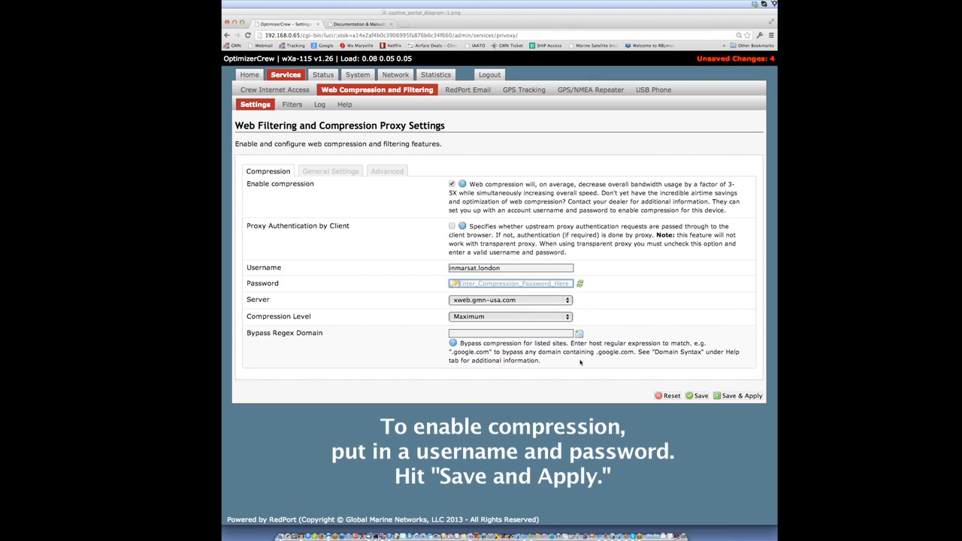
left_click(565, 316)
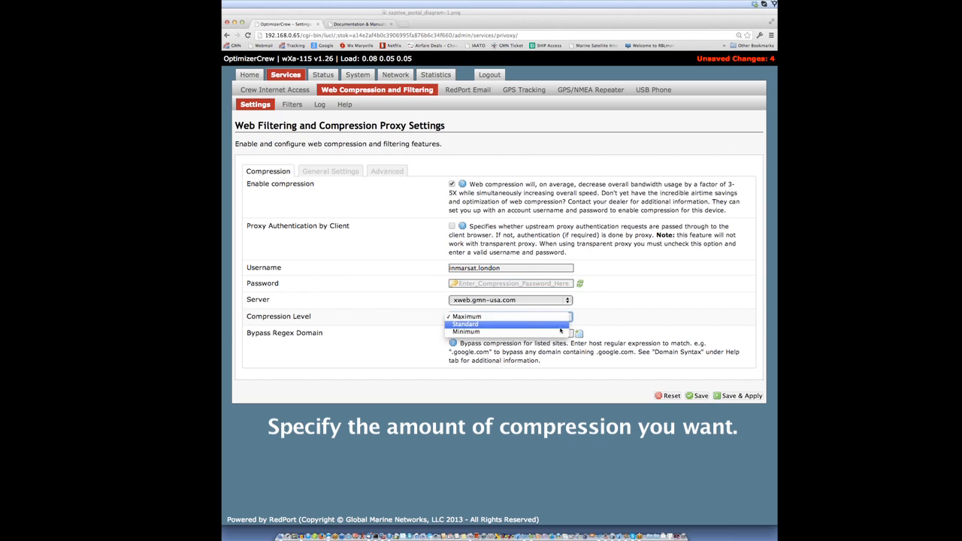
left_click(613, 313)
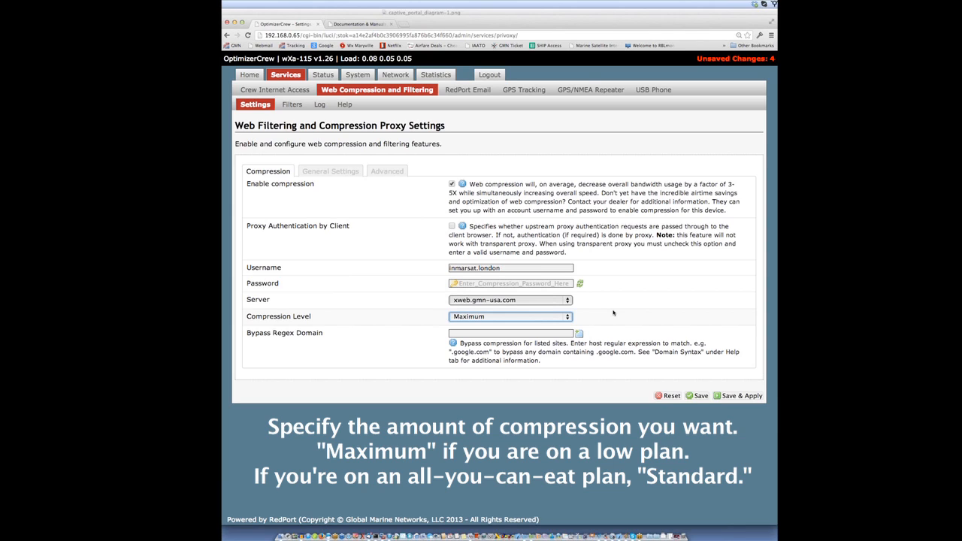
left_click(561, 333)
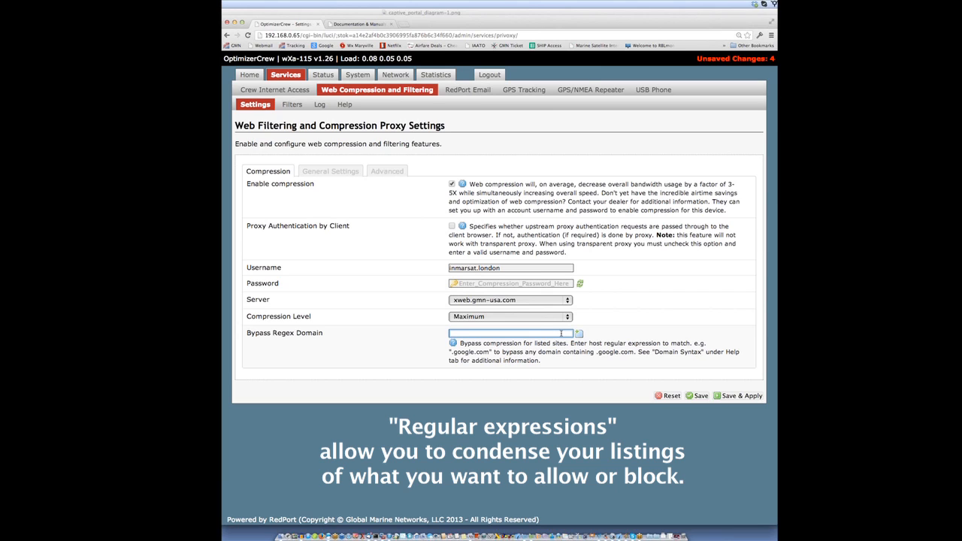
Show the proxy's General Settings, with web proxy on and Transparent Proxy off
left_click(337, 171)
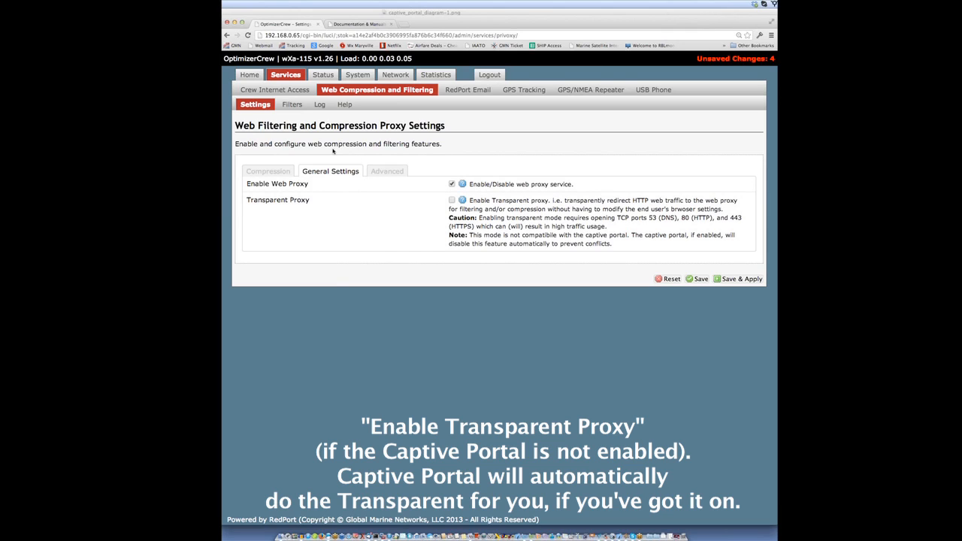
Compare the captive portal's transparent proxy option with the proxy's General Settings
left_click(278, 89)
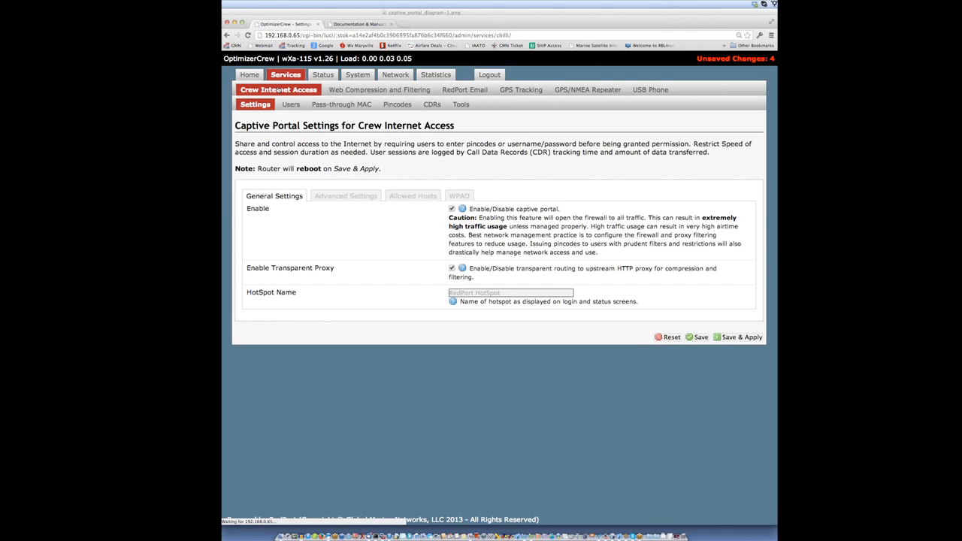
double_click(524, 268)
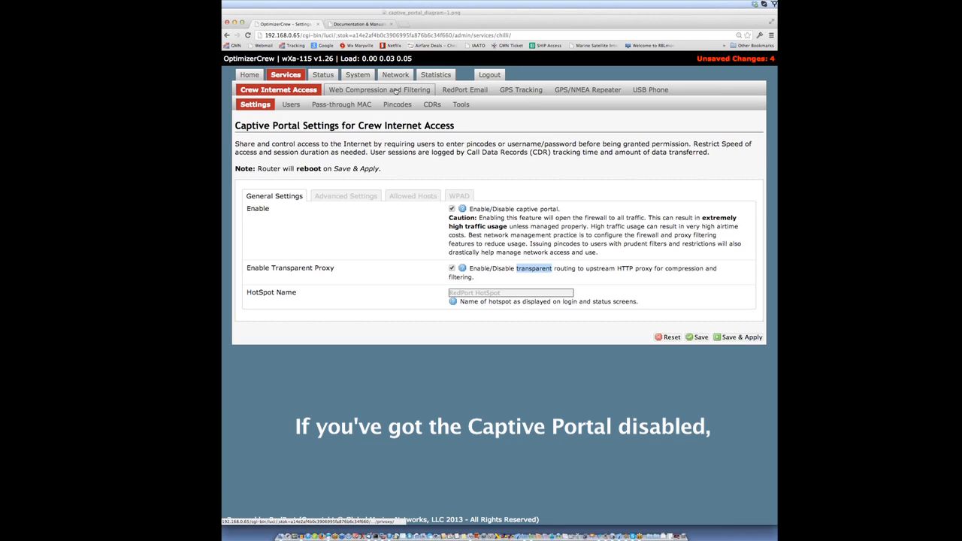
left_click(396, 91)
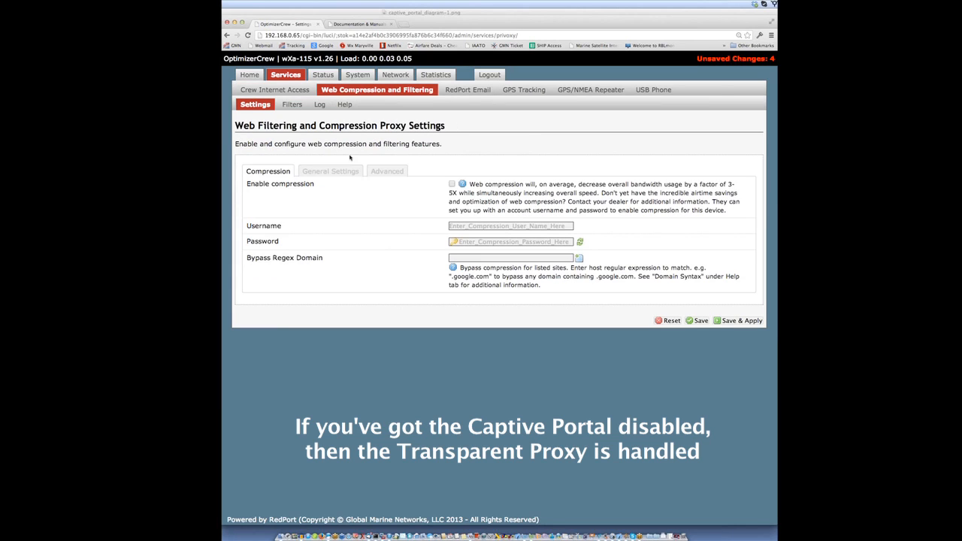
left_click(347, 171)
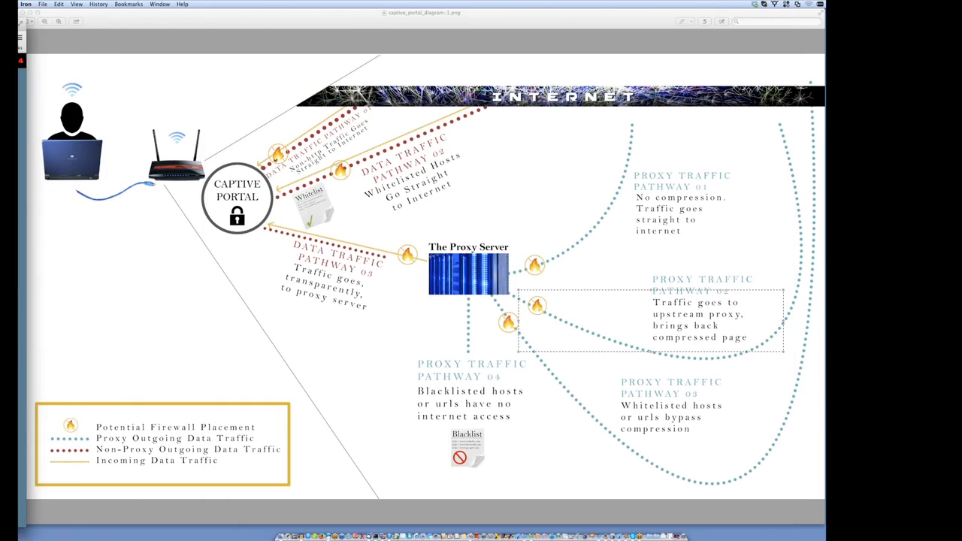
Outline Captive Portal, The Proxy Server and Pathway 03 together on the diagram, then return to the router page
left_click(192, 129)
left_click_drag(188, 142, 288, 247)
left_click_drag(415, 217, 546, 318)
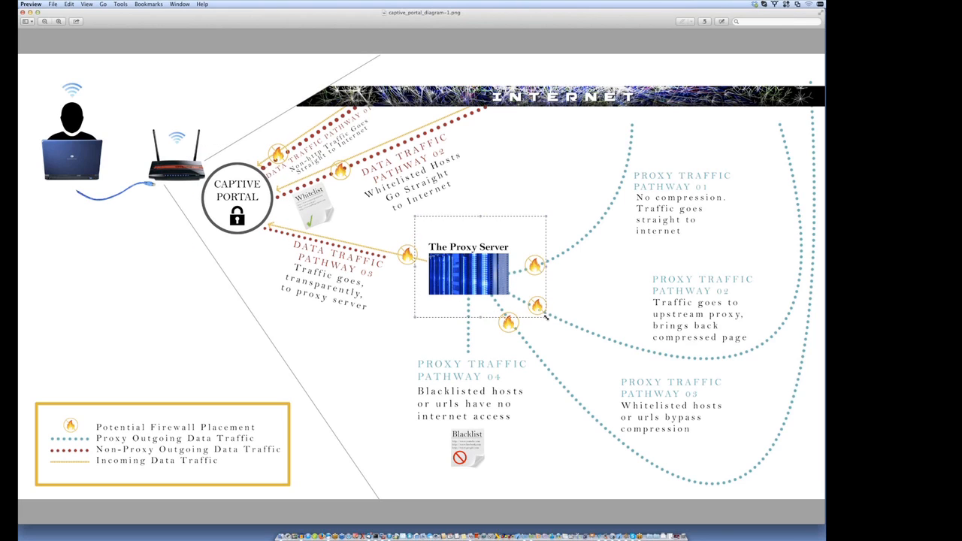
left_click_drag(275, 212, 408, 283)
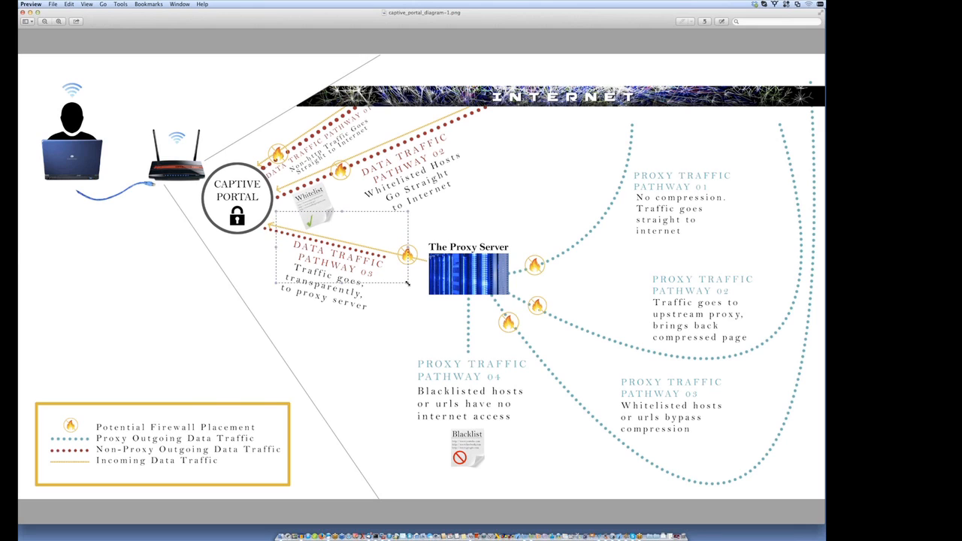
left_click_drag(178, 117, 550, 341)
left_click_drag(550, 343, 550, 342)
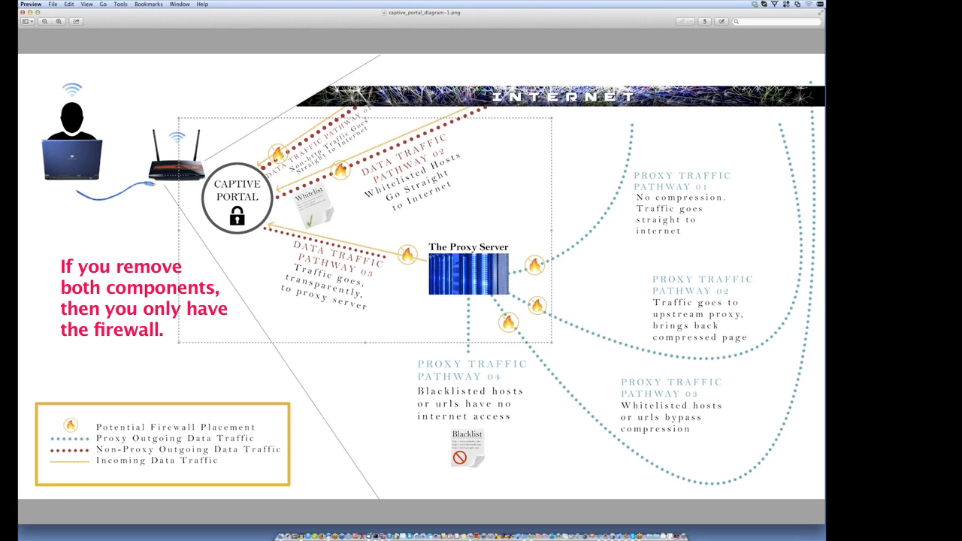
key("super+Tab")
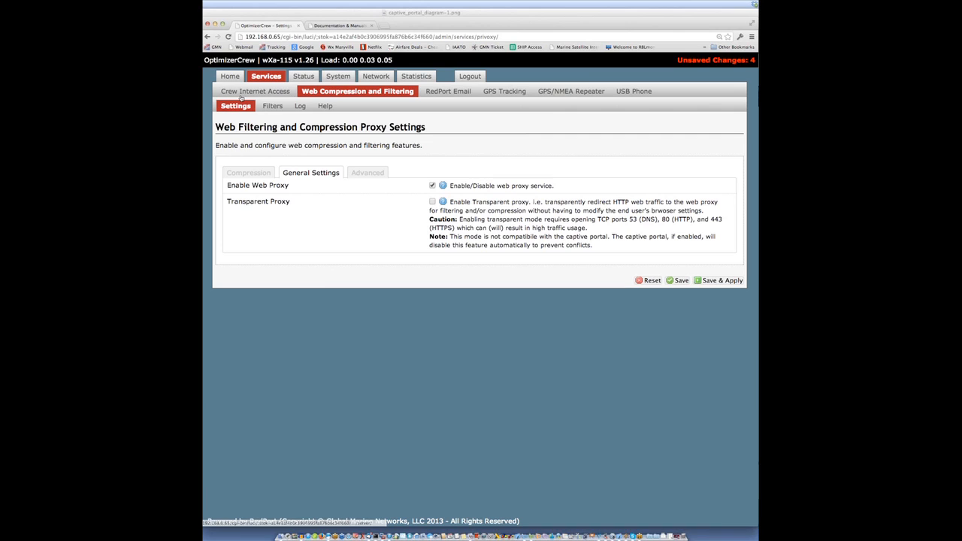
Show the Crew Internet Access portal's Advanced Settings, then its Allowed Hosts list
left_click(242, 92)
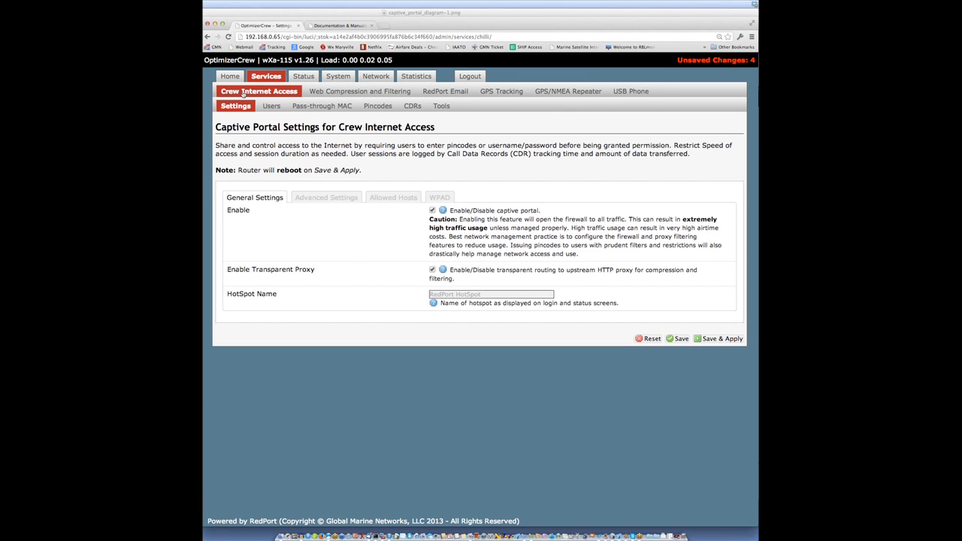
left_click(320, 195)
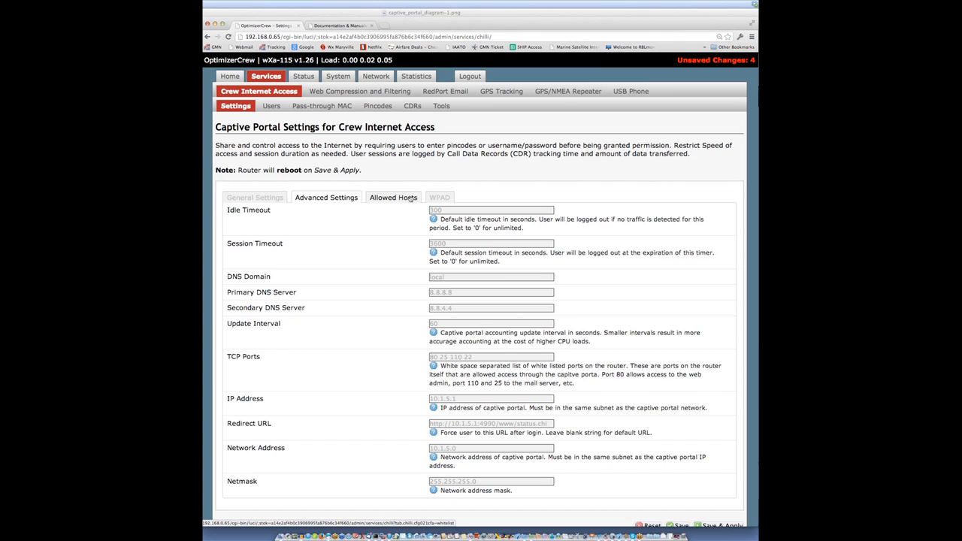
left_click(411, 198)
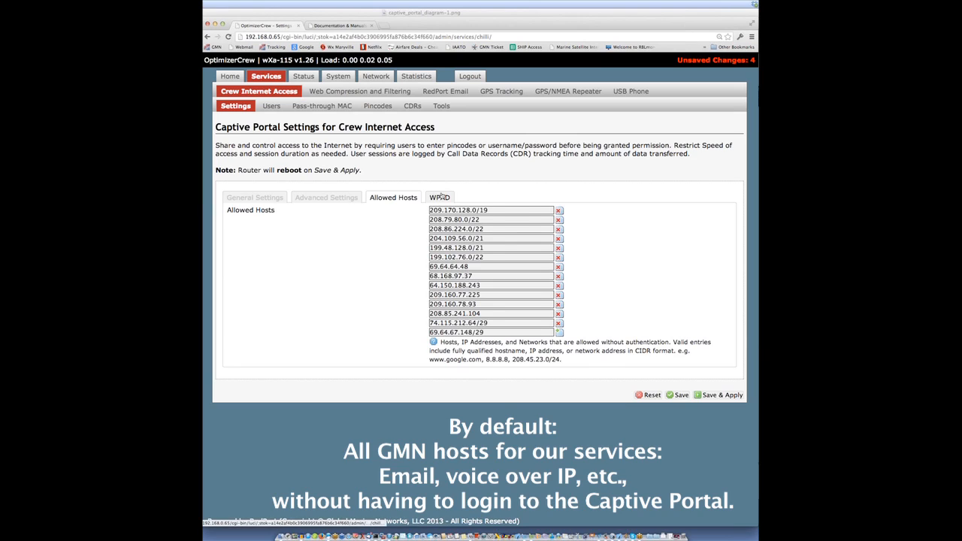
View the captive portal's WPAD settings, then return to its General Settings
left_click(441, 197)
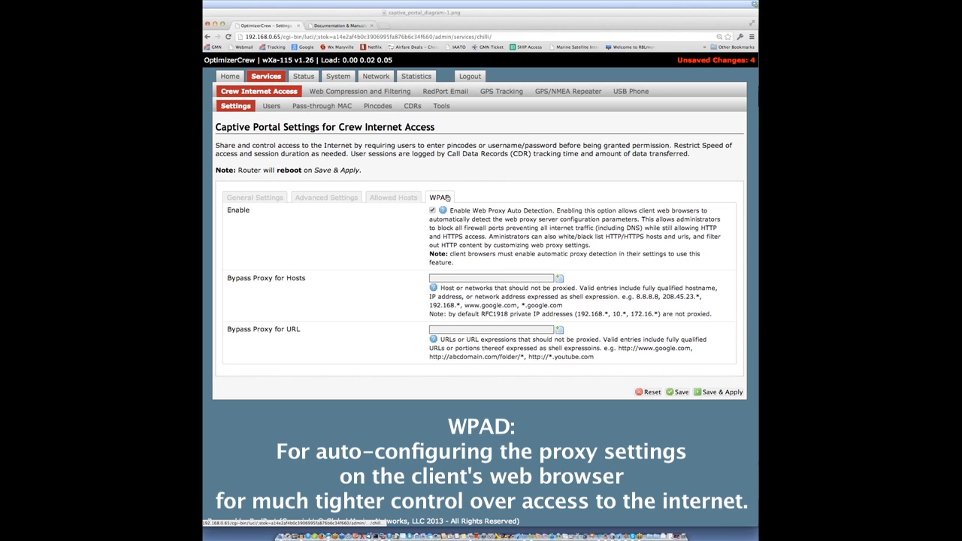
left_click(253, 197)
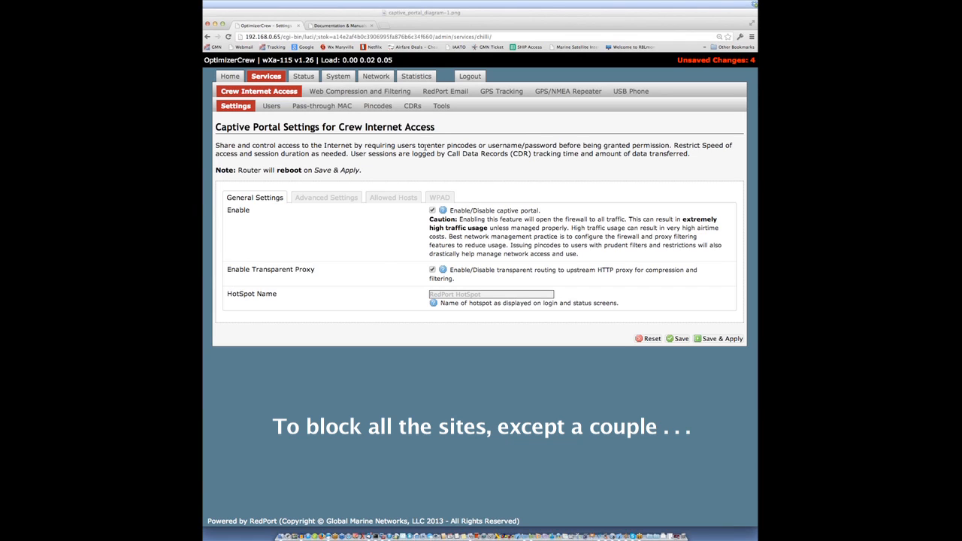
Open the proxy Filters page and edit the example entry in the blocked sites list
left_click(387, 91)
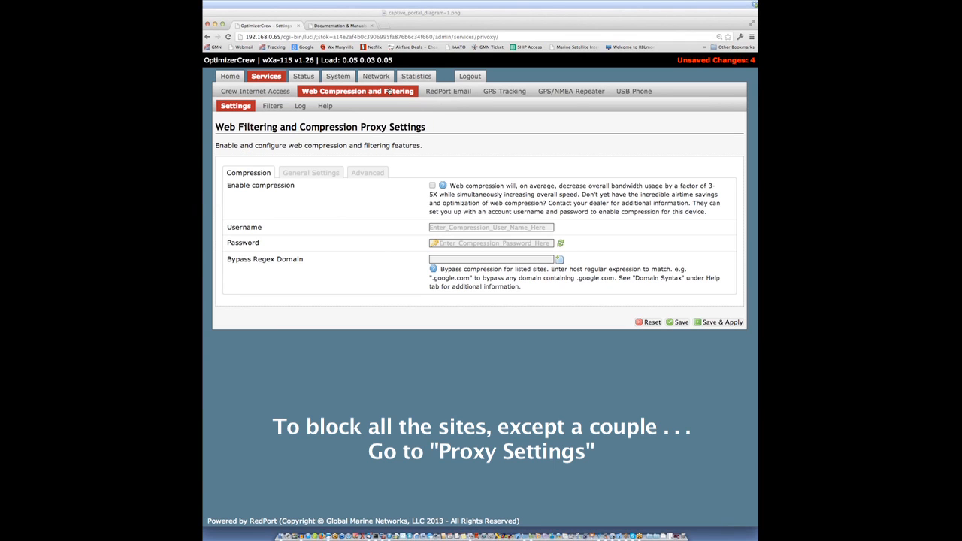
left_click(272, 106)
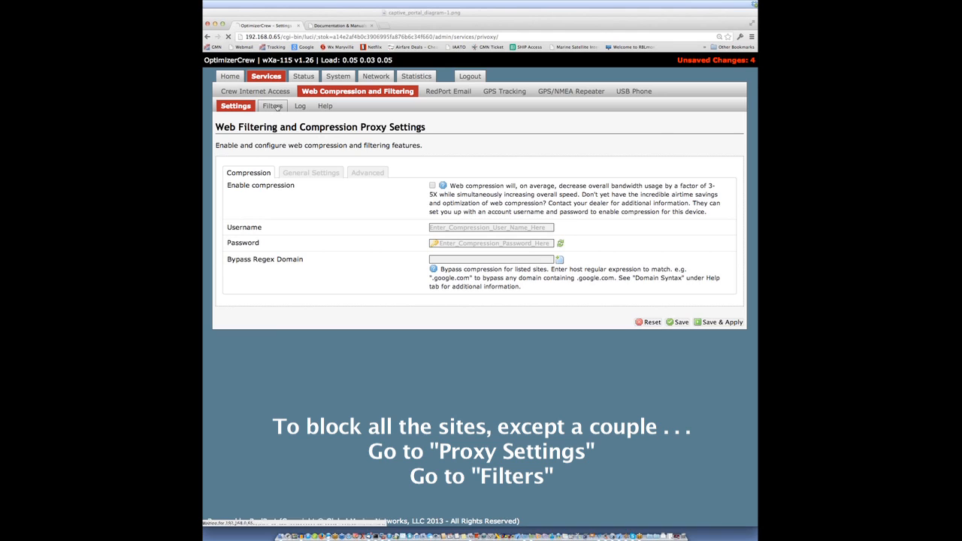
scroll(309, 257, "down", 5)
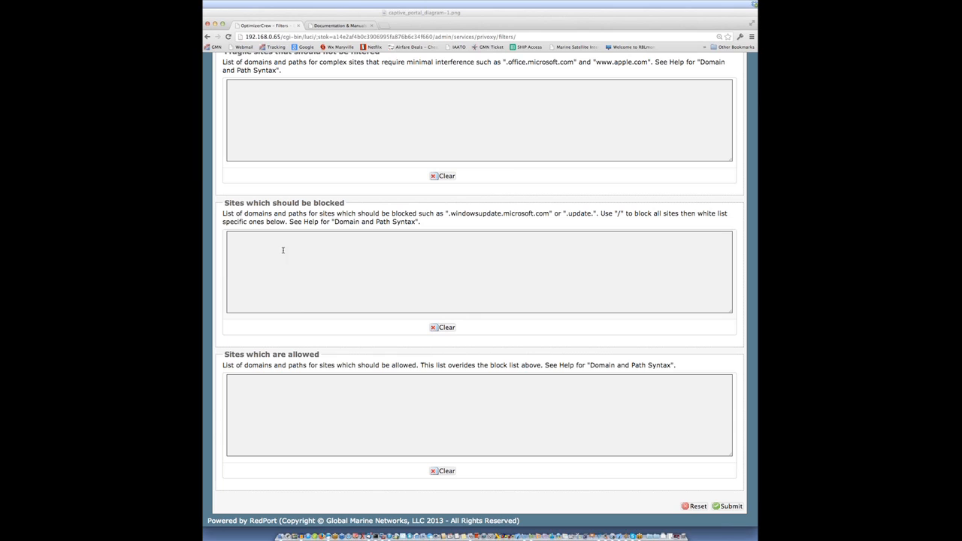
left_click(289, 241)
type(".update.")
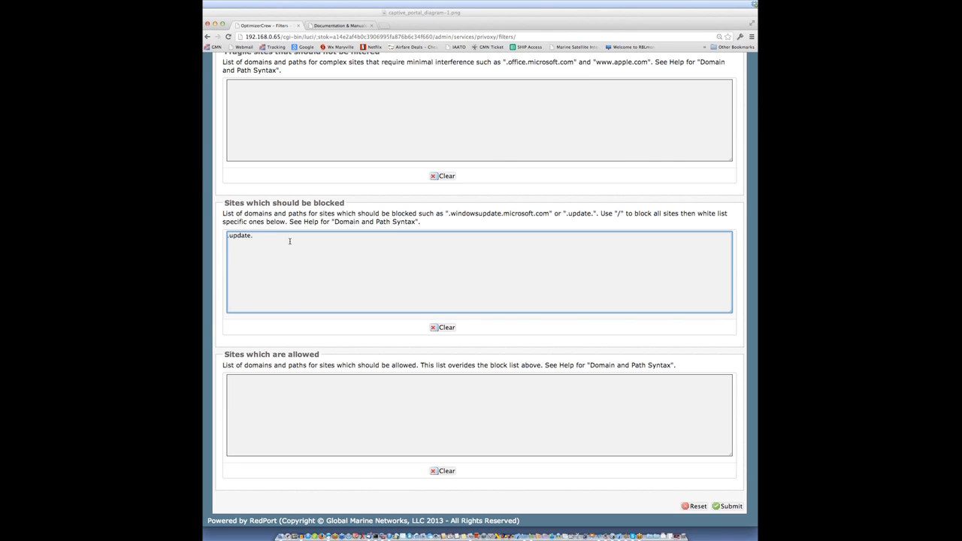
key("BackSpace")
key("BackSpace")
key("BackSpace")
key("BackSpace")
key("BackSpace")
key("BackSpace")
Block all sites with "/" and allow ".google." as an exception
left_click(255, 378)
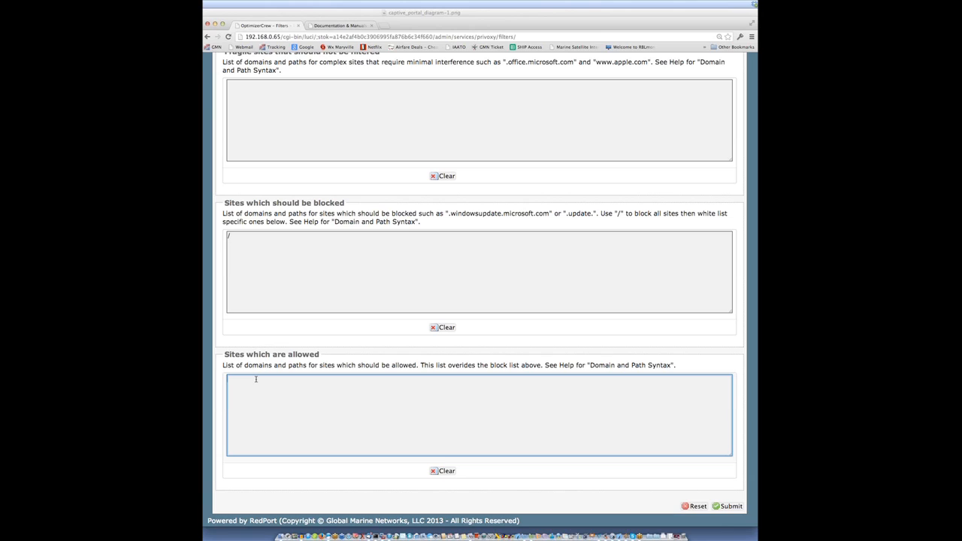
type(".google.c")
key("BackSpace")
left_click(250, 243)
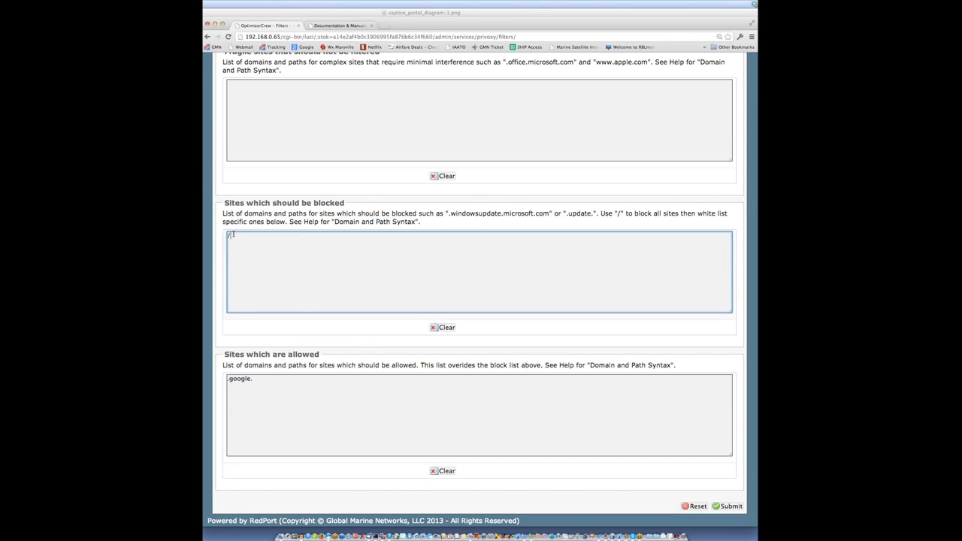
type("/")
left_click(302, 389)
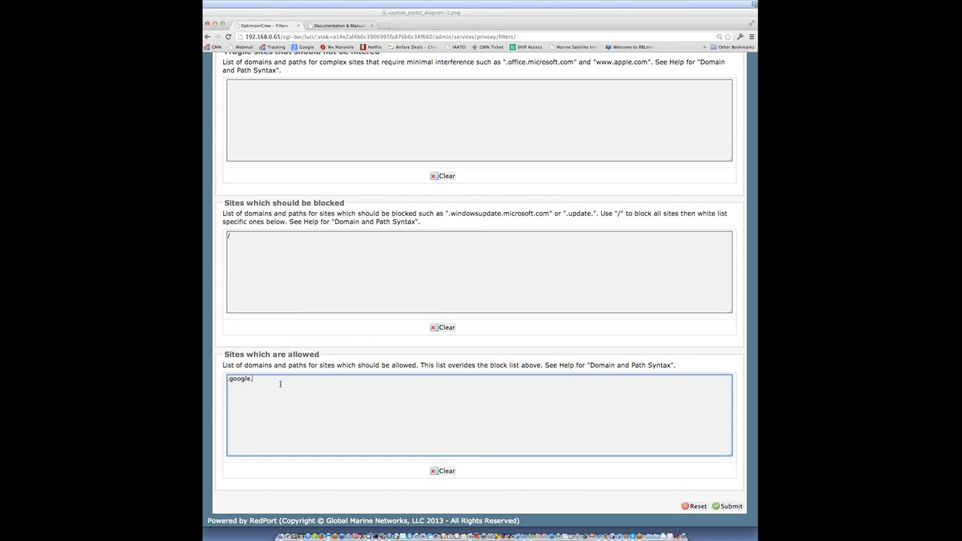
left_click_drag(278, 383, 226, 378)
Scroll to the top and go back to the Crew Internet Access captive portal settings
scroll(271, 342, "up", 4)
scroll(272, 344, "down", 2)
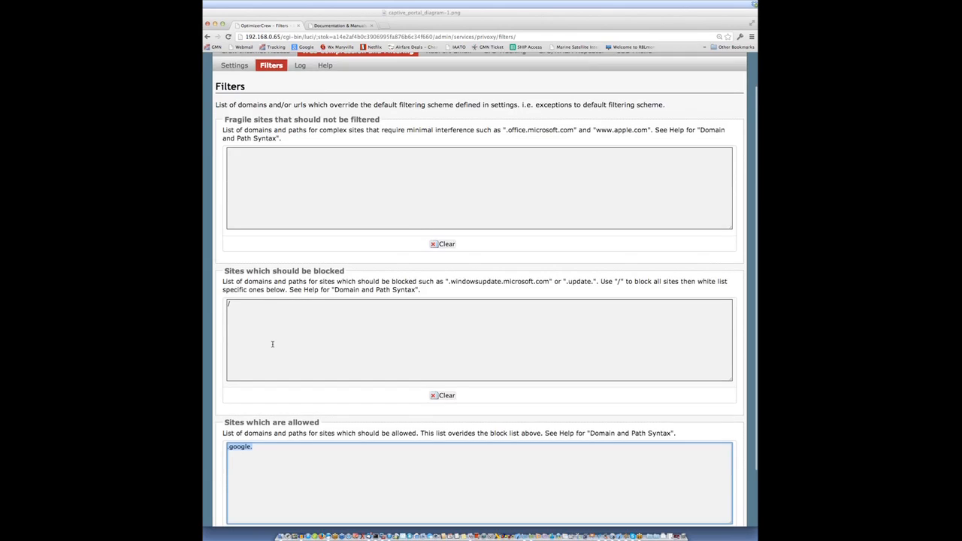
scroll(272, 344, "up", 1)
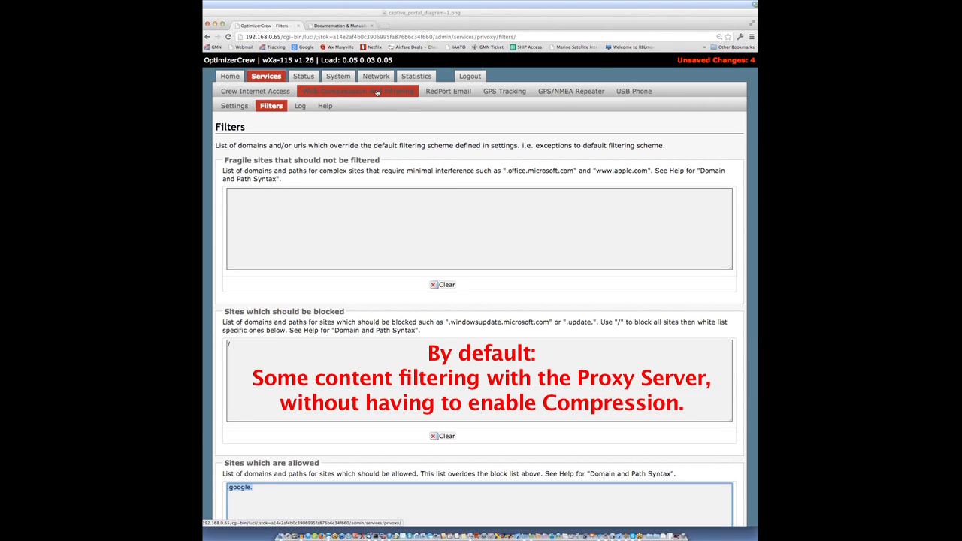
left_click(288, 90)
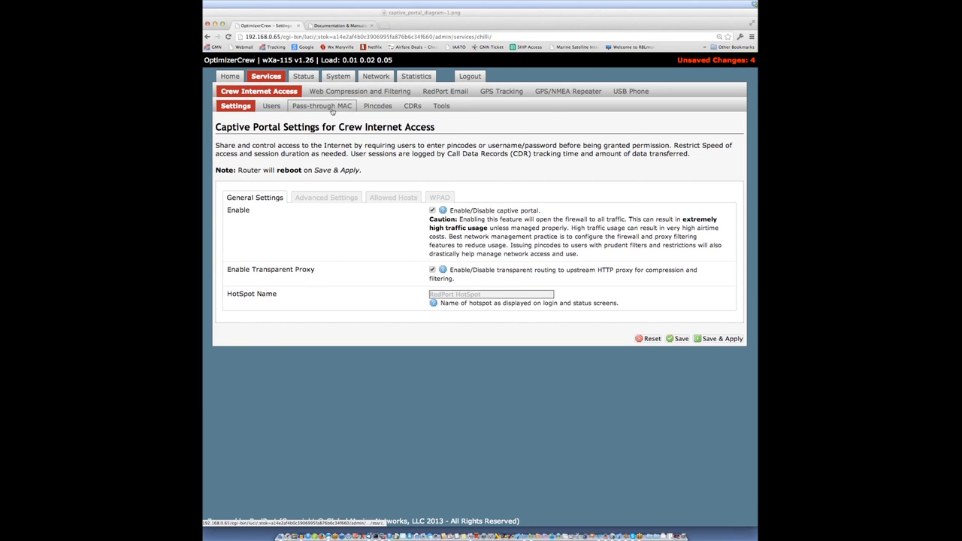
Add a new crew user with username 'test' and fill in its password
left_click(270, 106)
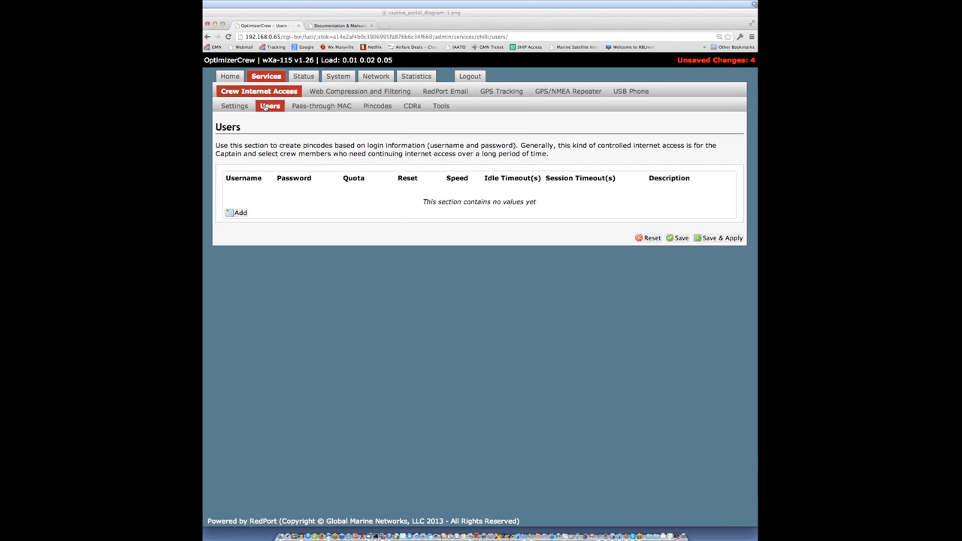
left_click(244, 213)
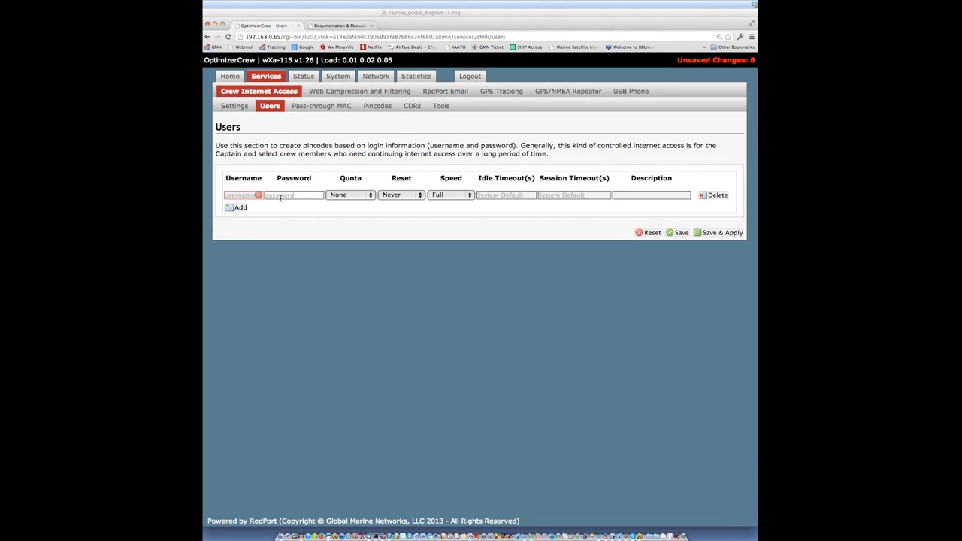
left_click(250, 194)
type("test")
key("Tab")
type("12356")
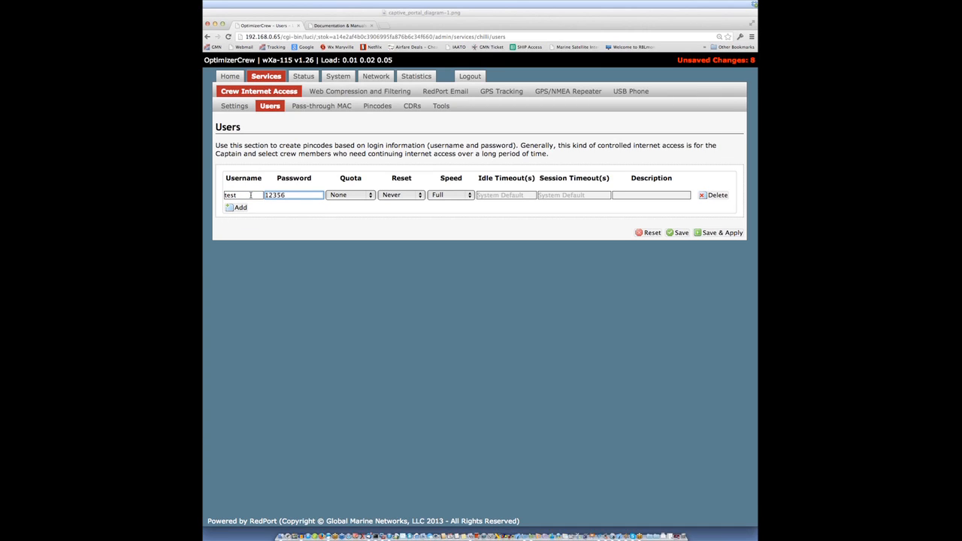
key("BackSpace")
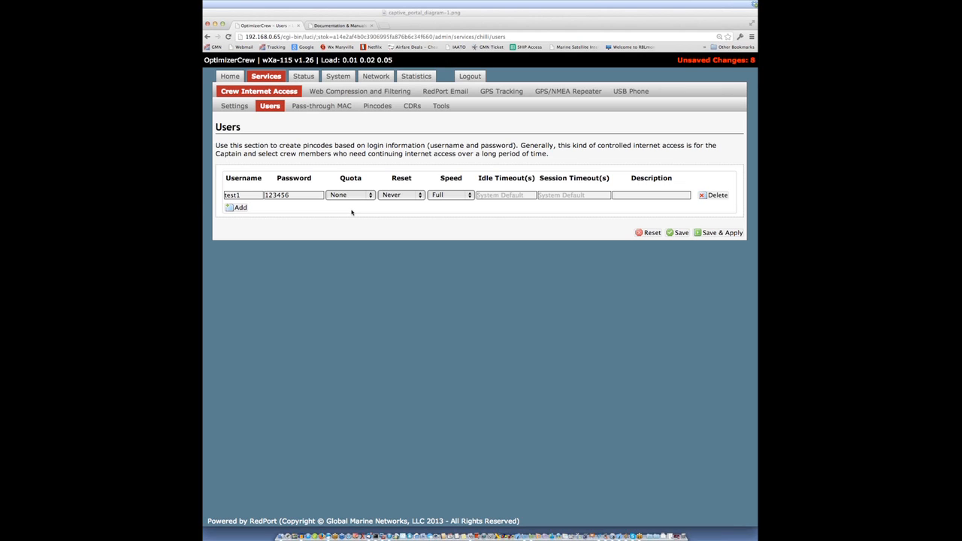
Give the new user a 200 Mb quota that resets Monthly
left_click(356, 197)
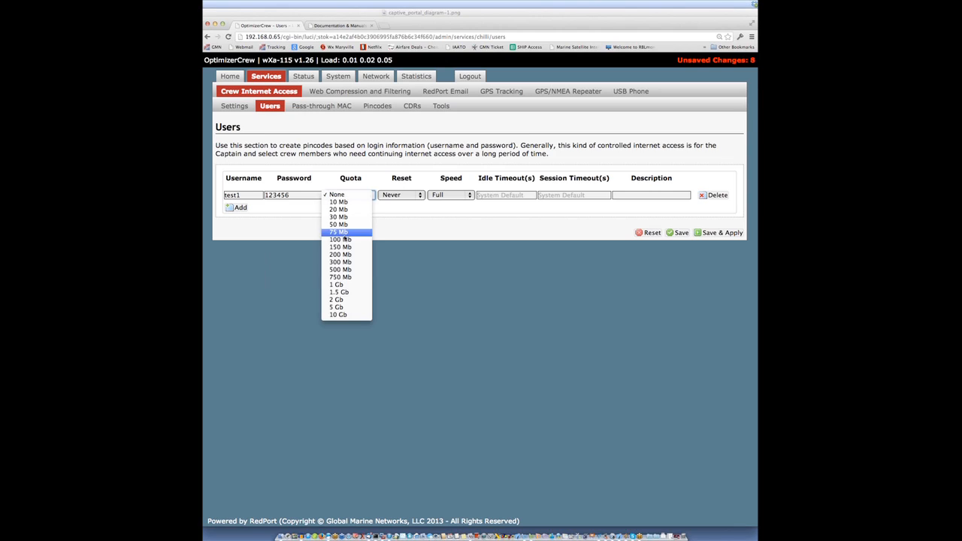
left_click(344, 258)
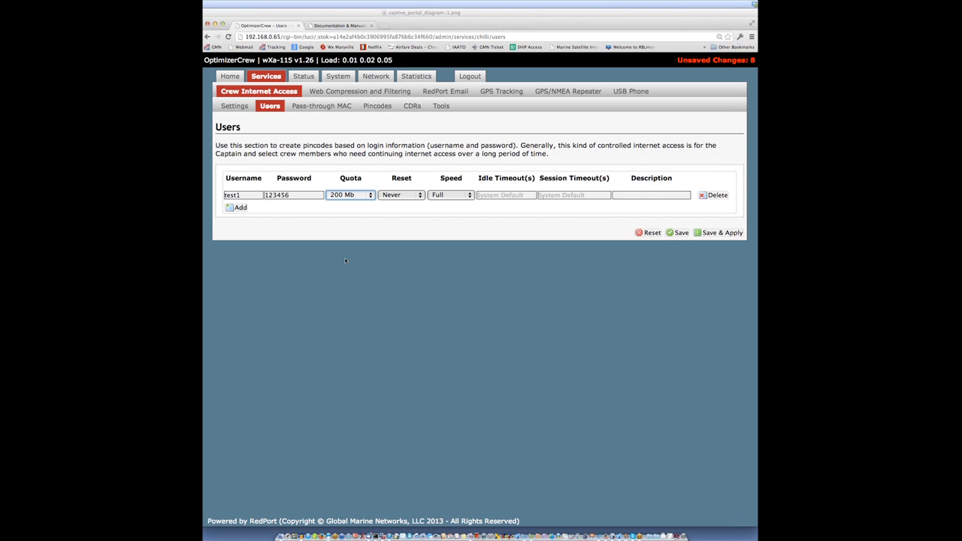
left_click(405, 194)
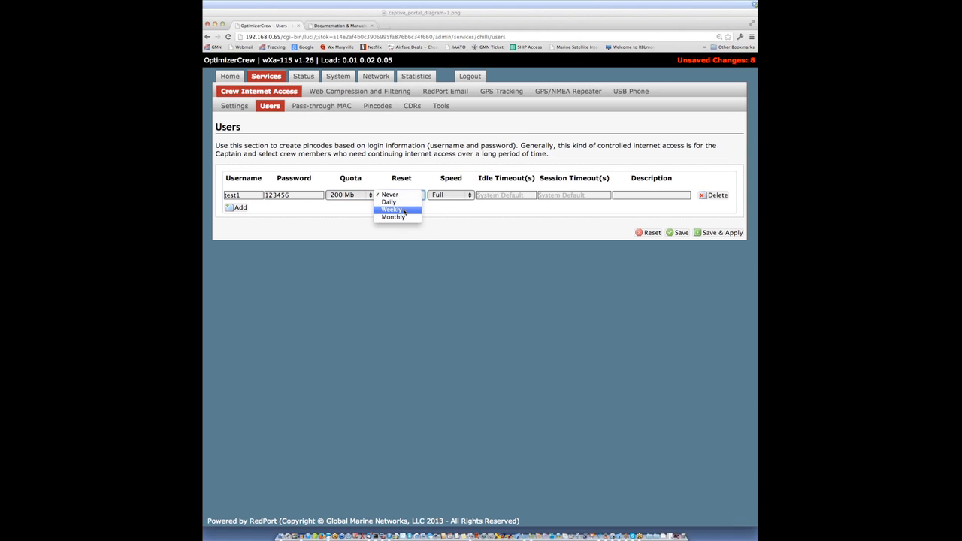
left_click(398, 217)
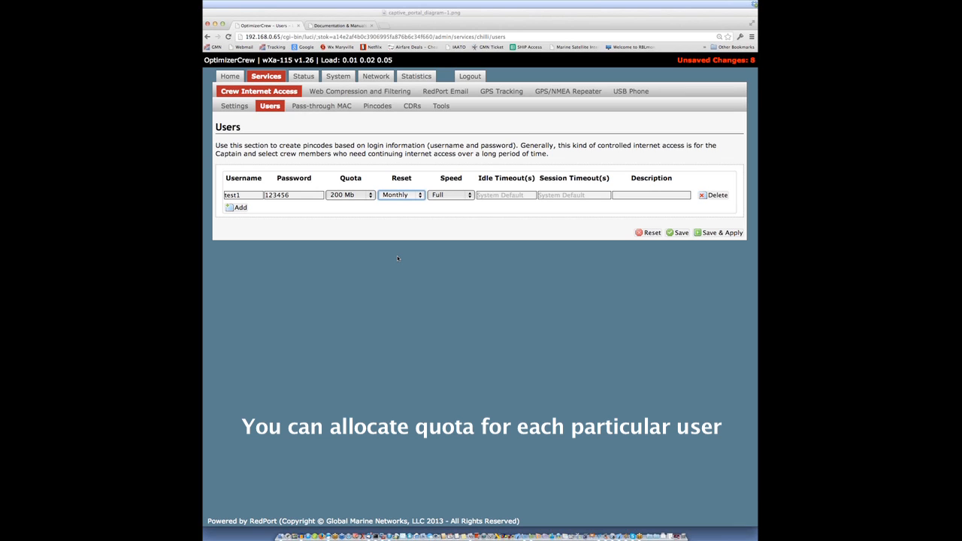
left_click(401, 197)
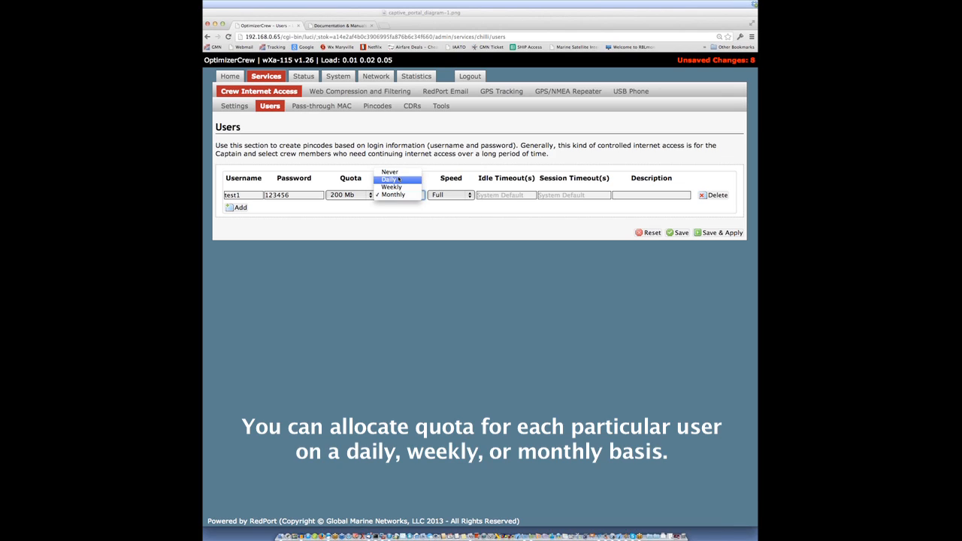
left_click(403, 218)
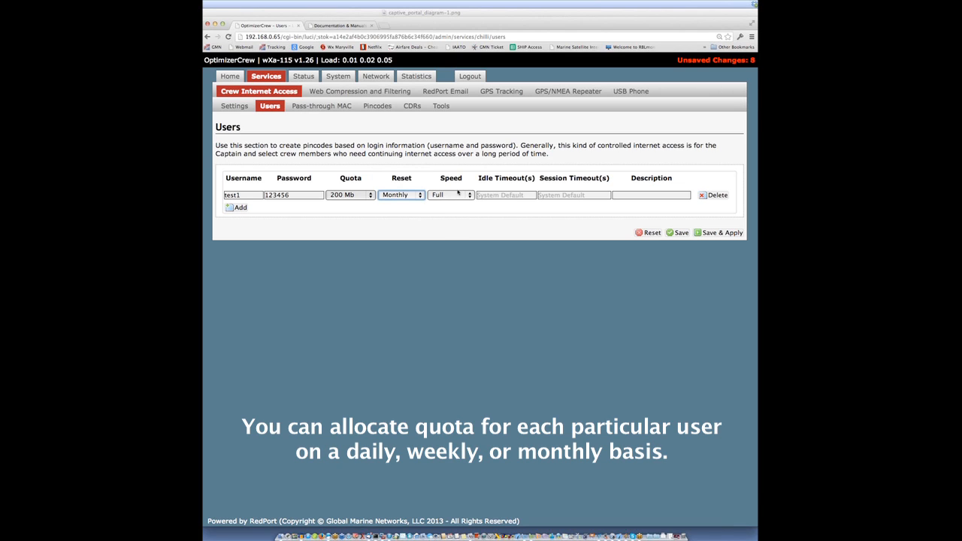
left_click(458, 196)
Change the crew user's speed limit from 96 to 64 kbps and set session timeout to 3600
left_click(451, 224)
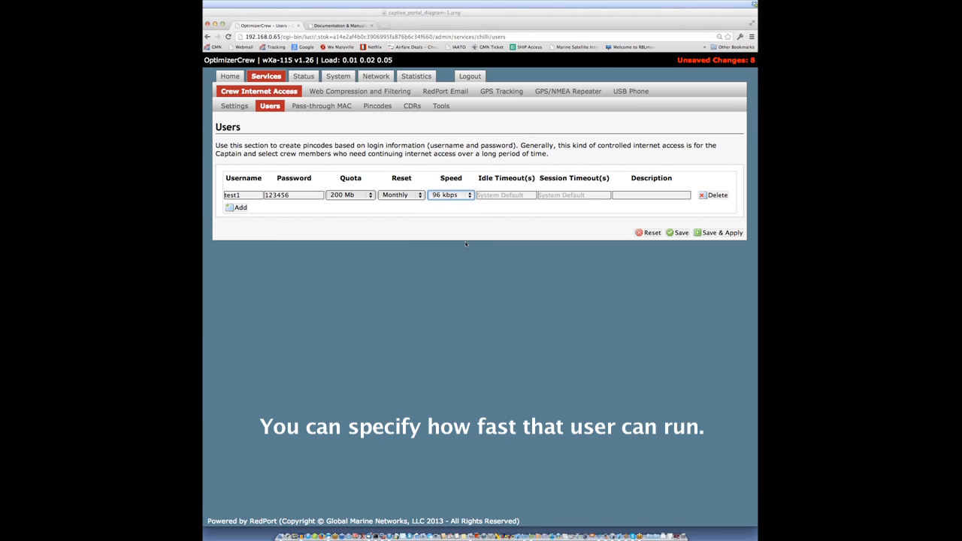
left_click(465, 195)
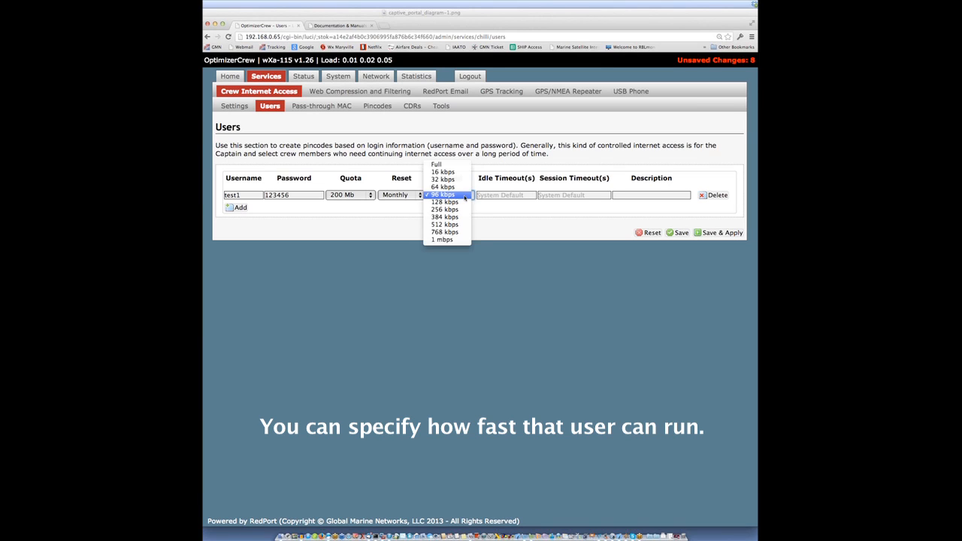
left_click(443, 187)
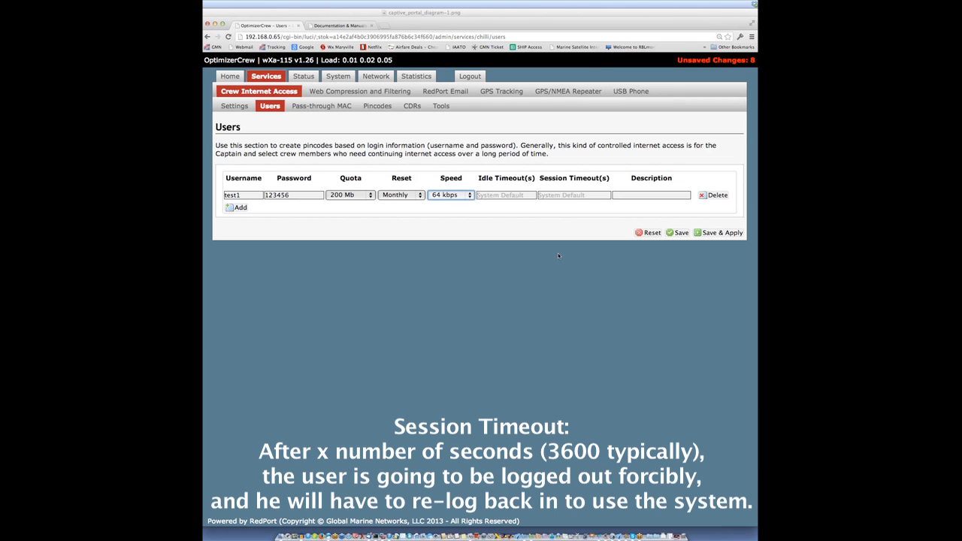
left_click(577, 195)
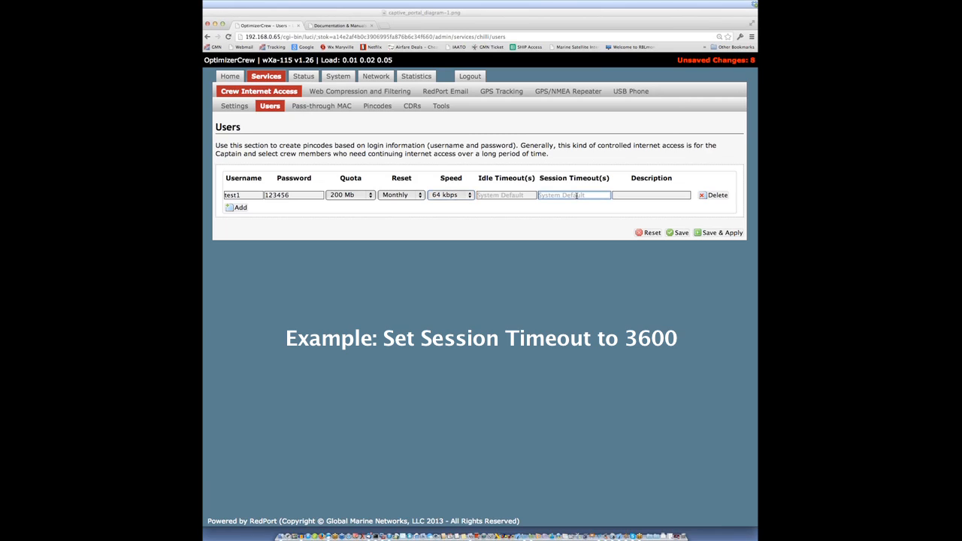
type("3600")
key("Down")
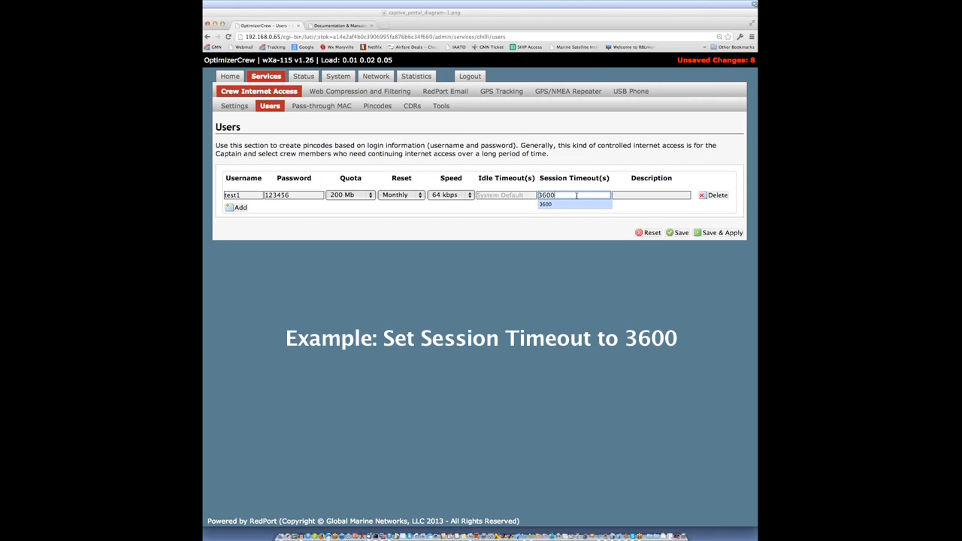
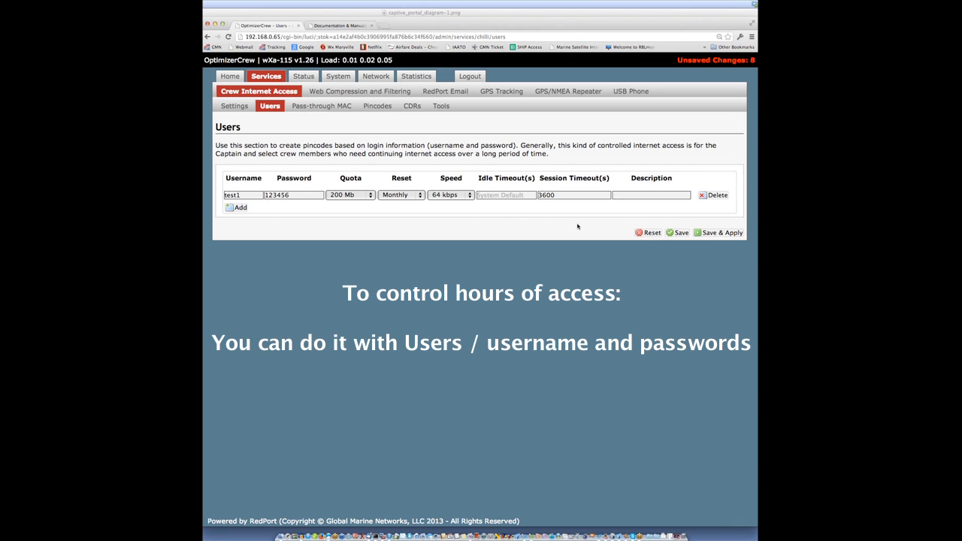
Open the Pass-through MAC white list page under Crew Internet Access
left_click(398, 195)
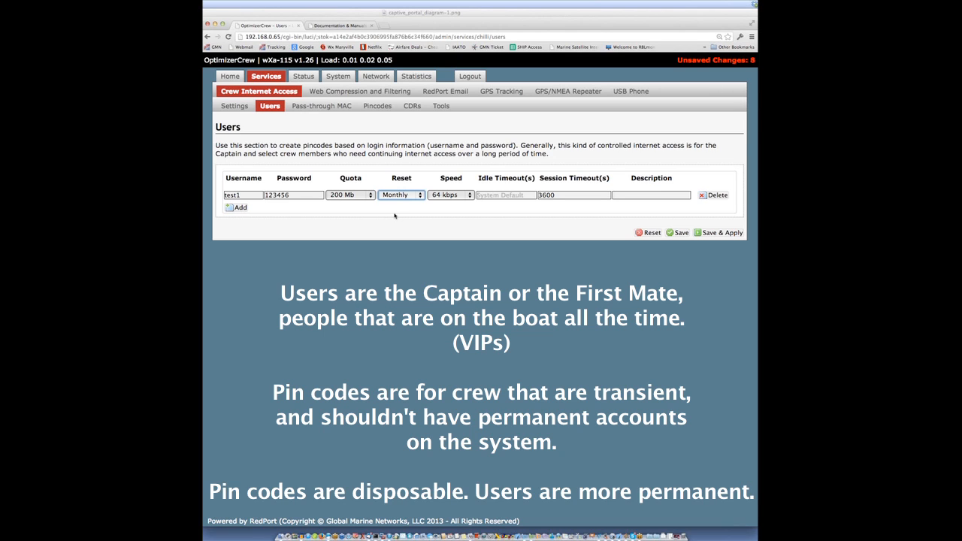
left_click(321, 106)
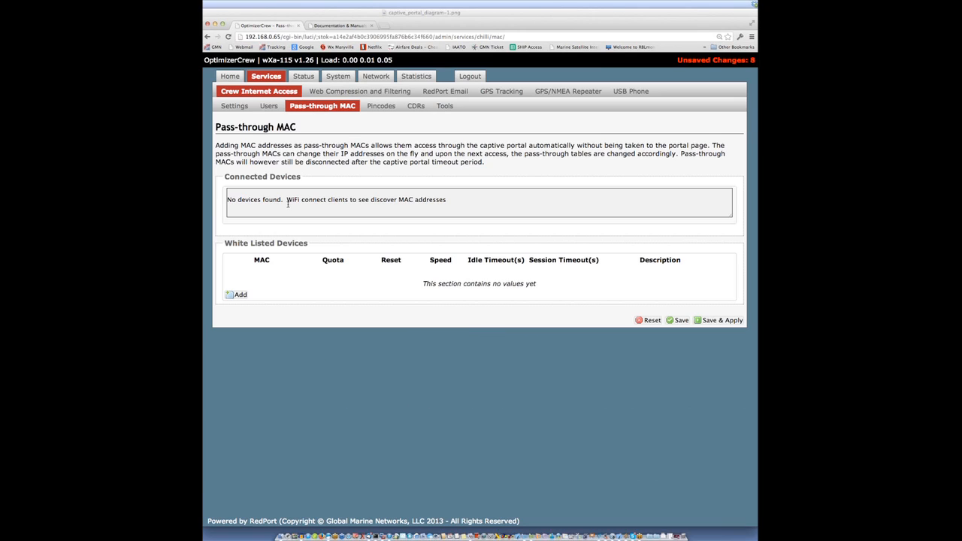
Open the Pincodes generator and review its defaults of 10 pincodes and pincodes-2014-01-14.csv
left_click(388, 107)
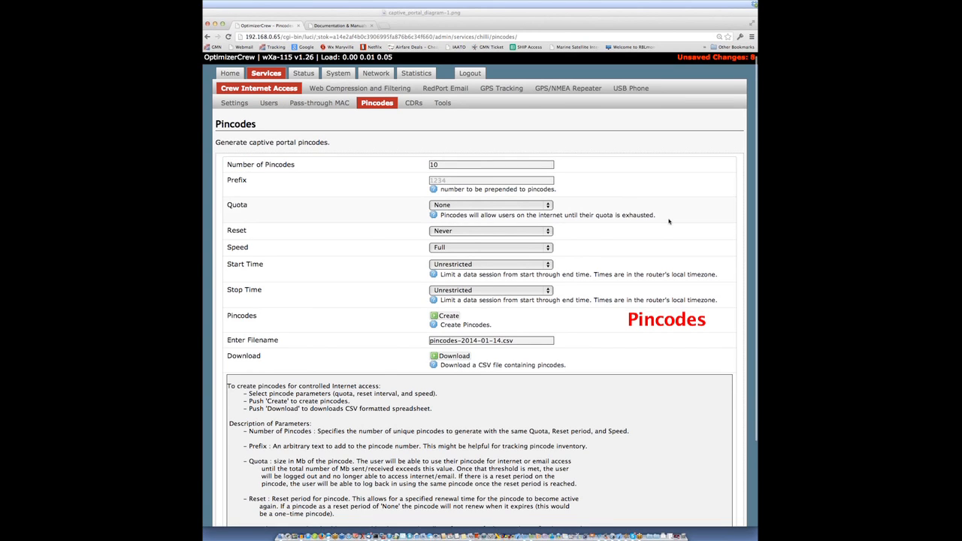
scroll(669, 222, "down", 1)
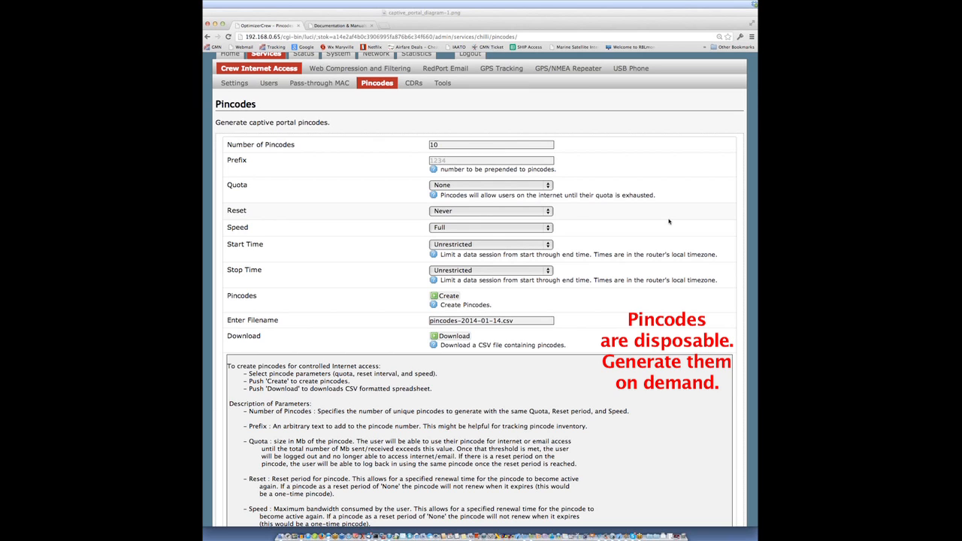
scroll(668, 221, "down", 2)
scroll(668, 221, "up", 5)
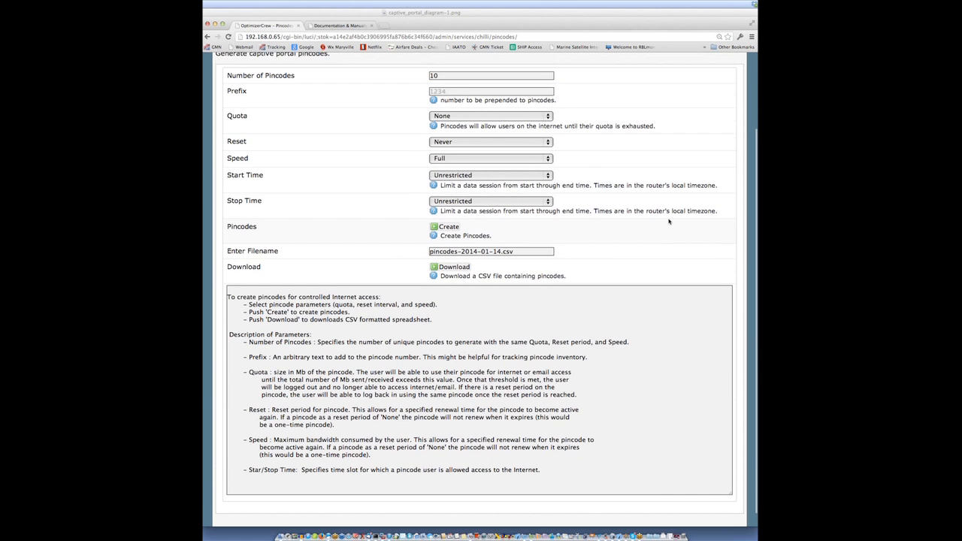
left_click(461, 167)
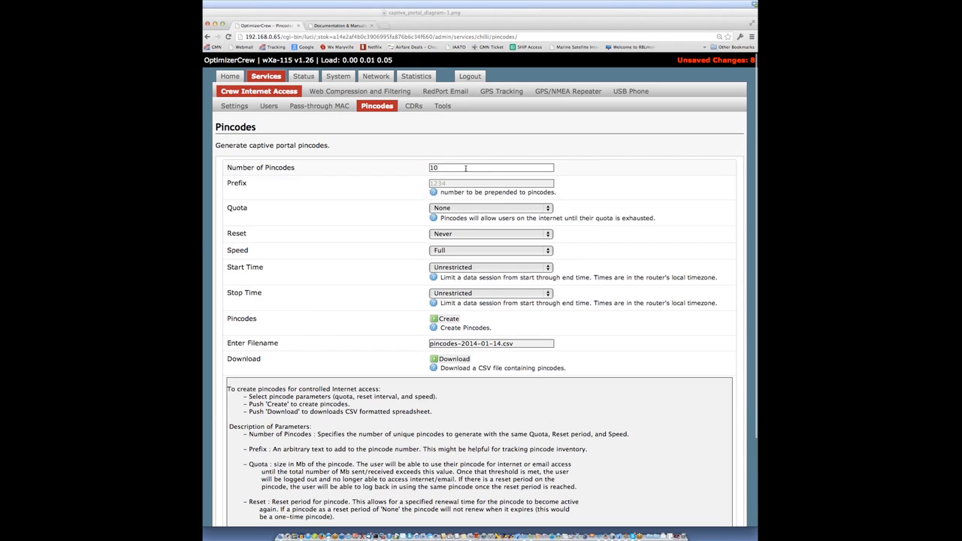
Set the number of pincodes to 1 with prefix 3241
key("BackSpace")
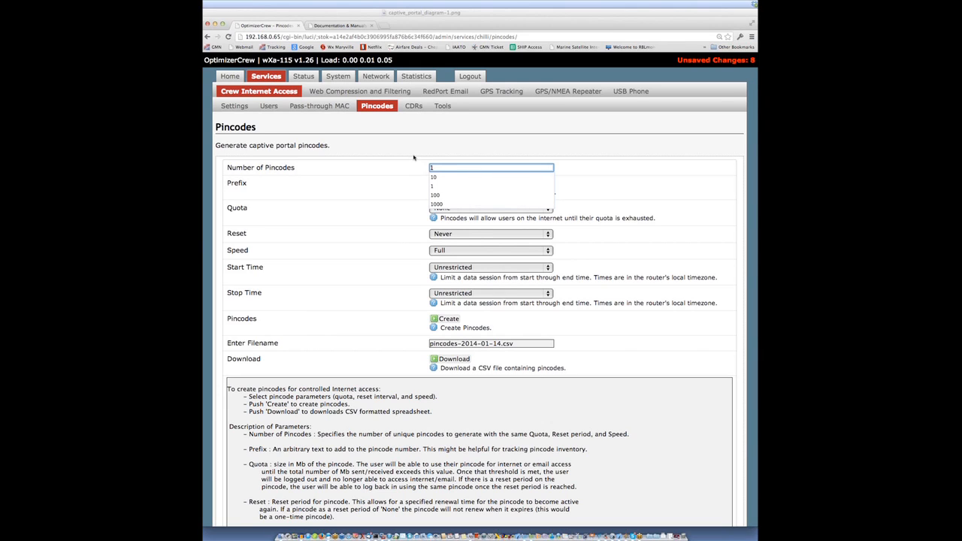
left_click(451, 183)
left_click(450, 183)
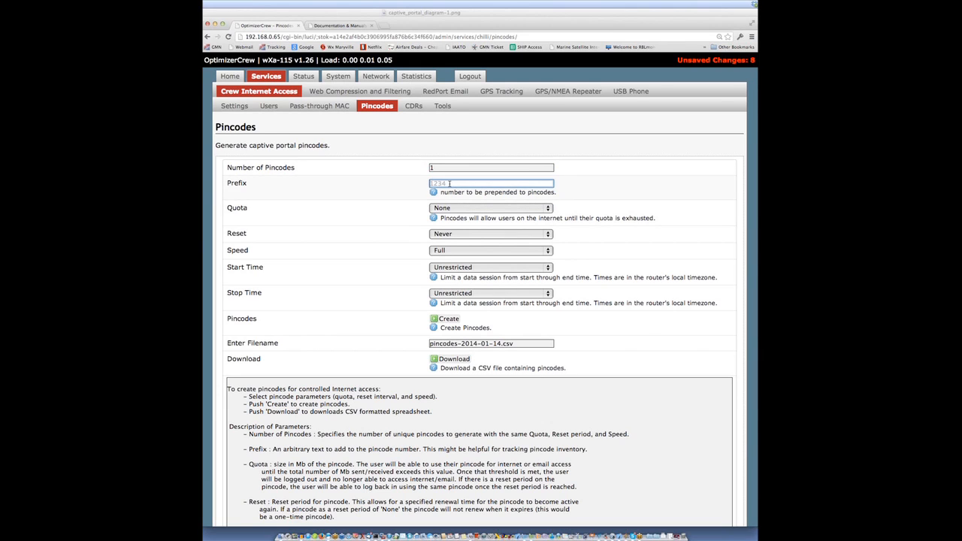
left_click(450, 184)
type("3241")
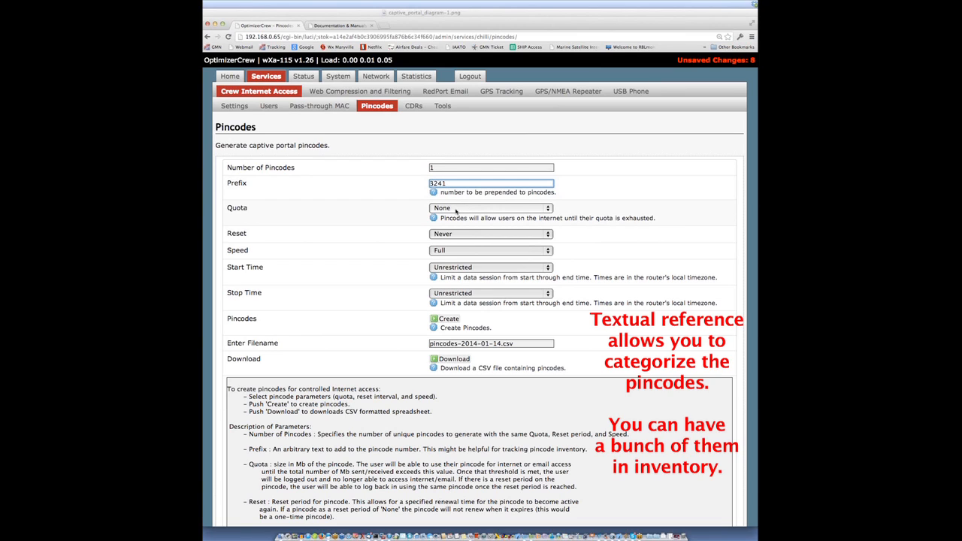
Give the pincode a 75 Mb quota that resets Weekly and a 96 kbps speed limit
left_click(455, 211)
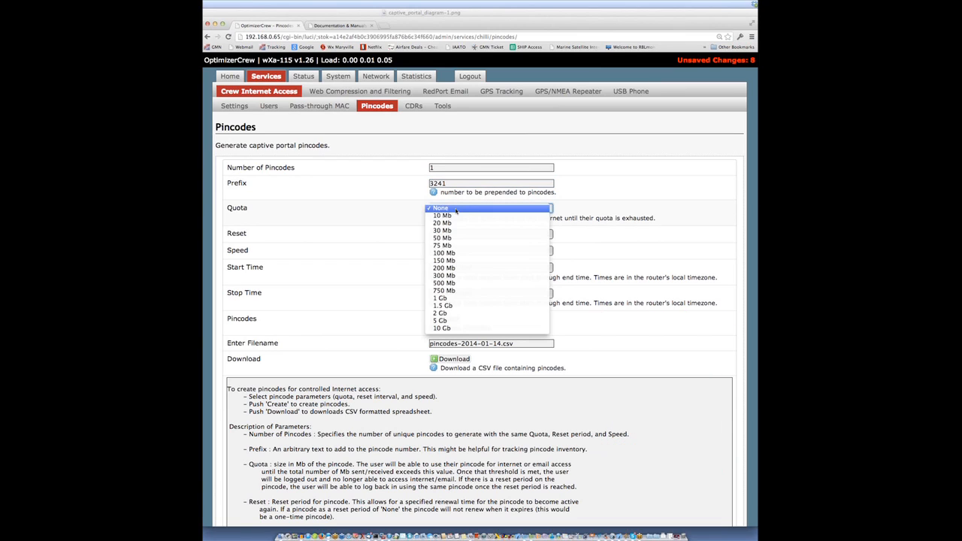
left_click(448, 245)
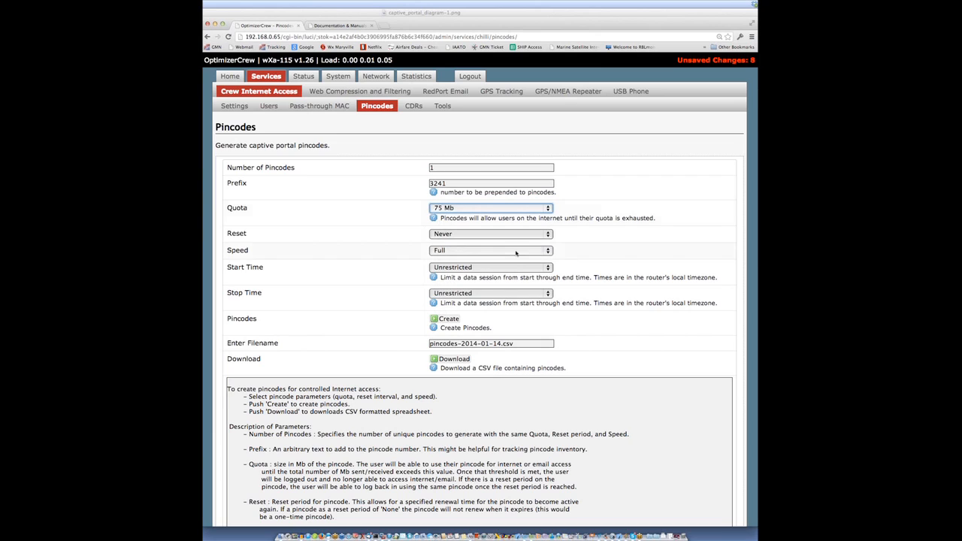
left_click(499, 236)
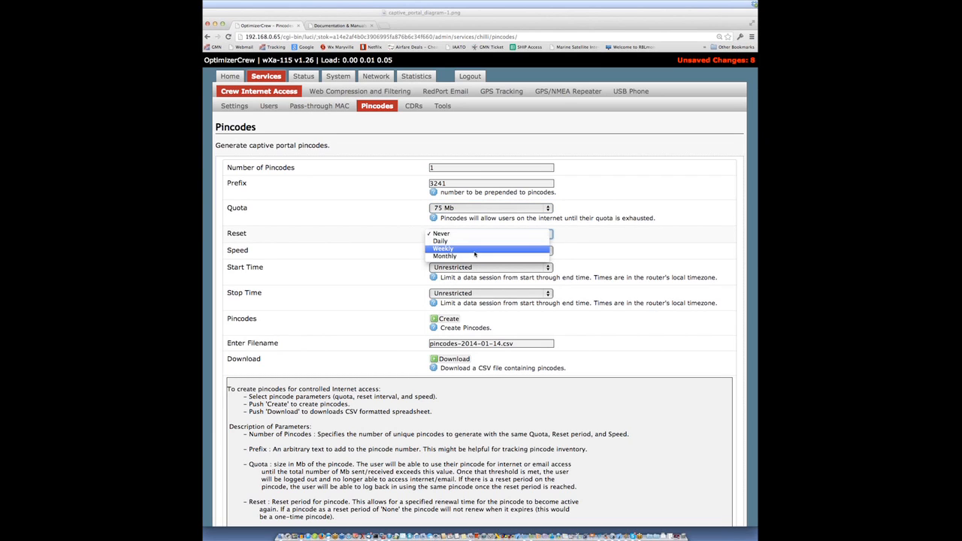
left_click(475, 249)
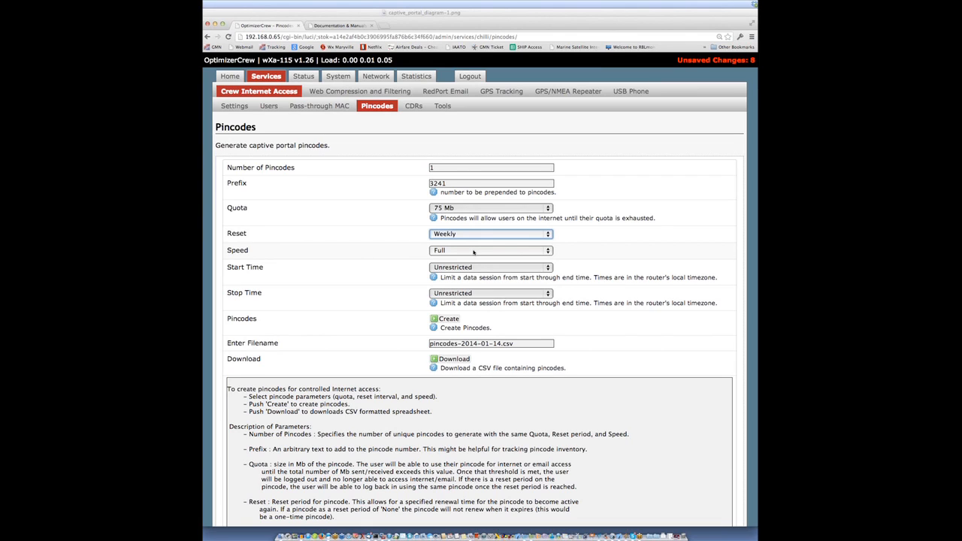
left_click(474, 253)
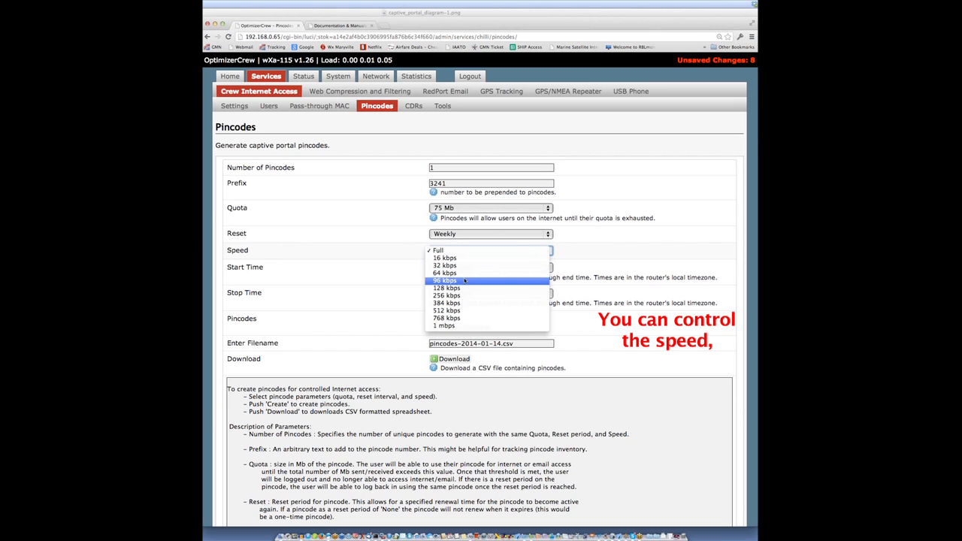
left_click(465, 280)
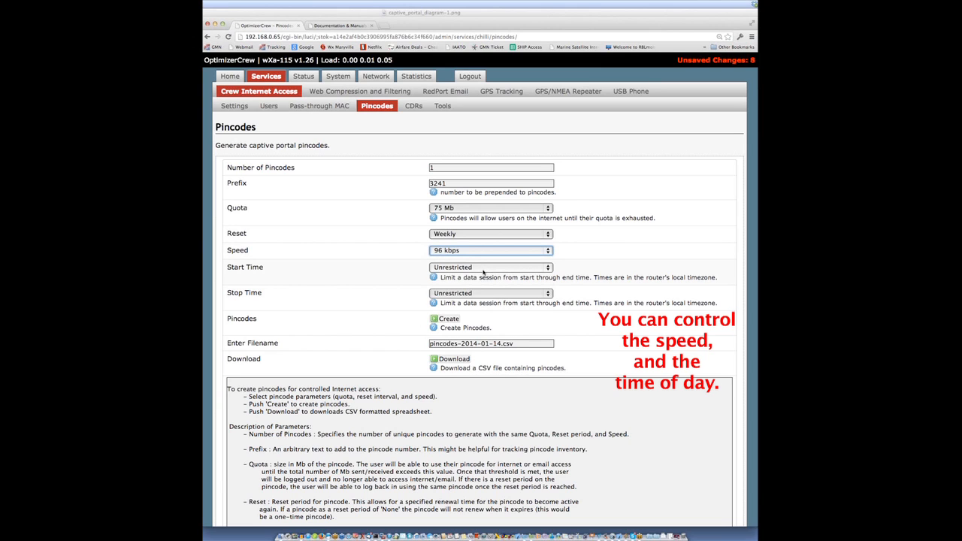
Allow access from 0500 to 0800 and create the pincode
left_click(483, 268)
left_click(452, 312)
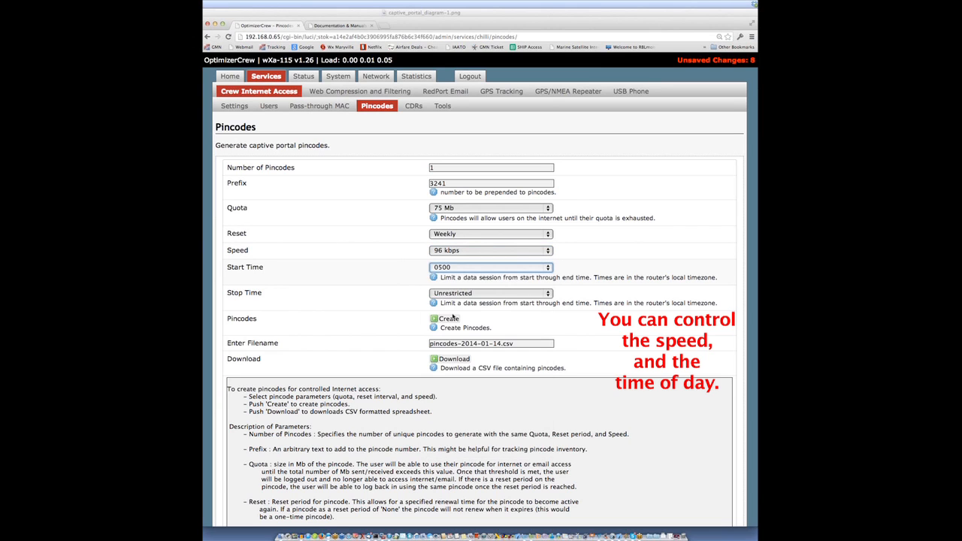
left_click(466, 294)
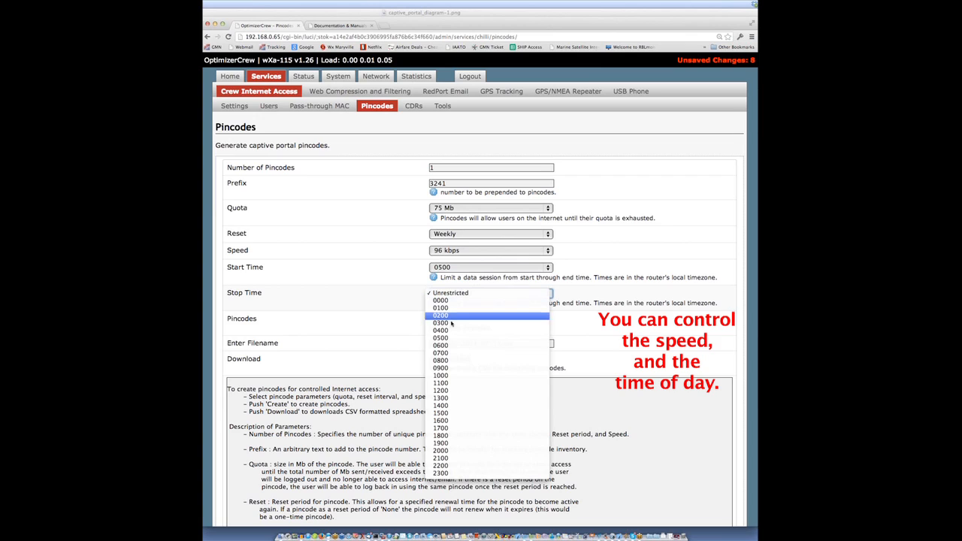
left_click(442, 361)
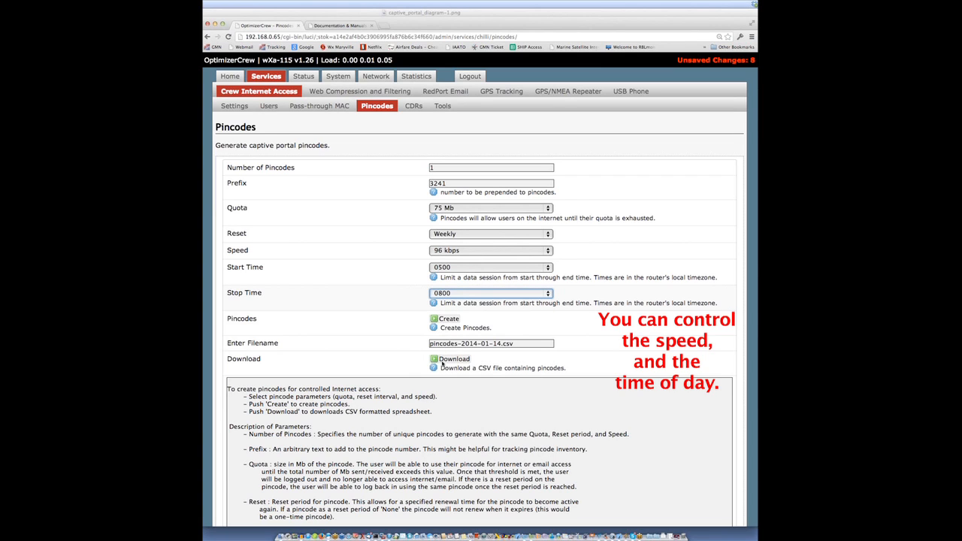
left_click(448, 320)
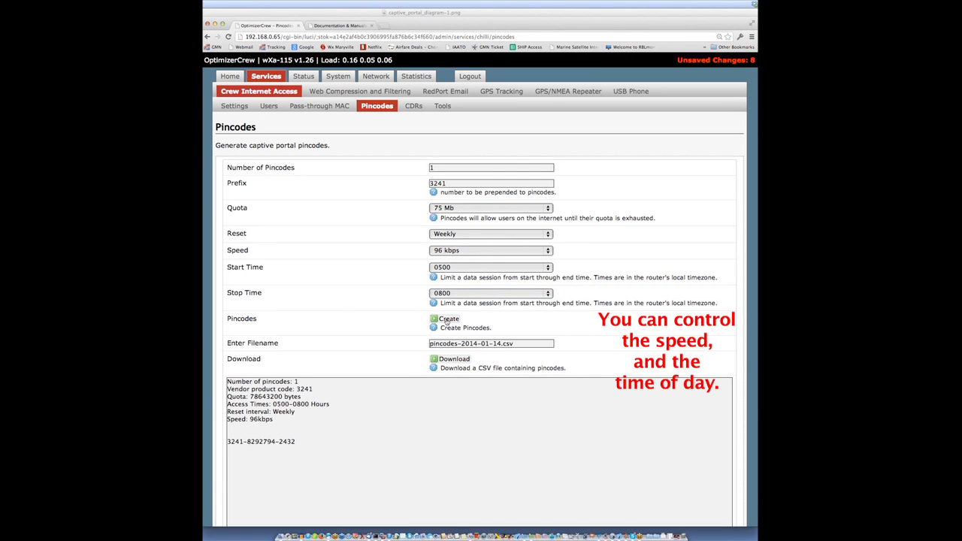
Download the pincodes as a CSV file and open it
scroll(353, 427, "down", 3)
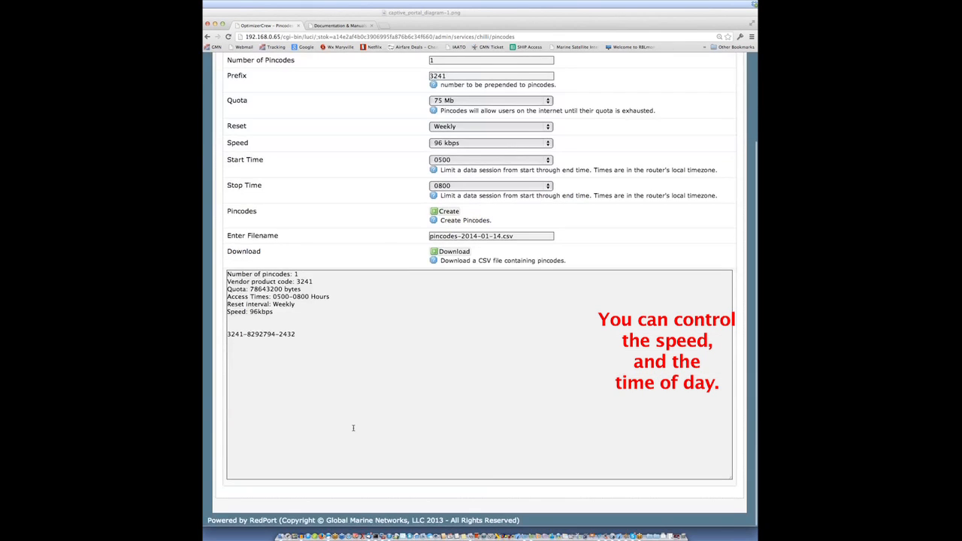
left_click(456, 254)
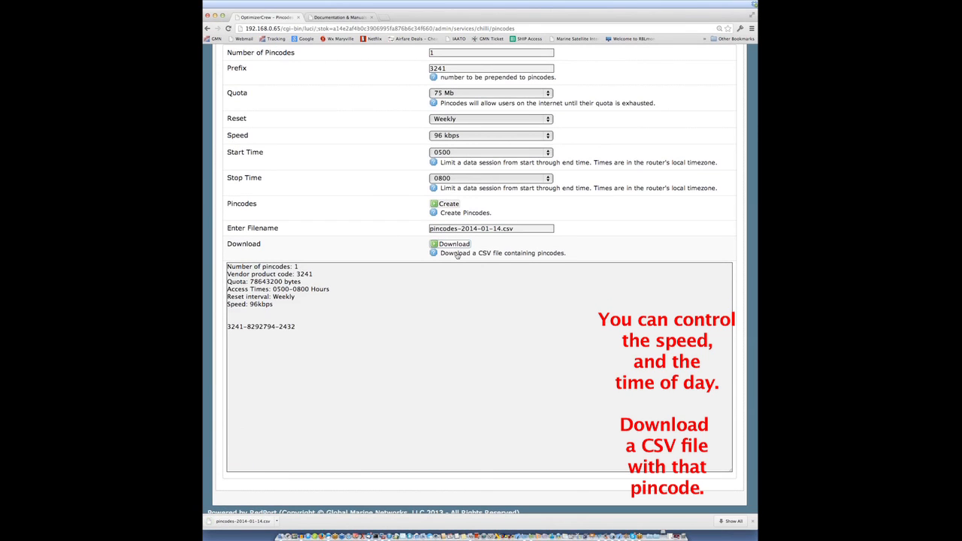
left_click(224, 522)
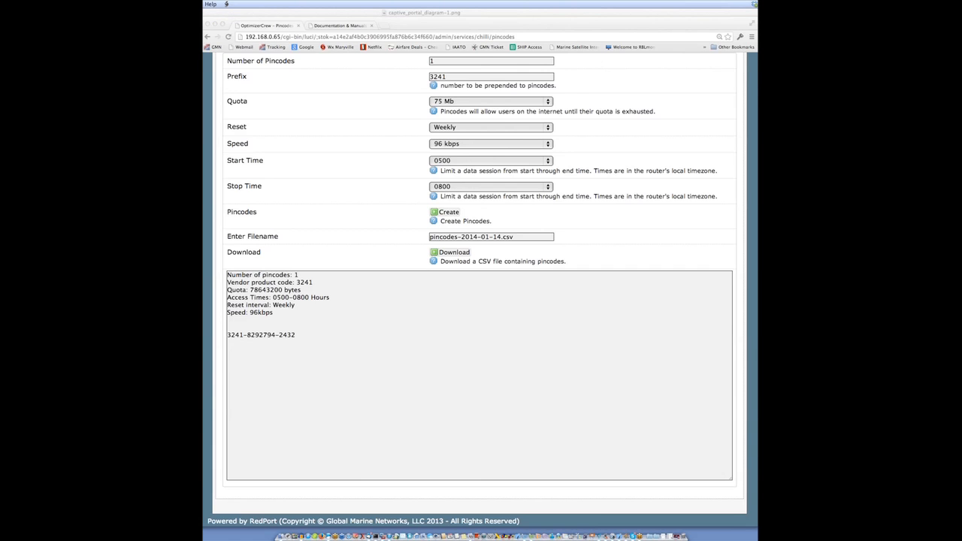
Select the generated pincode line, then enter 'admin' as the CDR lookup username
scroll(358, 325, "up", 3)
scroll(357, 325, "down", 1)
scroll(358, 325, "down", 1)
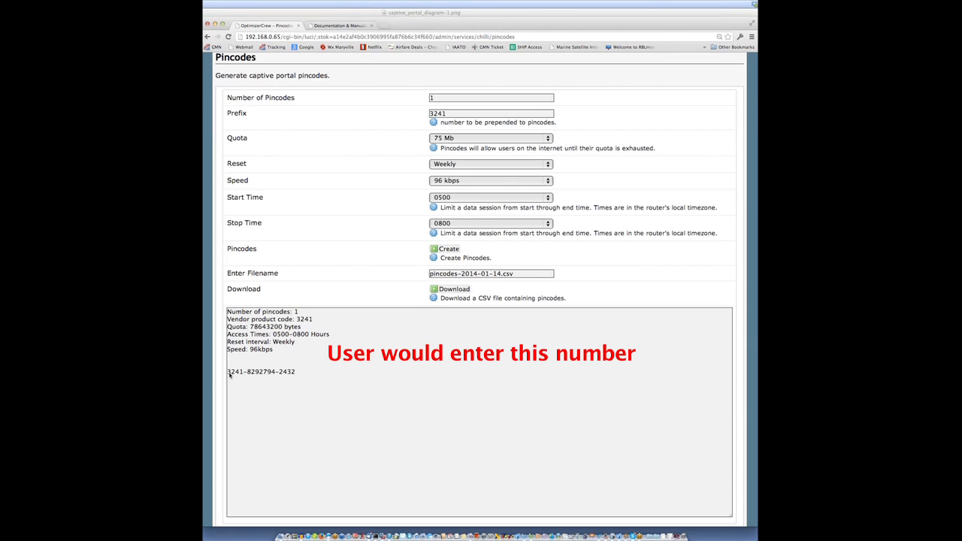
triple_click(252, 371)
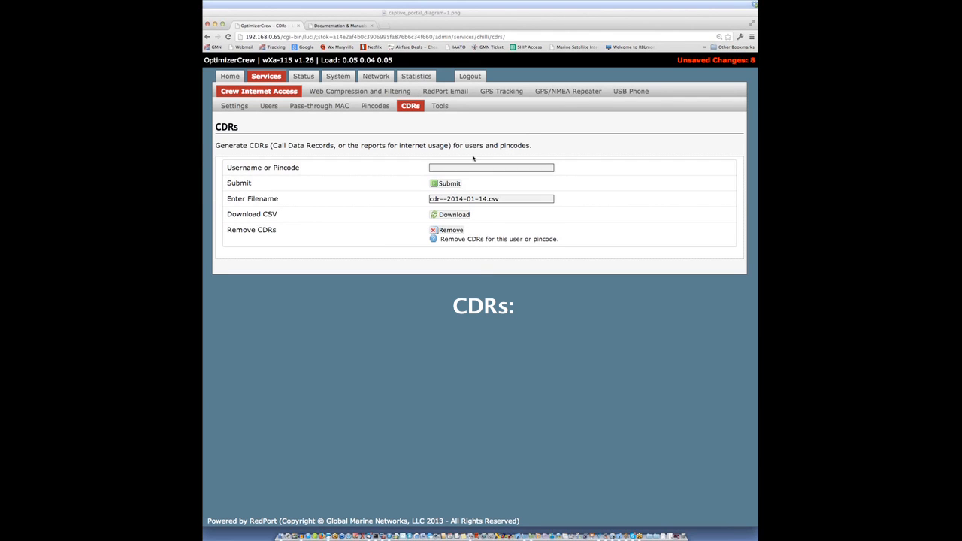
left_click(474, 166)
type("admin")
left_click(447, 178)
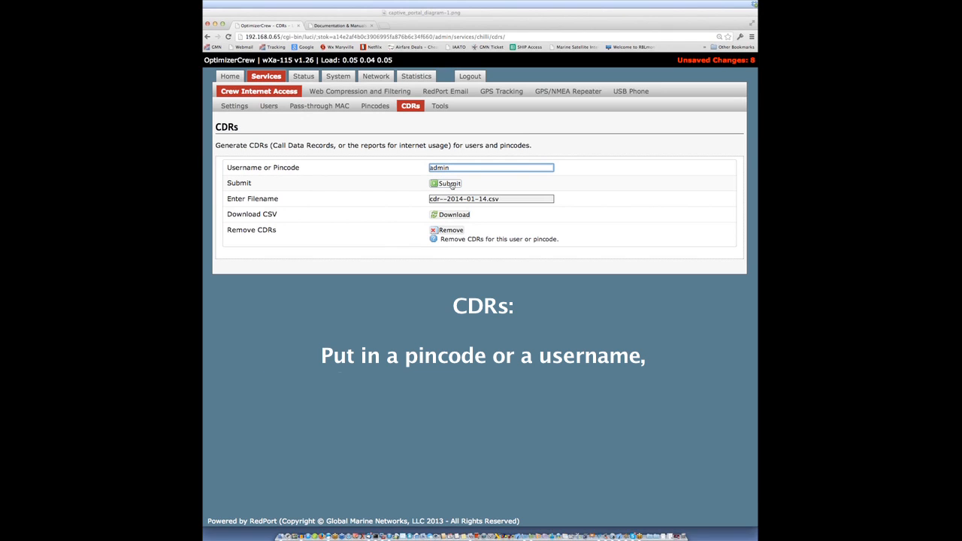
left_click(450, 183)
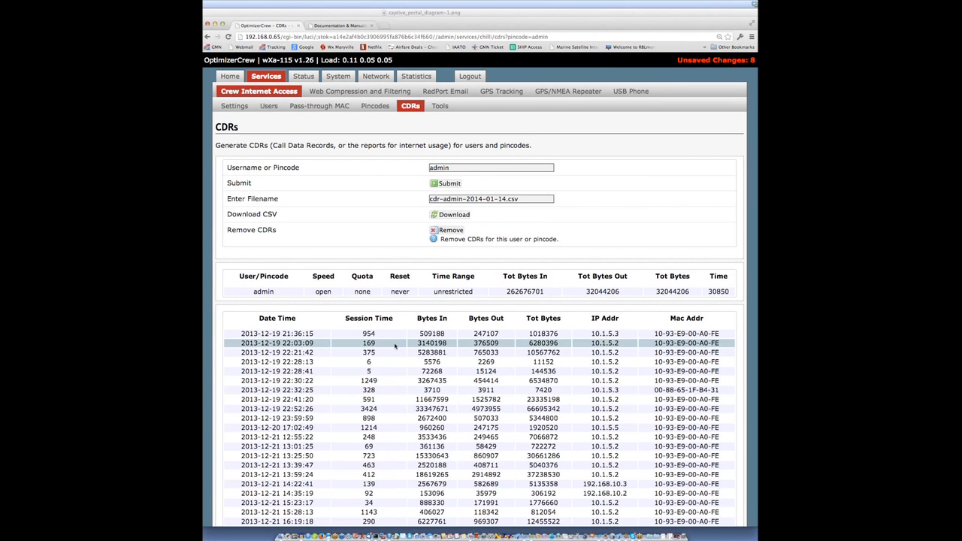
scroll(395, 347, "down", 5)
scroll(395, 347, "down", 5)
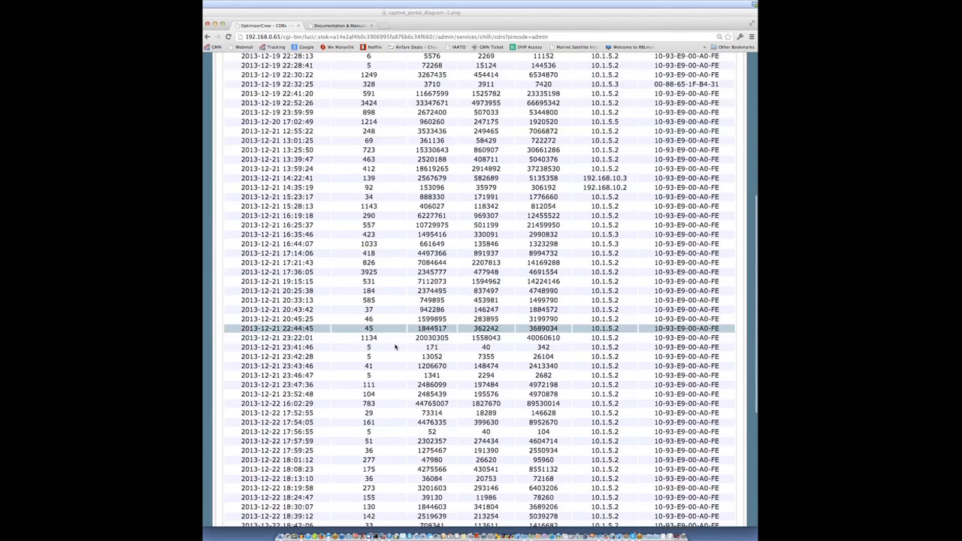
scroll(395, 344, "up", 10)
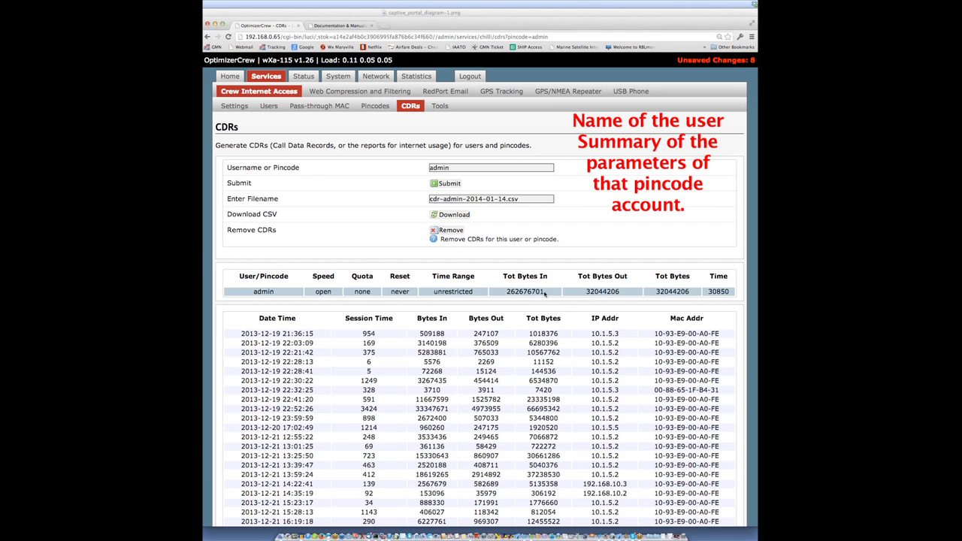
scroll(545, 293, "down", 3)
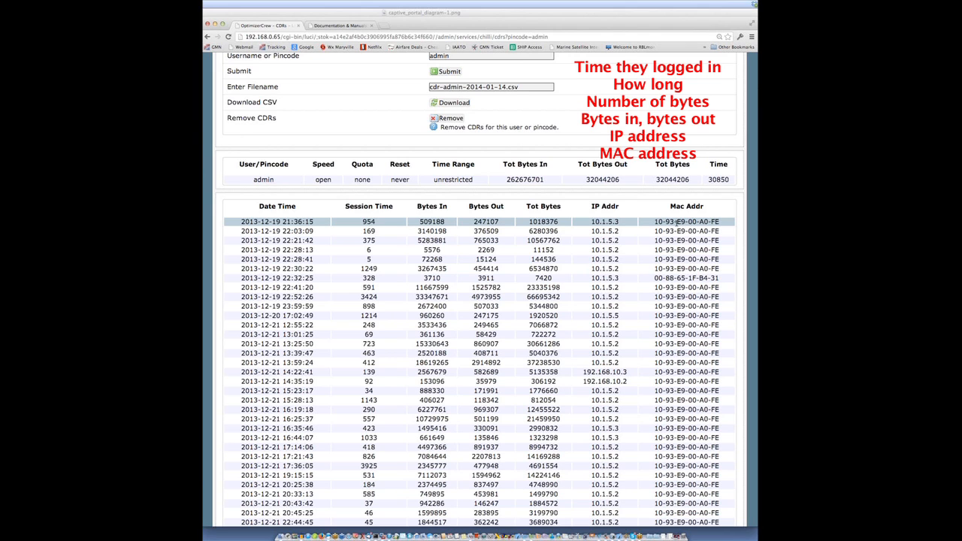
scroll(676, 224, "up", 3)
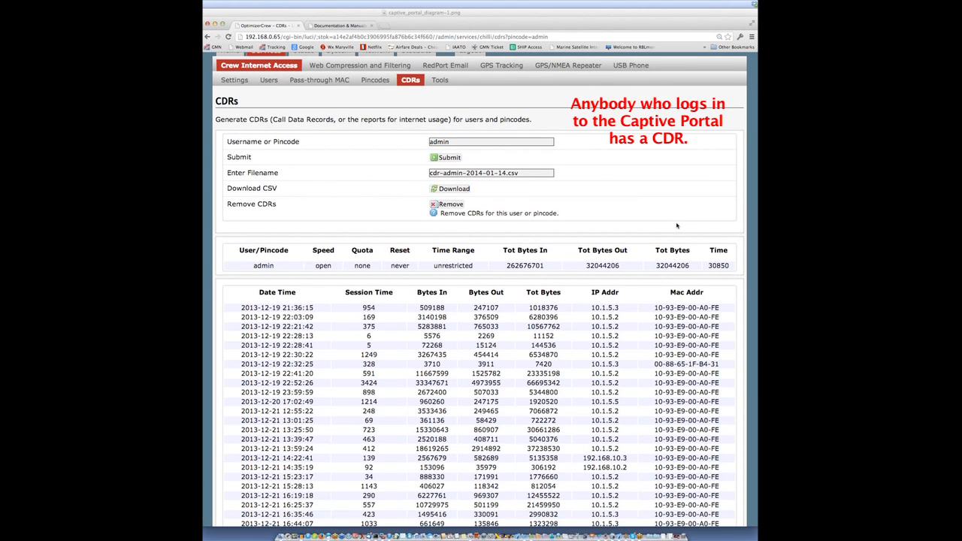
scroll(676, 225, "down", 1)
scroll(676, 225, "down", 10)
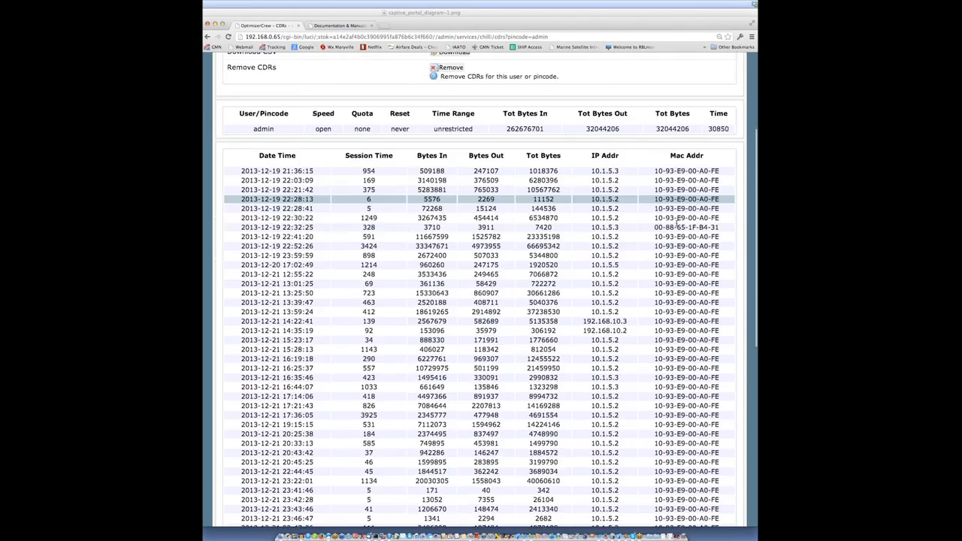
scroll(676, 225, "down", 3)
scroll(676, 225, "up", 20)
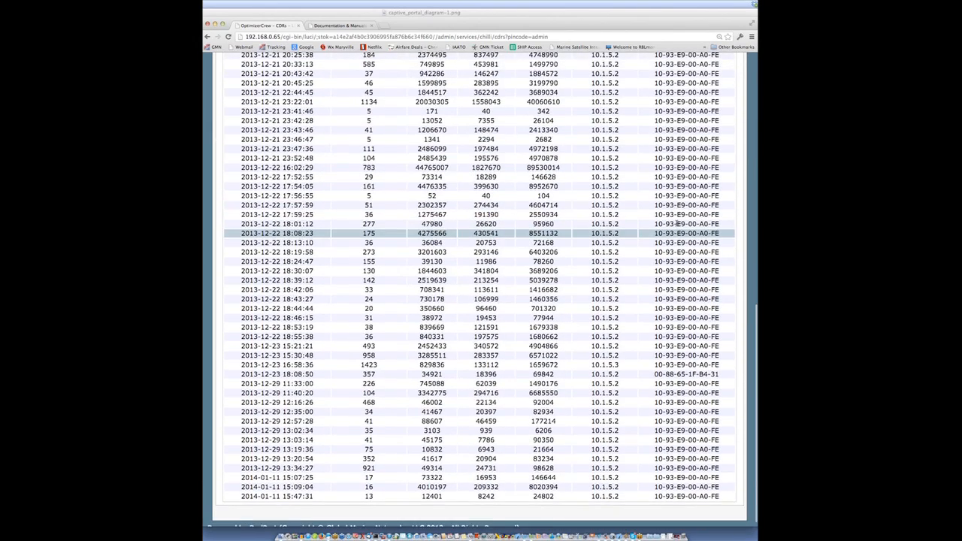
scroll(676, 225, "down", 3)
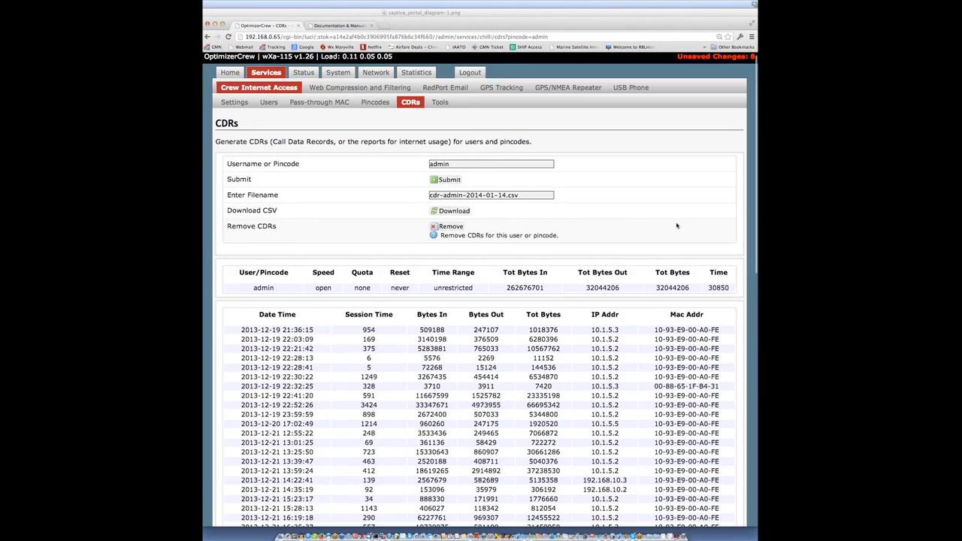
scroll(570, 225, "up", 5)
scroll(488, 229, "down", 1)
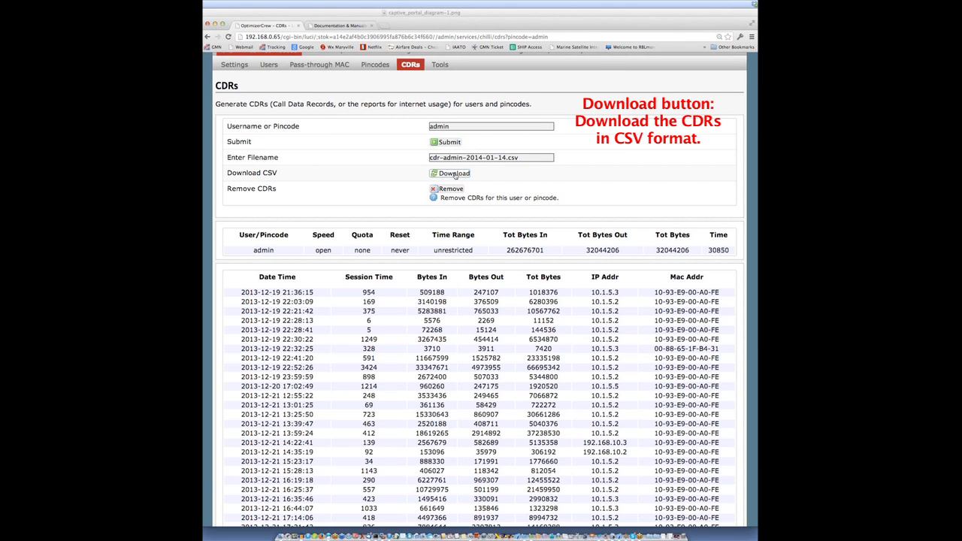
Download cdr-admin-2014-01-14.csv, widen column B in Excel, and close it without saving
left_click(454, 174)
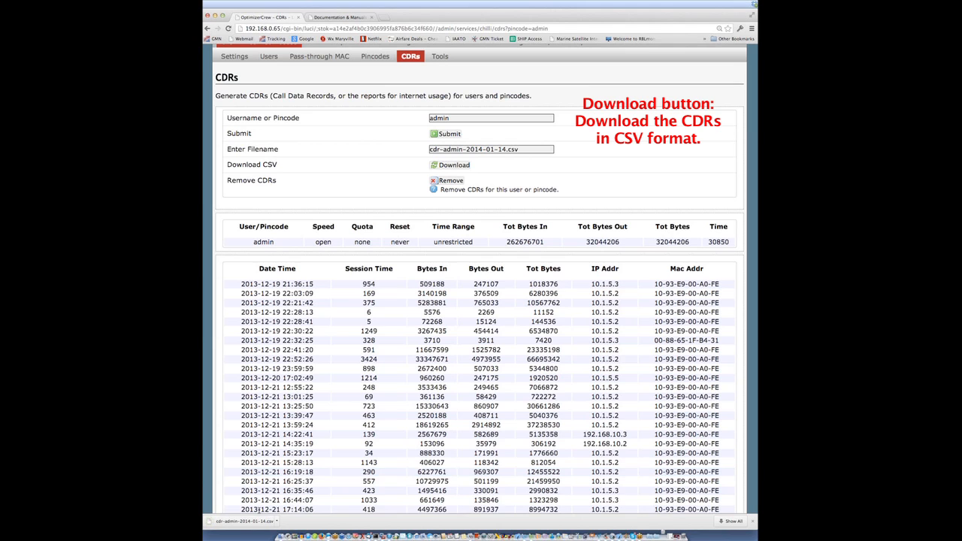
left_click(254, 521)
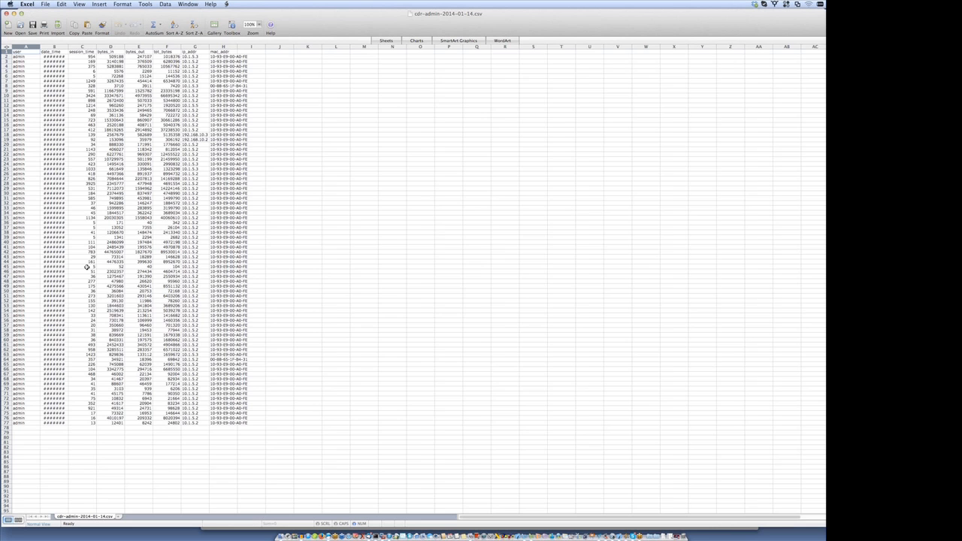
left_click_drag(66, 47, 100, 50)
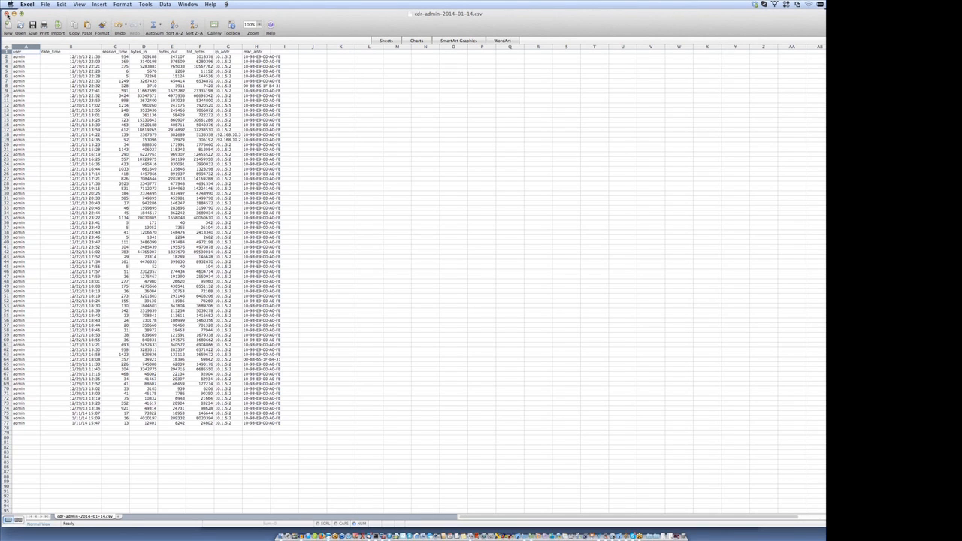
left_click(7, 15)
left_click(421, 71)
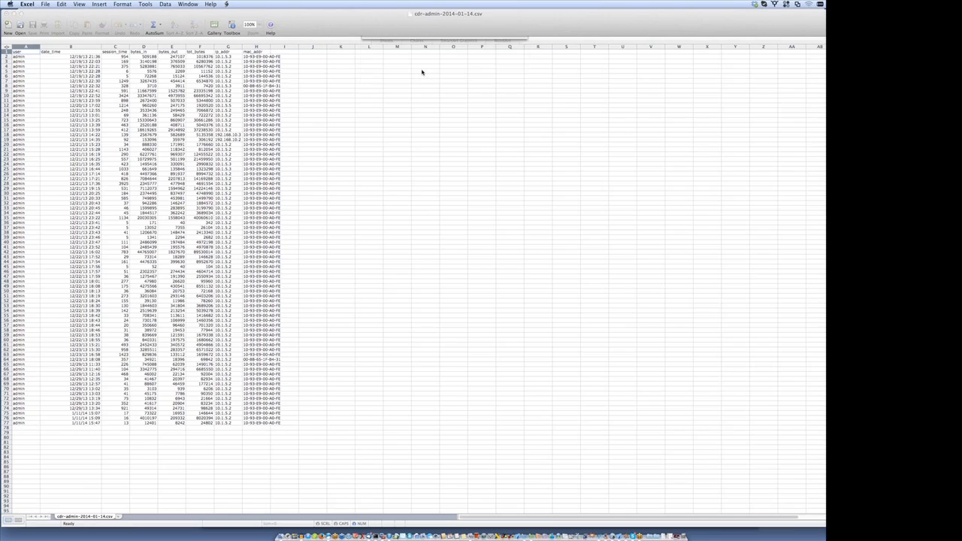
scroll(485, 141, "up", 2)
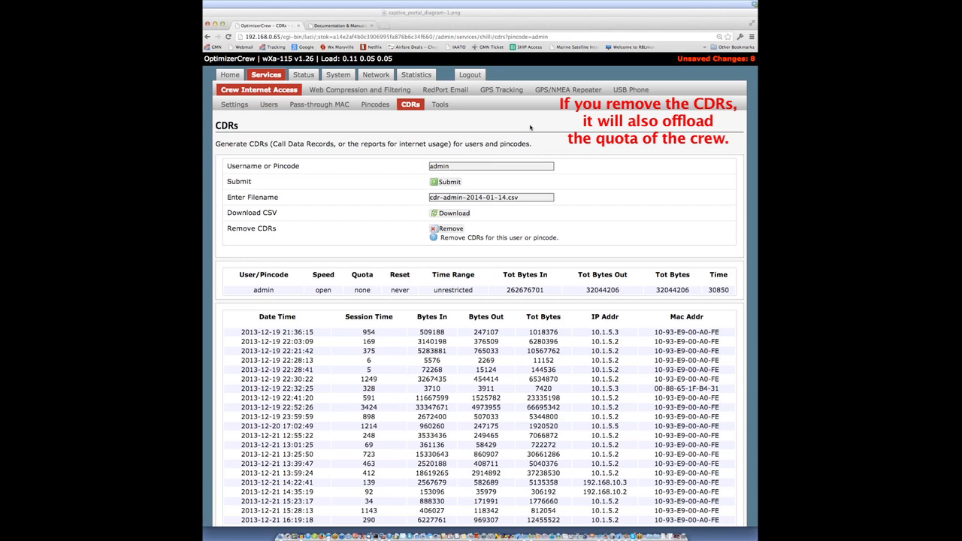
Look through the admin CDR records, then go to the Crew Internet Access Tools page
scroll(529, 188, "down", 2)
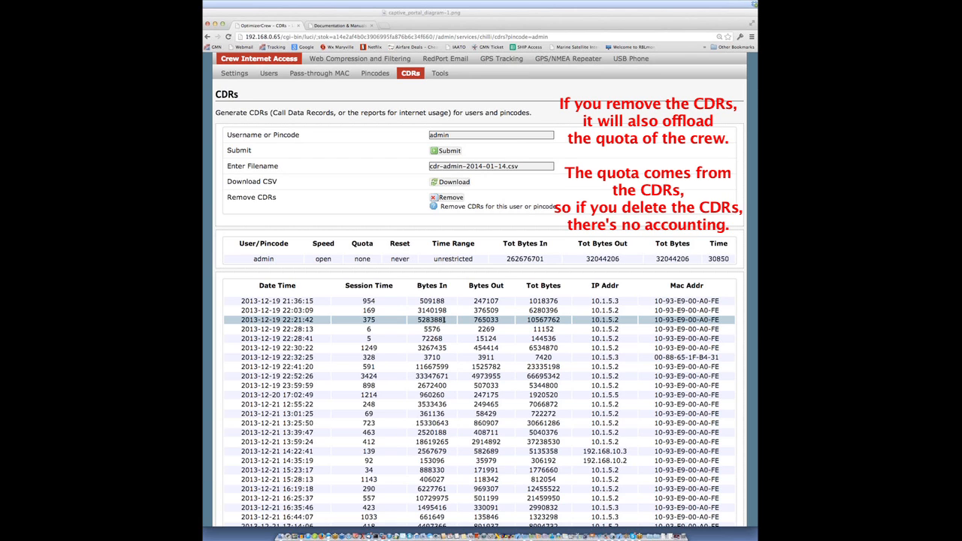
scroll(443, 318, "down", 2)
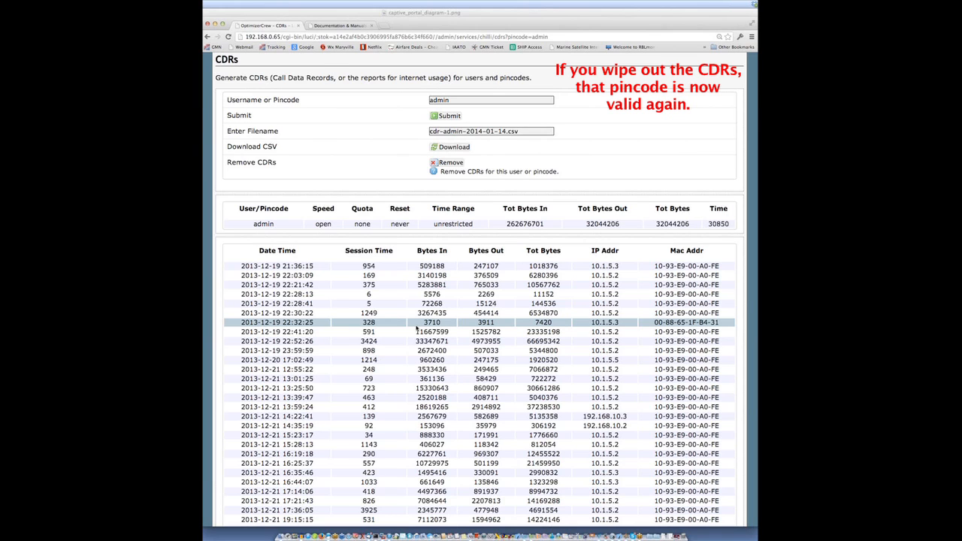
scroll(416, 328, "up", 4)
left_click(440, 106)
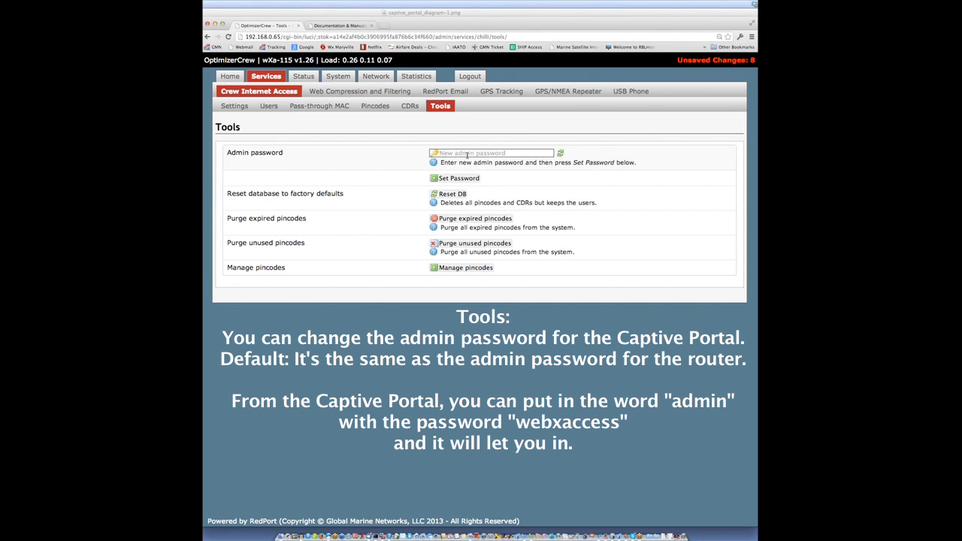
left_click(409, 106)
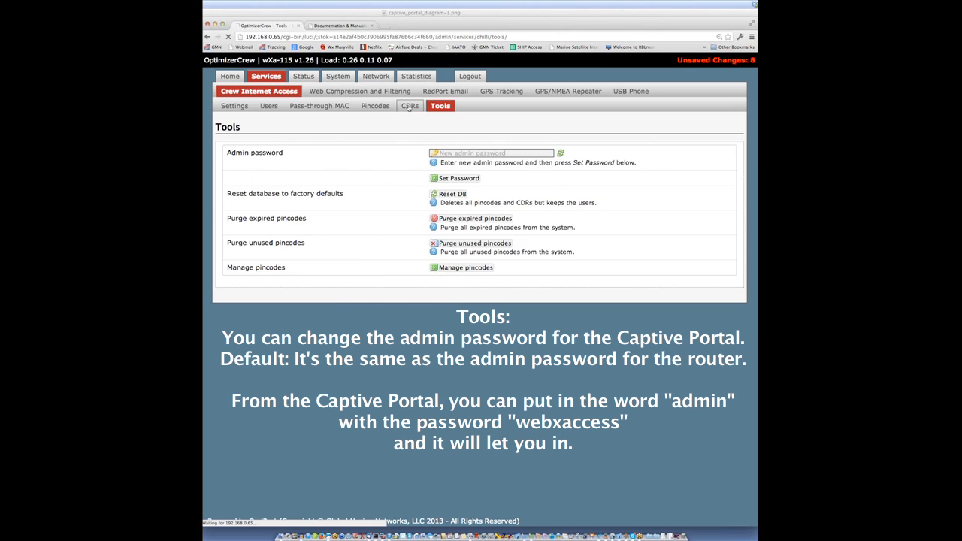
left_click(439, 167)
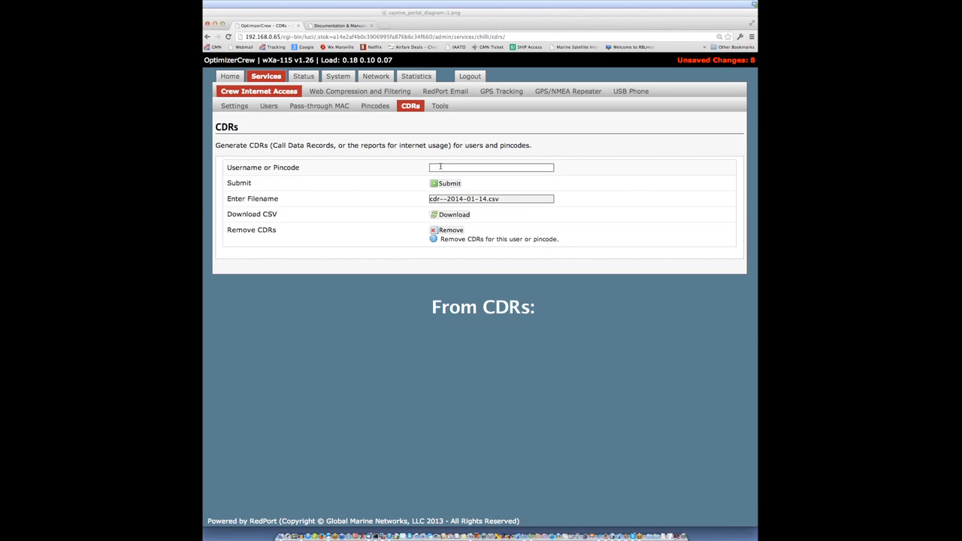
type("admin")
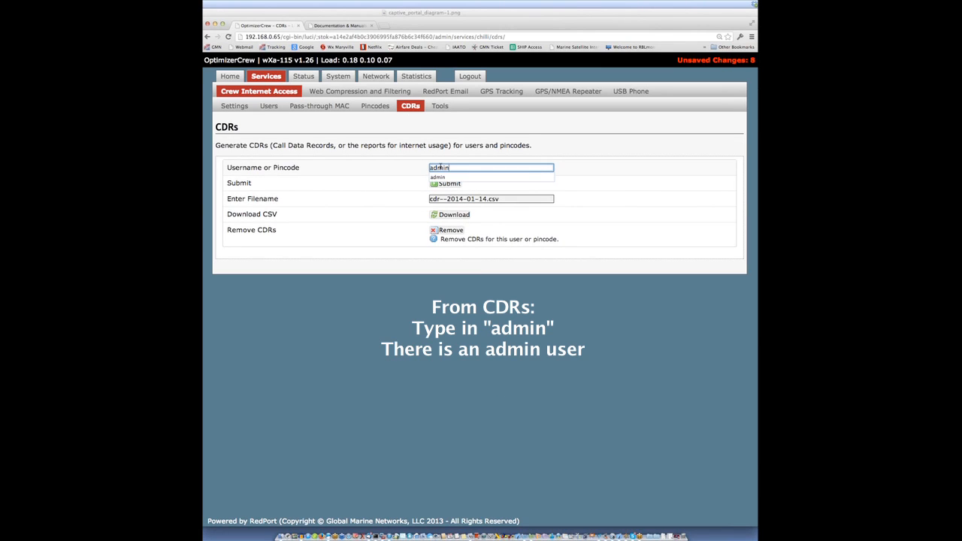
left_click(433, 178)
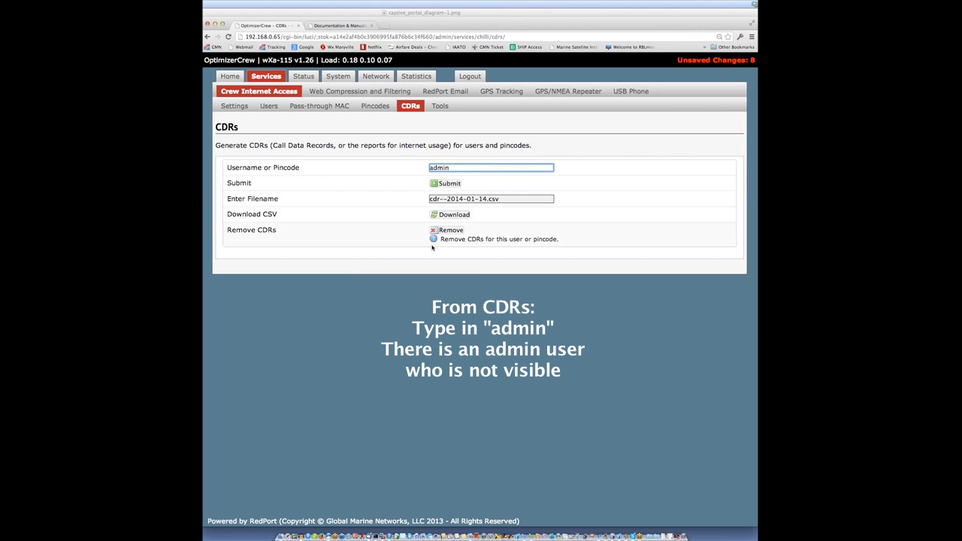
left_click(446, 186)
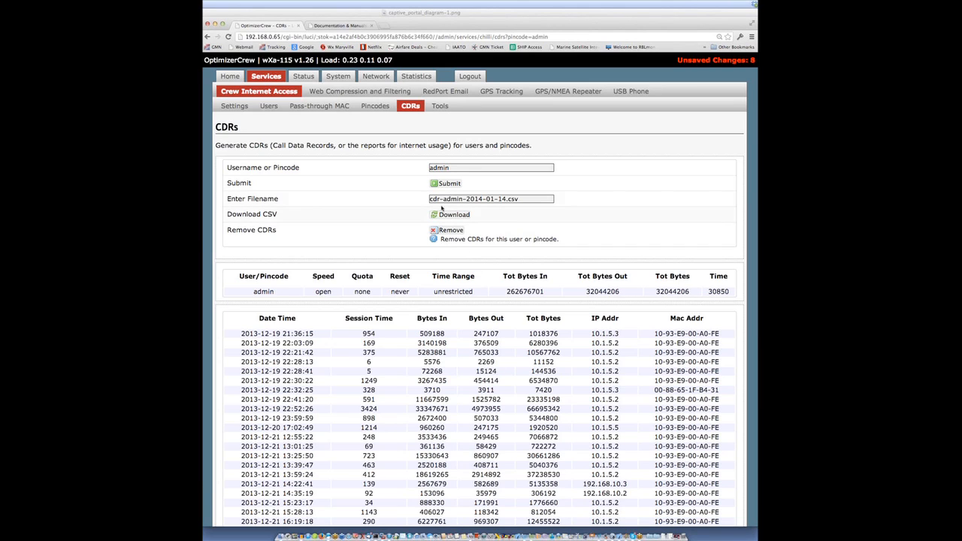
left_click(440, 107)
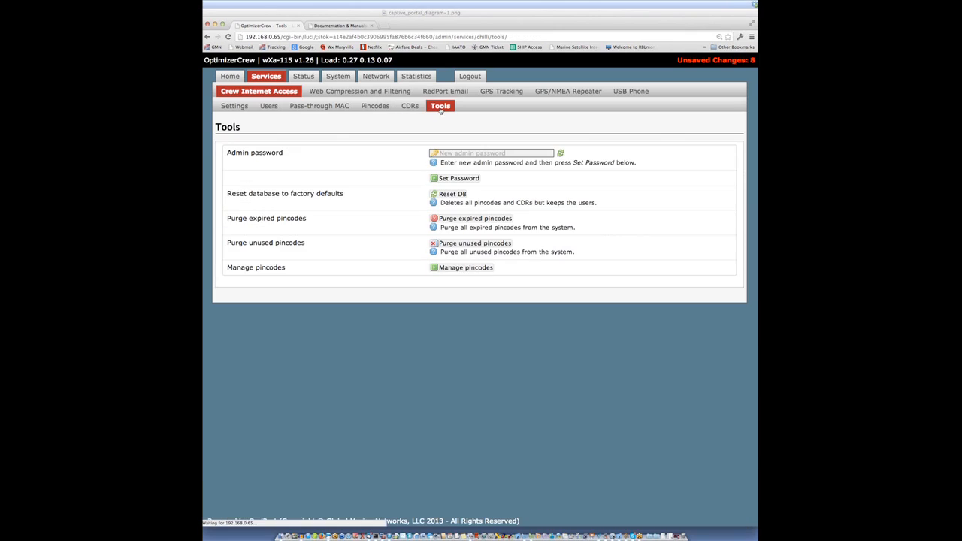
left_click(453, 153)
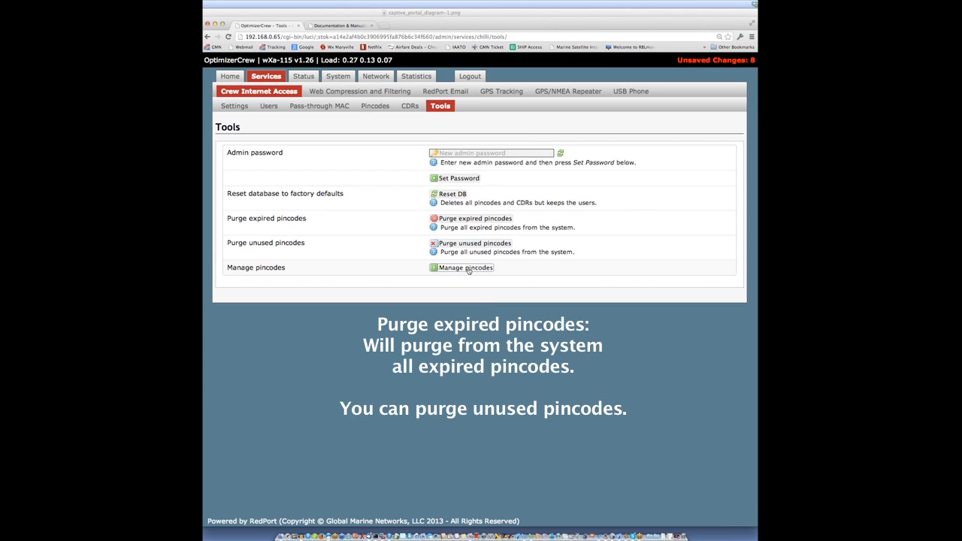
Delete the second pincode, test1, from the Manage pincodes list
left_click(463, 269)
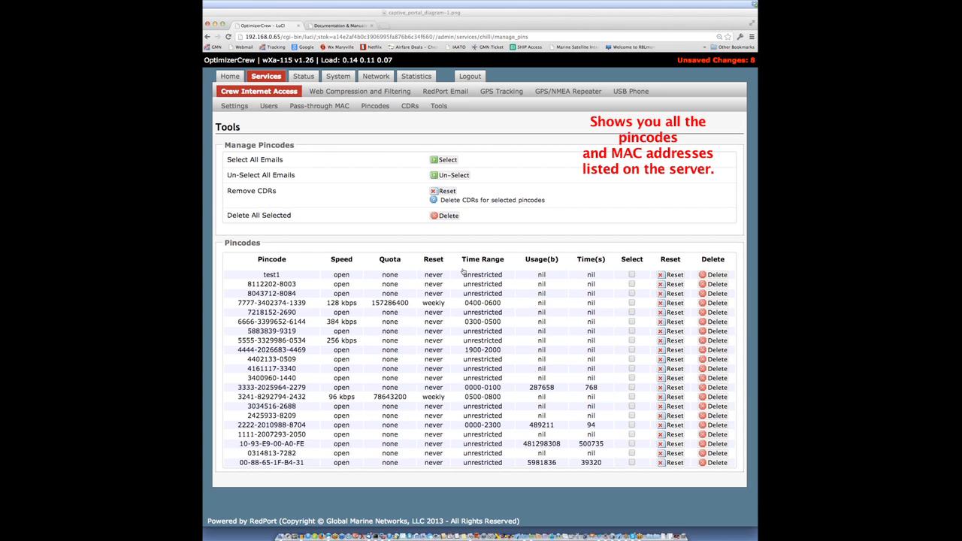
double_click(277, 275)
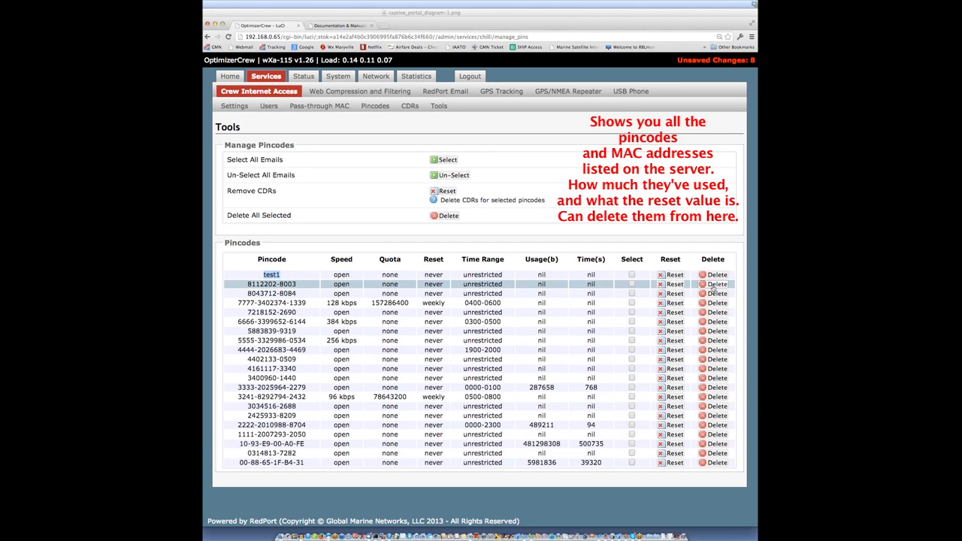
left_click(711, 285)
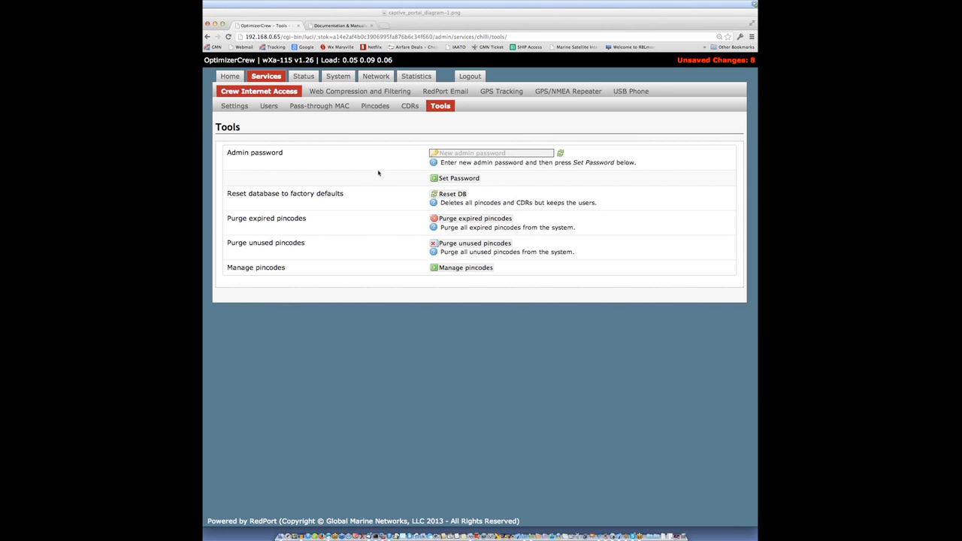
left_click(381, 91)
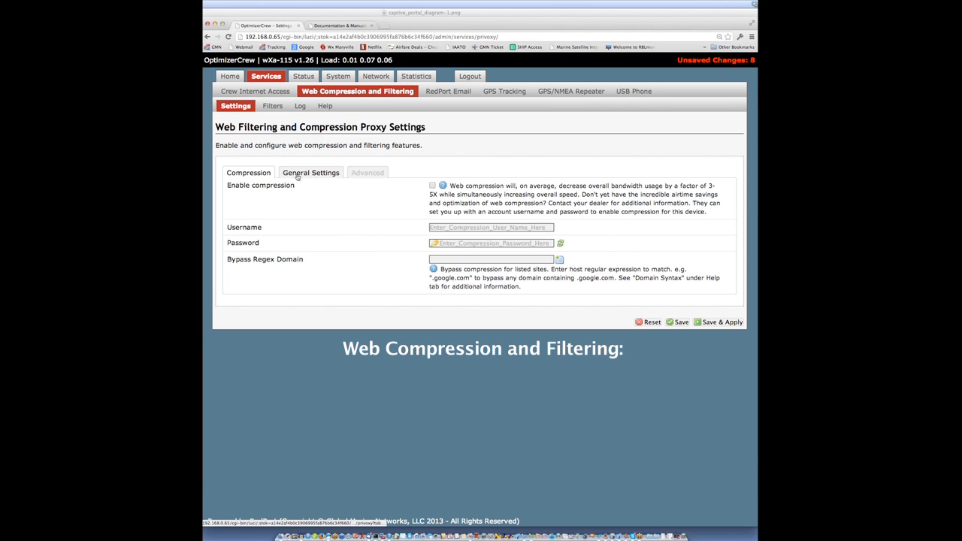
View the General, then Advanced proxy settings: Light scheme, listen address 3128, LAN bound
left_click(298, 175)
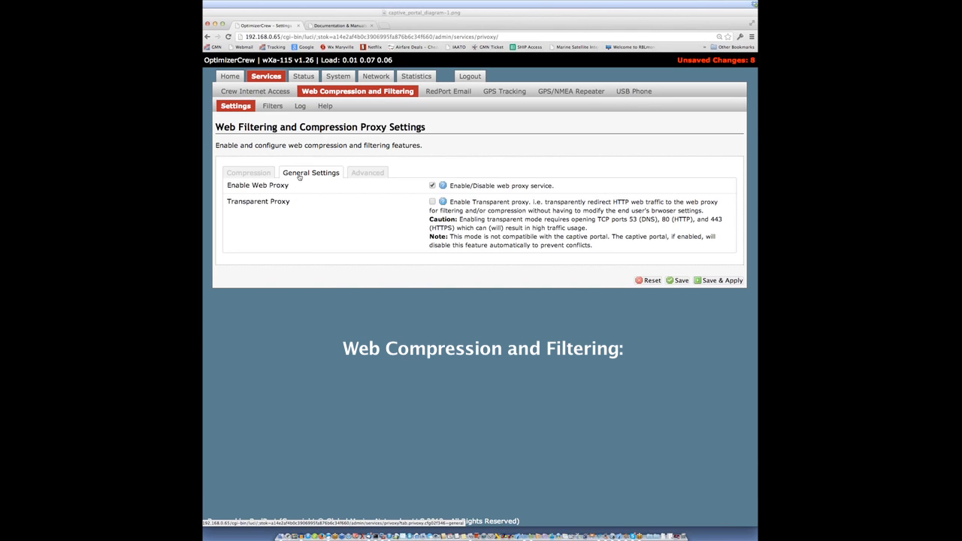
left_click(360, 174)
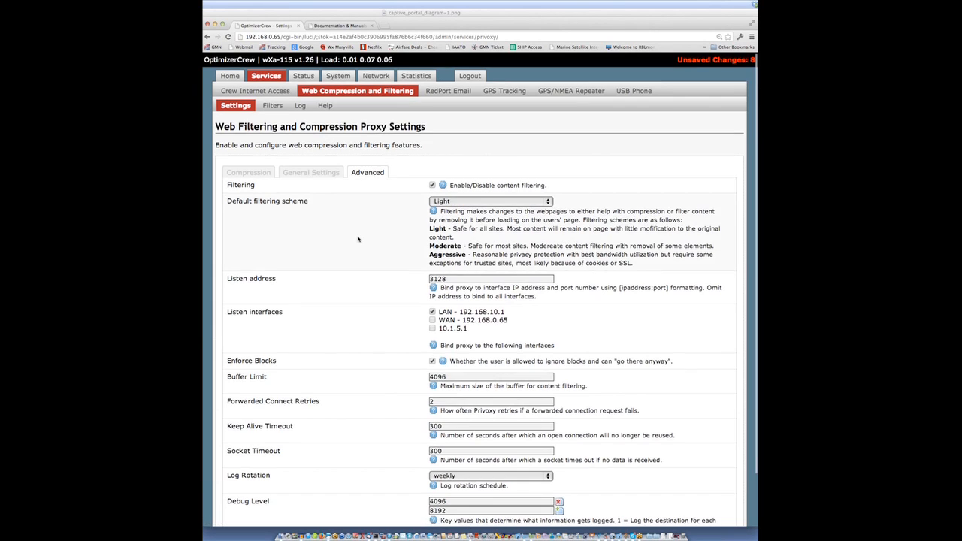
Review the filtering scheme options, leaving them unchanged, and the Light, Aggressive and debug level 1 help
scroll(375, 197, "down", 1)
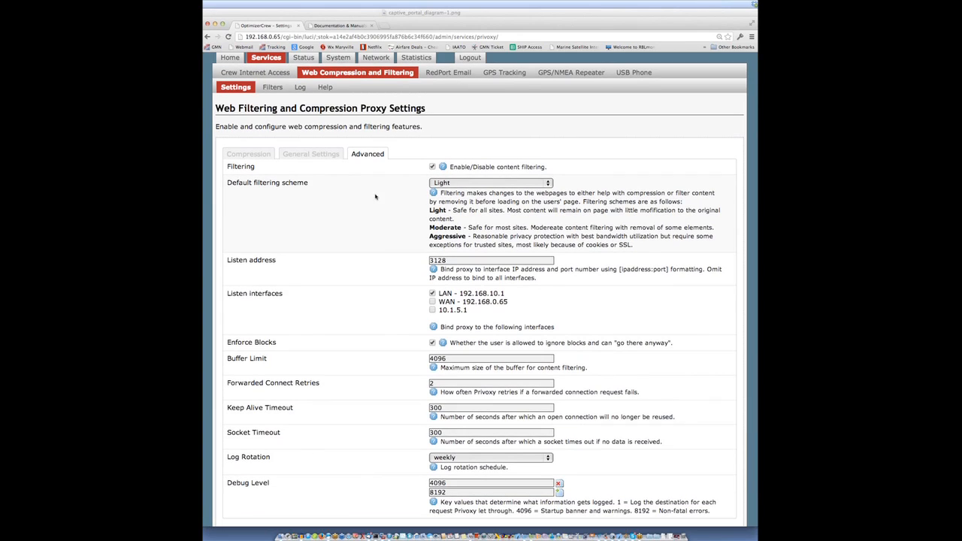
left_click(446, 182)
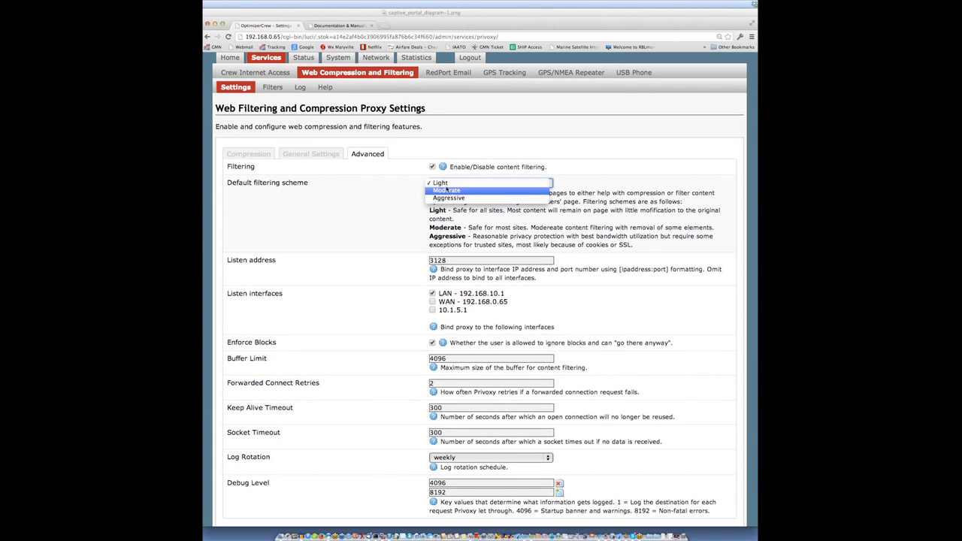
left_click(403, 189)
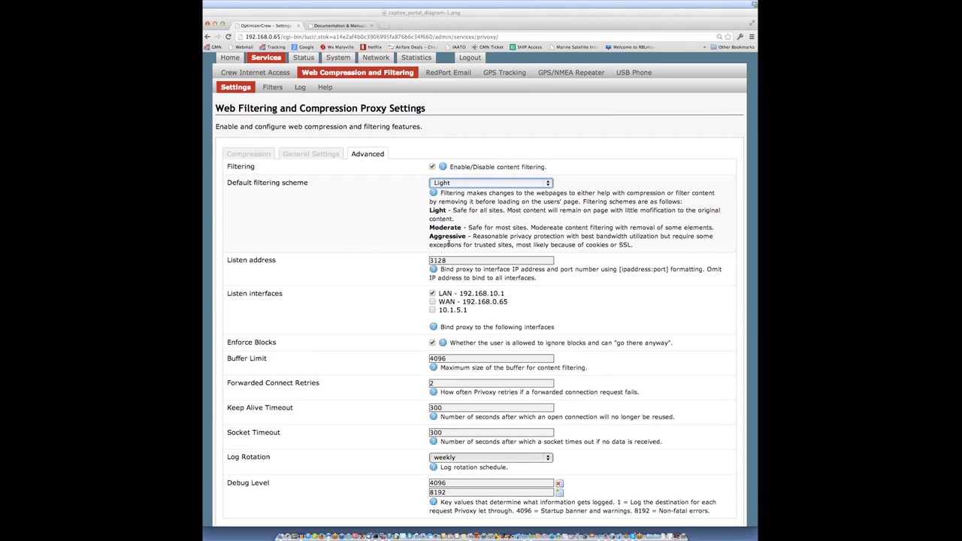
double_click(449, 236)
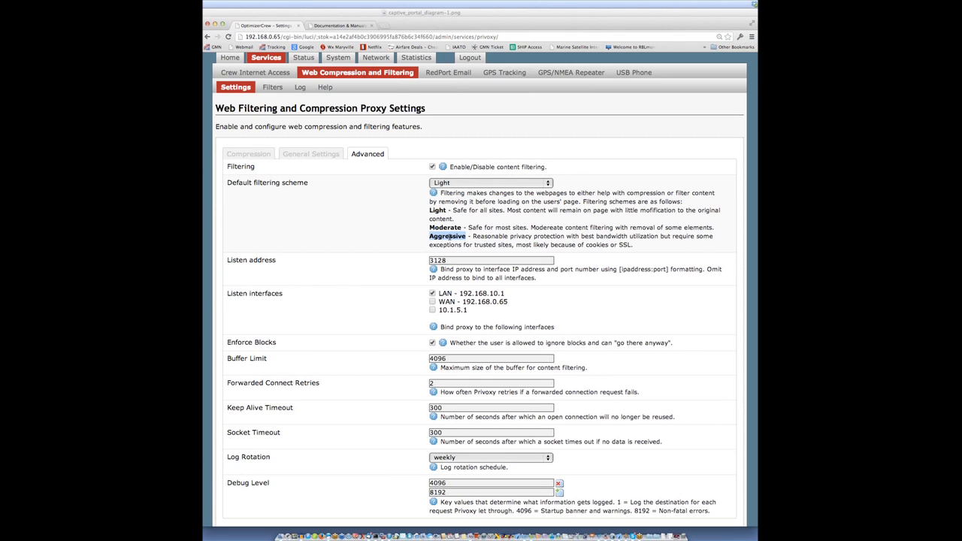
double_click(442, 211)
scroll(516, 236, "down", 2)
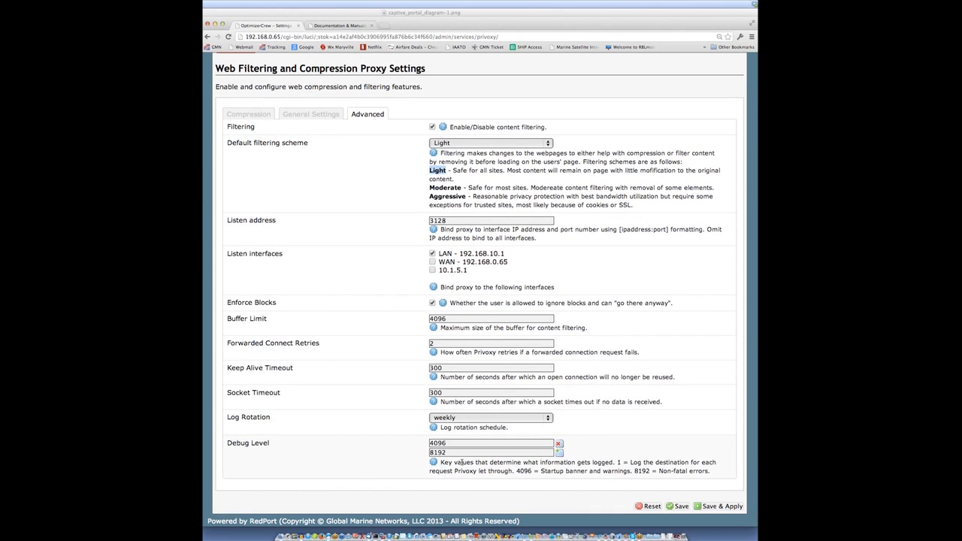
left_click_drag(617, 461, 641, 463)
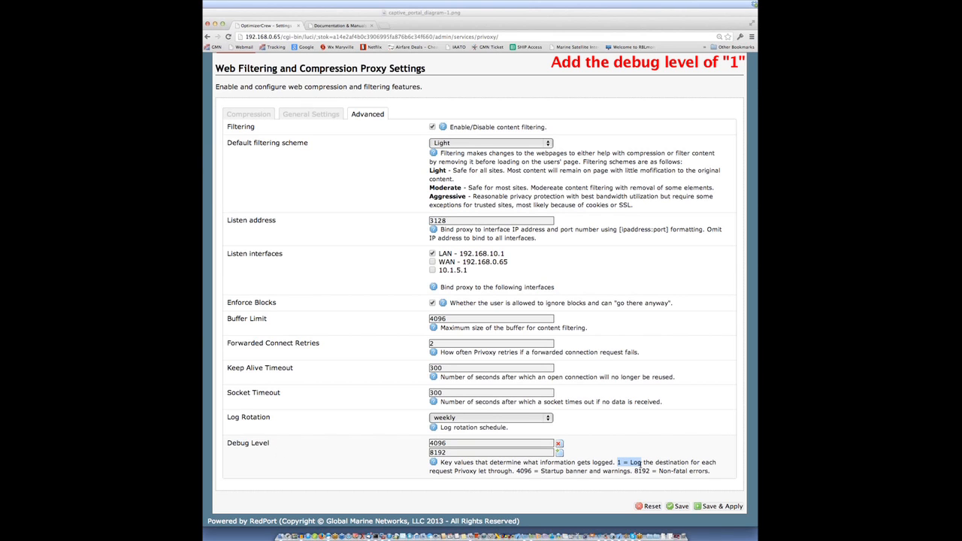
scroll(640, 467, "up", 3)
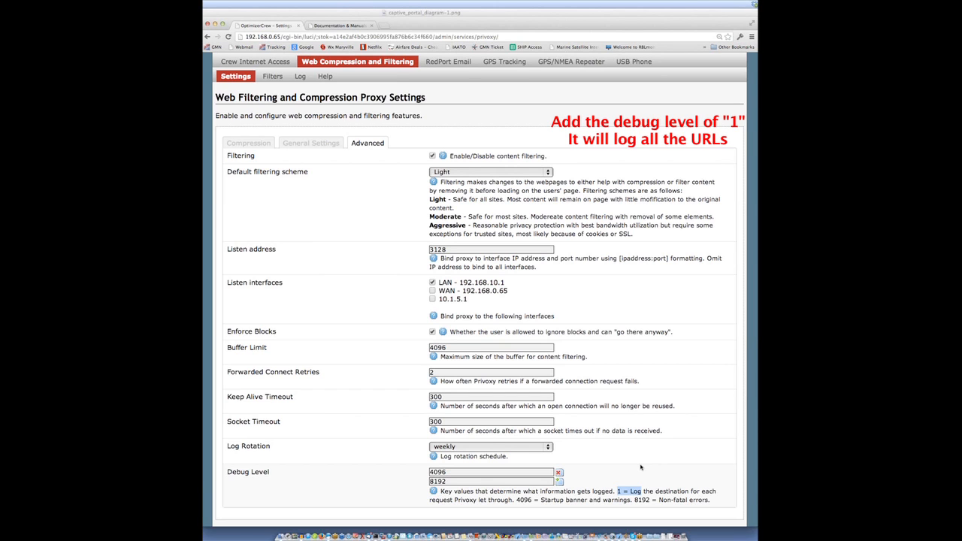
scroll(614, 220, "up", 1)
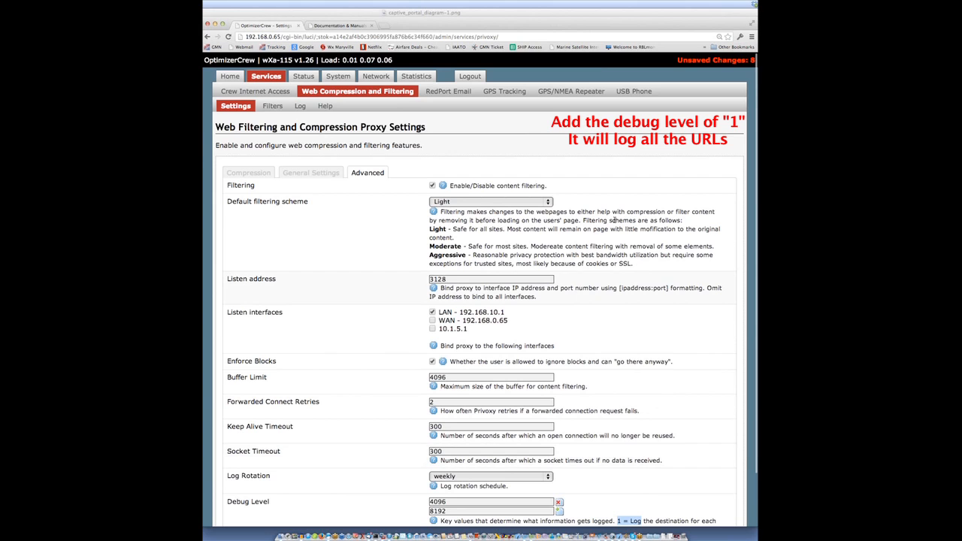
Check the web proxy log entries, then view the empty fragile, blocked and allowed site lists
left_click(301, 109)
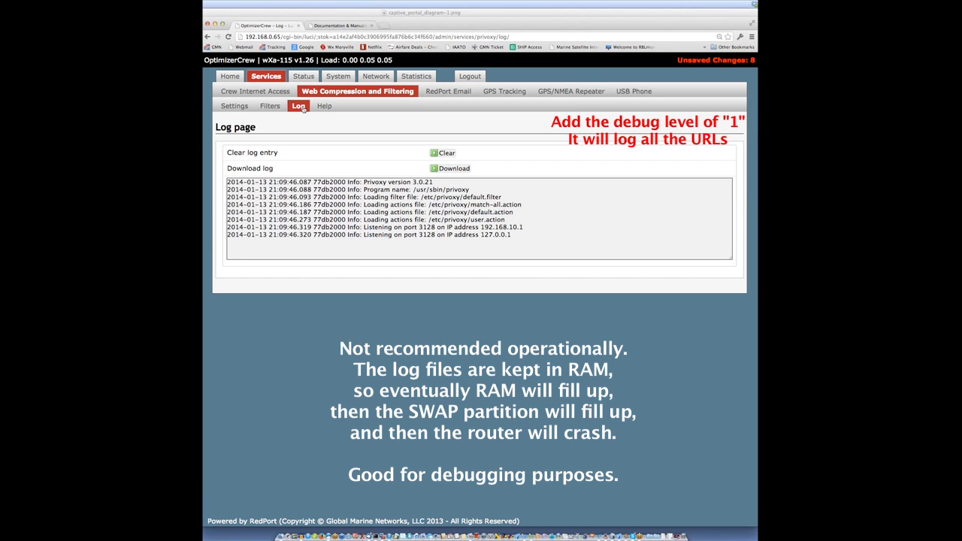
left_click(269, 106)
scroll(305, 186, "down", 1)
scroll(306, 186, "down", 1)
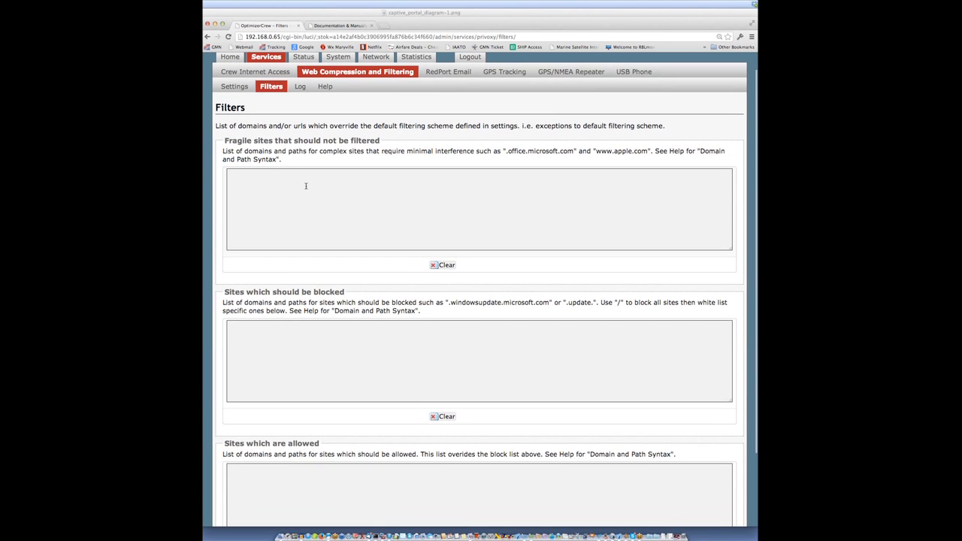
scroll(305, 185, "down", 2)
scroll(306, 186, "up", 2)
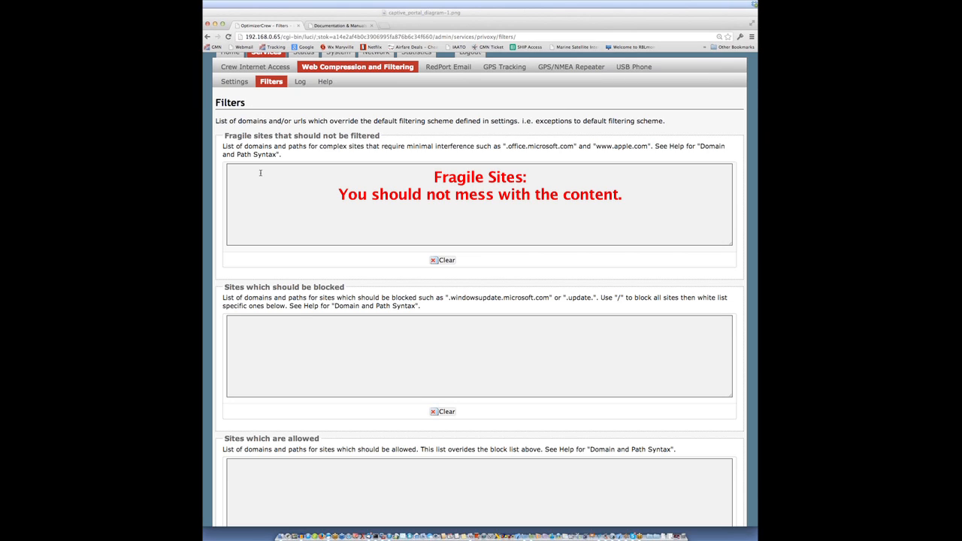
scroll(260, 173, "down", 1)
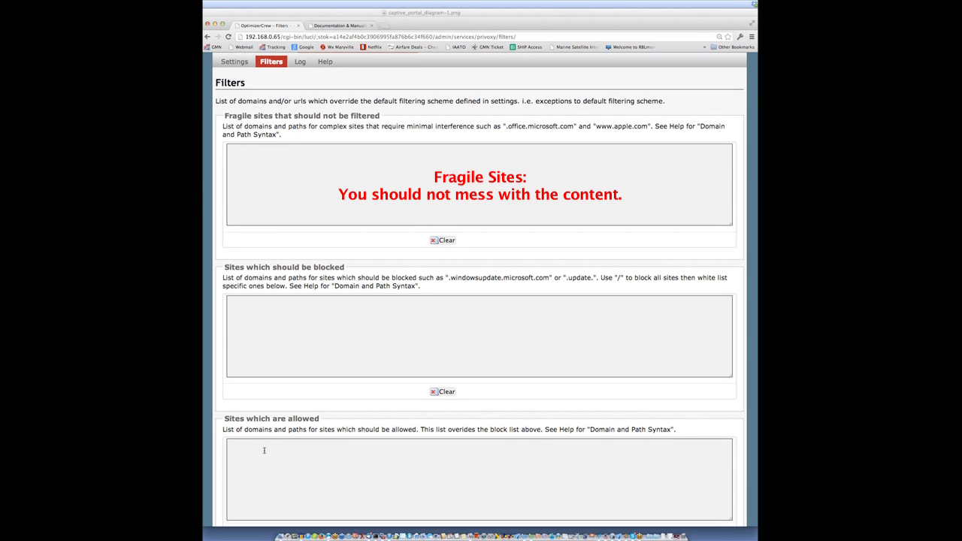
scroll(317, 296, "up", 2)
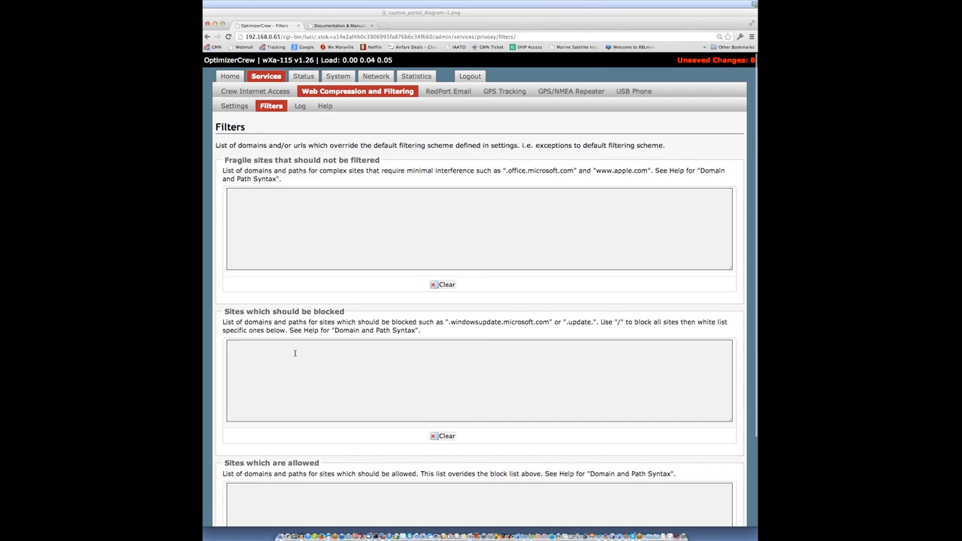
left_click(294, 351)
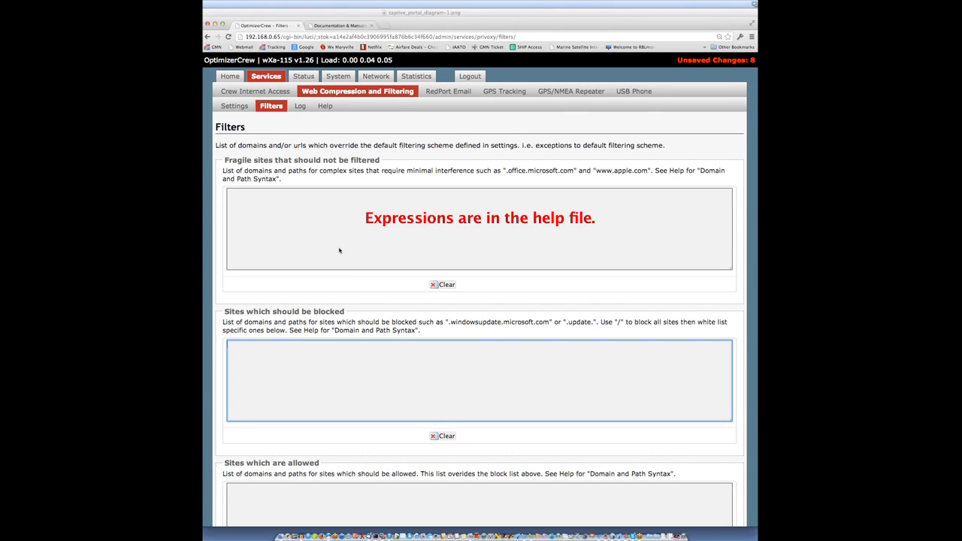
Open the proxy Help and mark the Pattern Syntax and On Domains and Paths headings
left_click(325, 106)
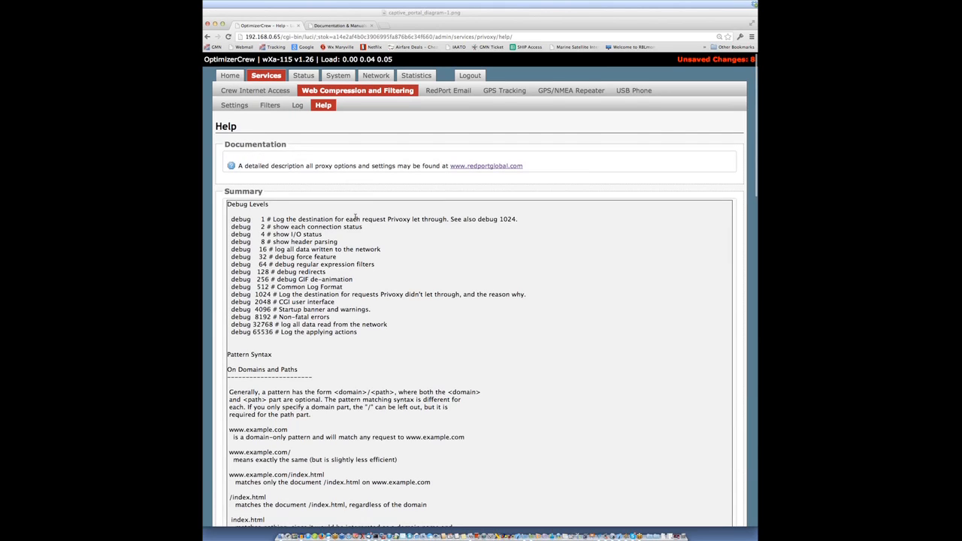
scroll(323, 214, "down", 1)
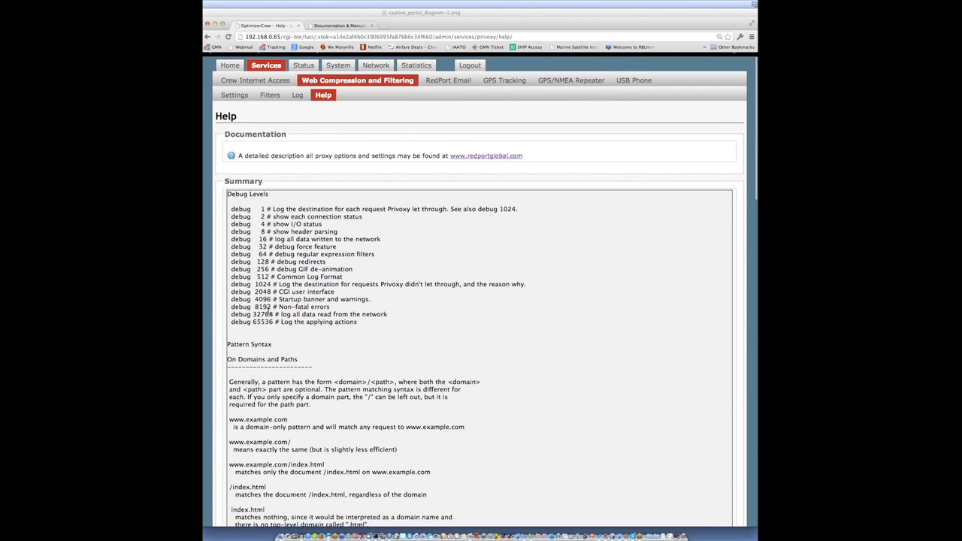
scroll(268, 308, "down", 3)
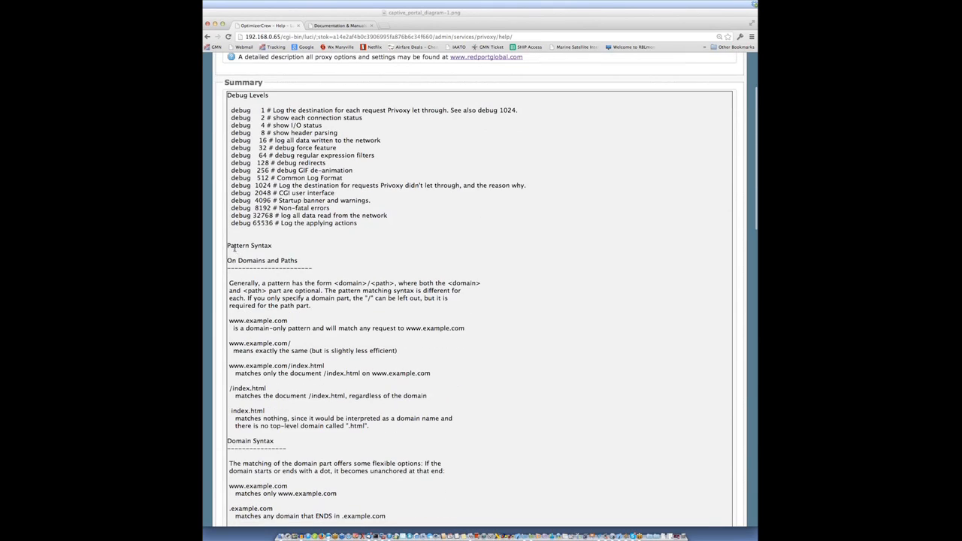
left_click_drag(227, 245, 278, 246)
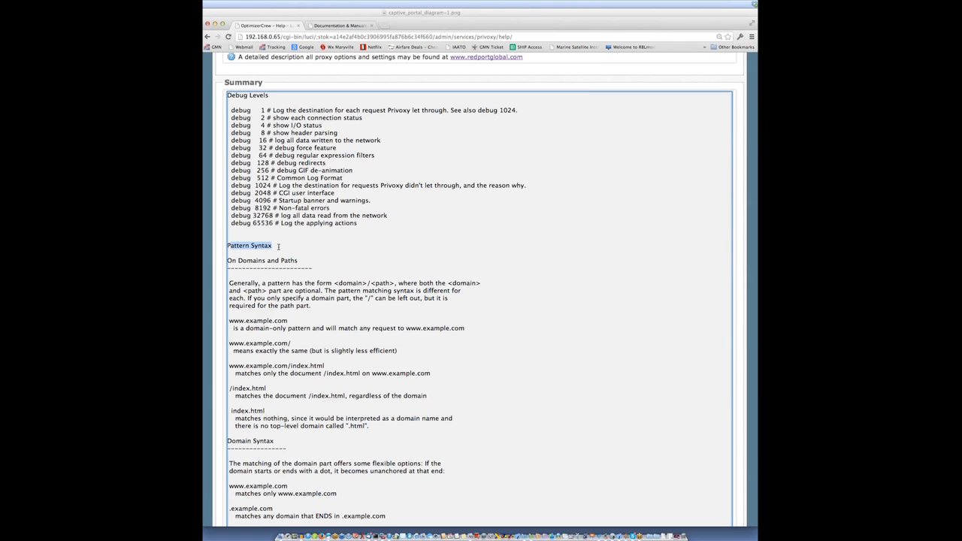
scroll(278, 247, "down", 2)
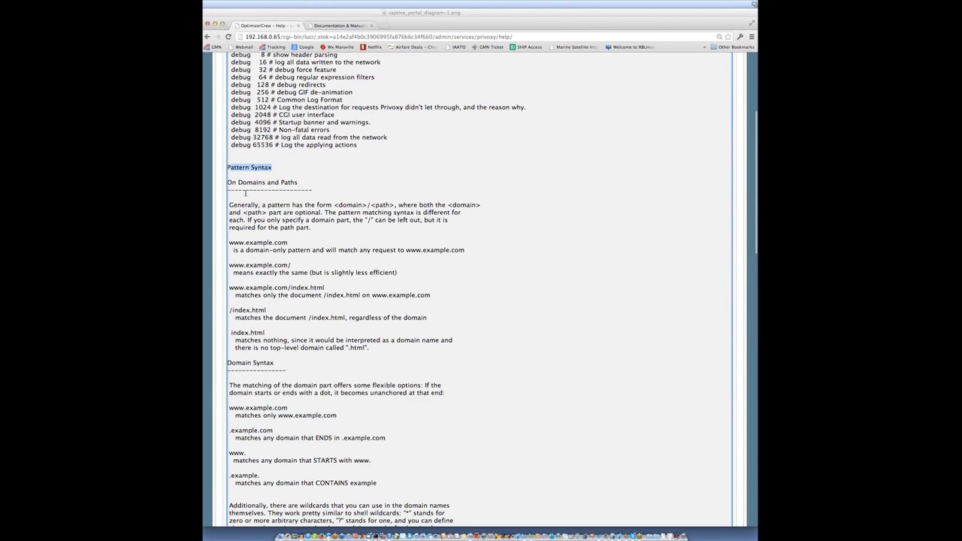
left_click_drag(228, 182, 305, 185)
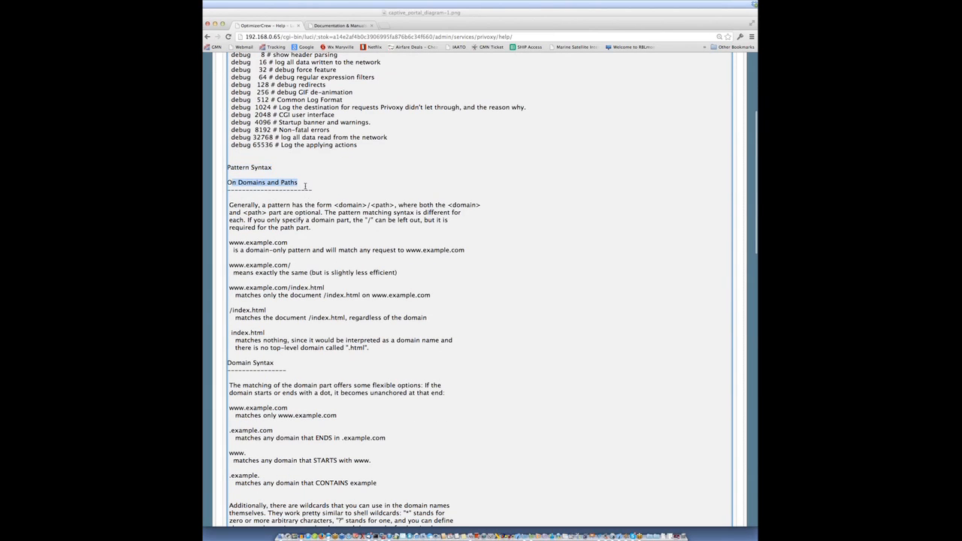
scroll(262, 208, "down", 4)
double_click(242, 217)
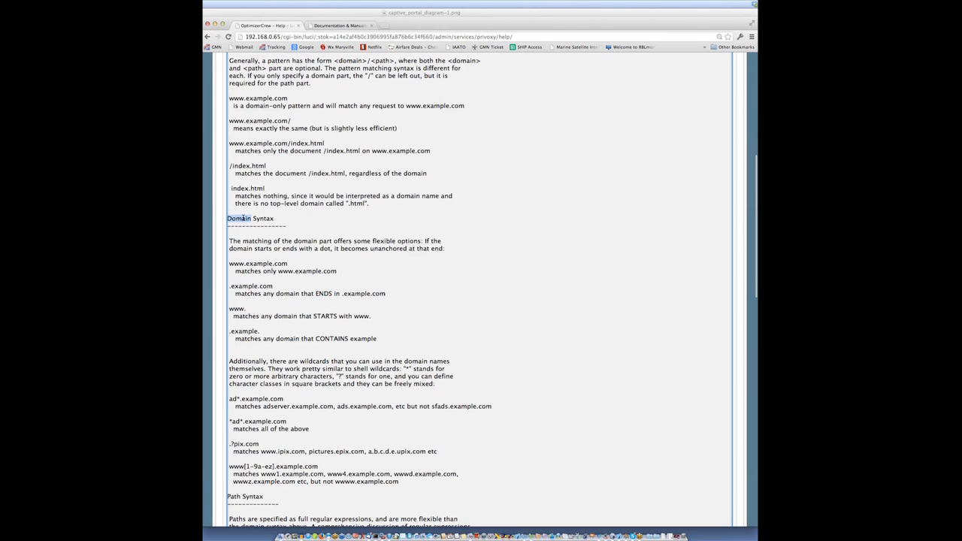
scroll(289, 173, "down", 3)
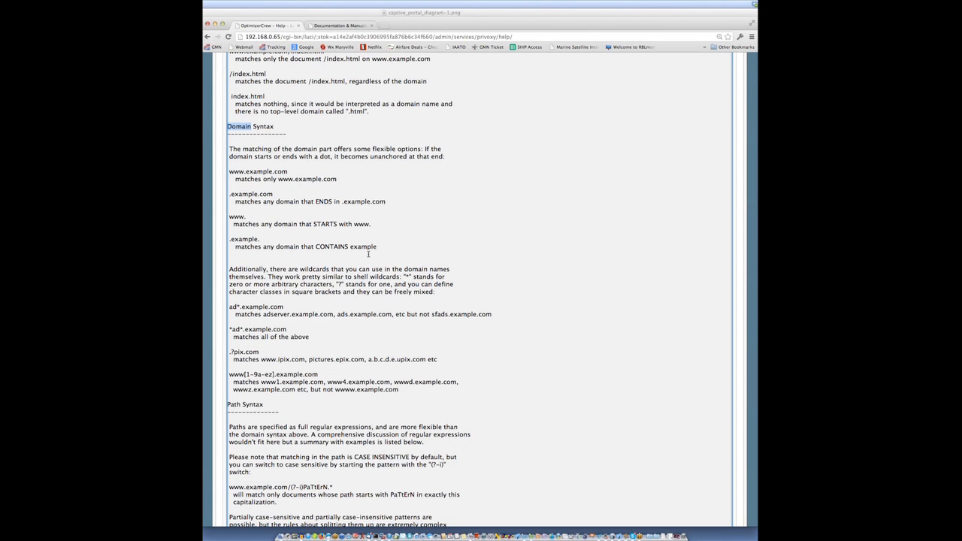
scroll(368, 254, "down", 2)
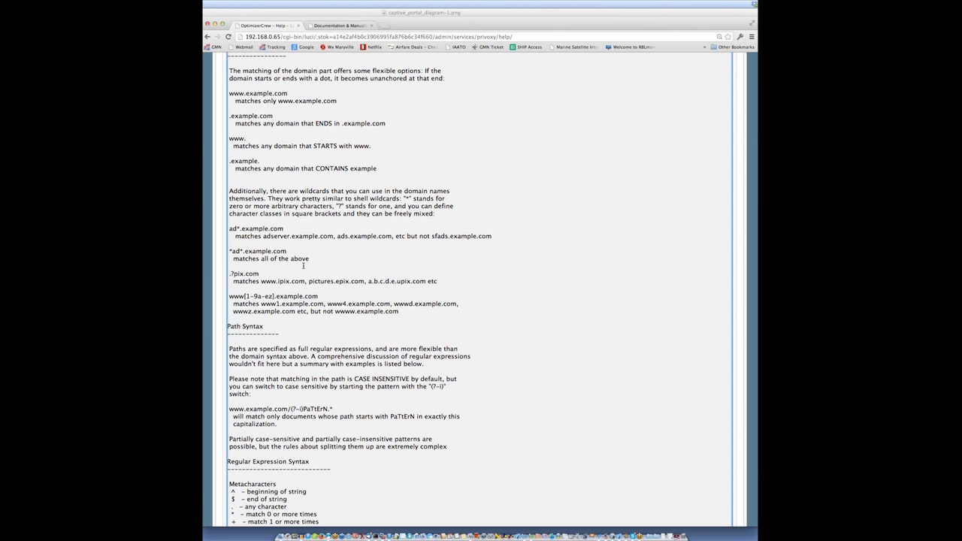
scroll(303, 265, "down", 5)
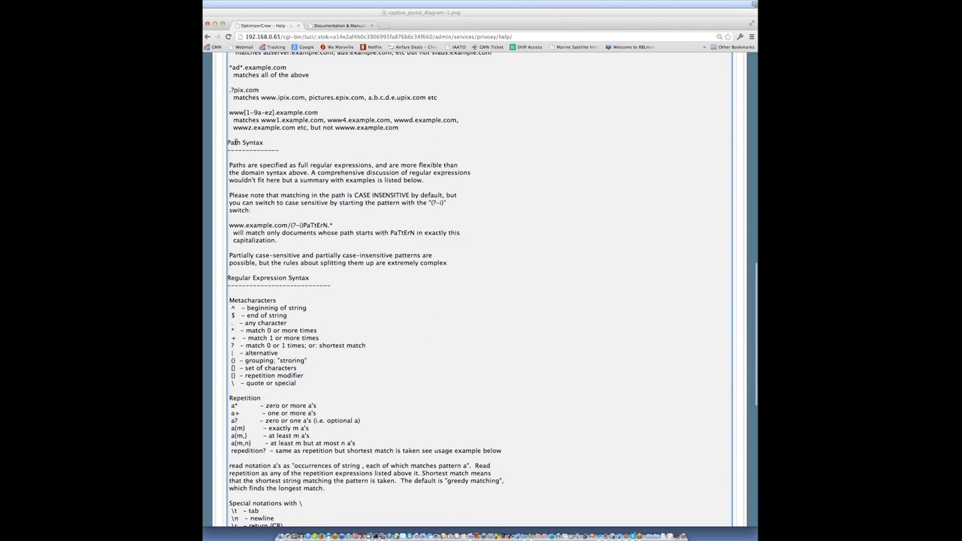
scroll(284, 223, "up", 1)
scroll(285, 225, "down", 2)
scroll(290, 229, "up", 1)
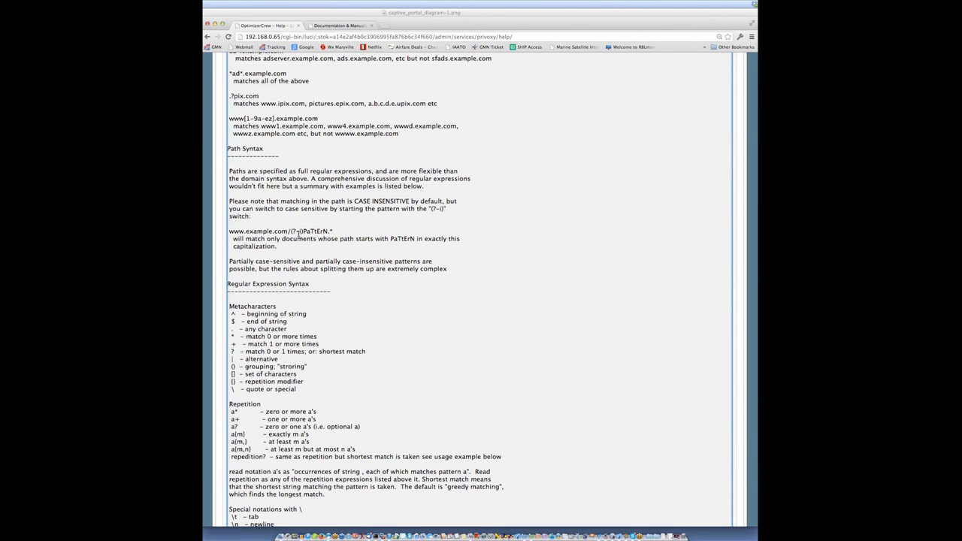
scroll(299, 235, "down", 10)
scroll(299, 235, "up", 20)
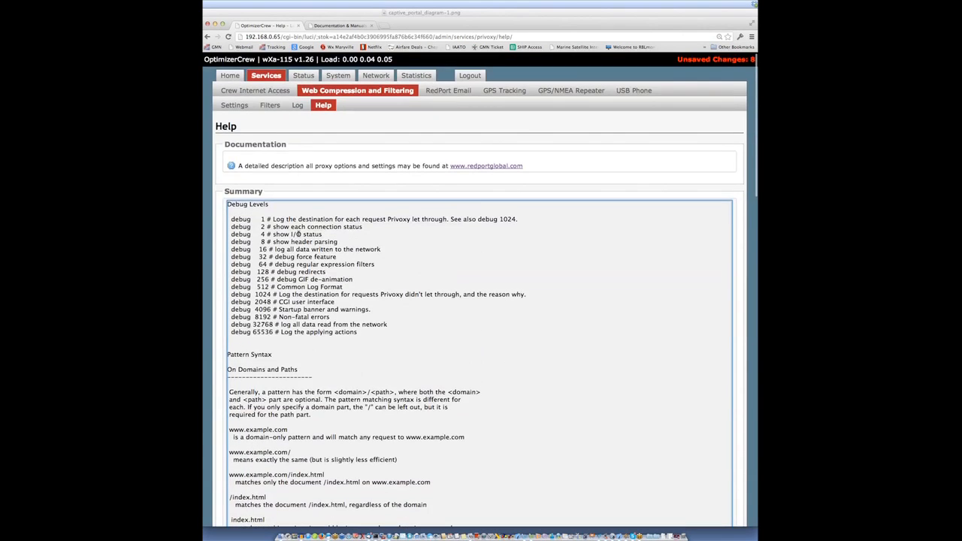
scroll(299, 235, "down", 15)
scroll(299, 235, "up", 11)
scroll(299, 235, "down", 16)
scroll(299, 235, "up", 13)
scroll(298, 235, "up", 8)
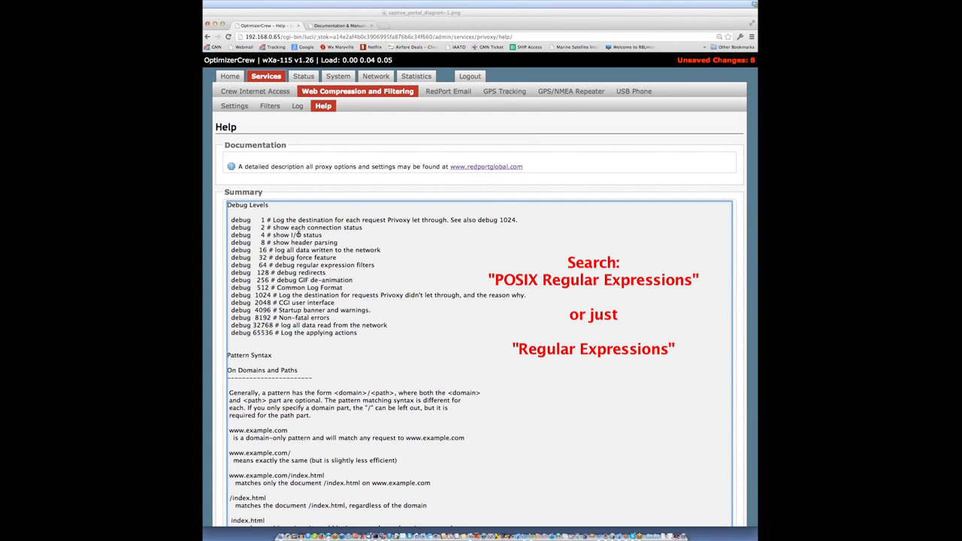
scroll(299, 331, "down", 3)
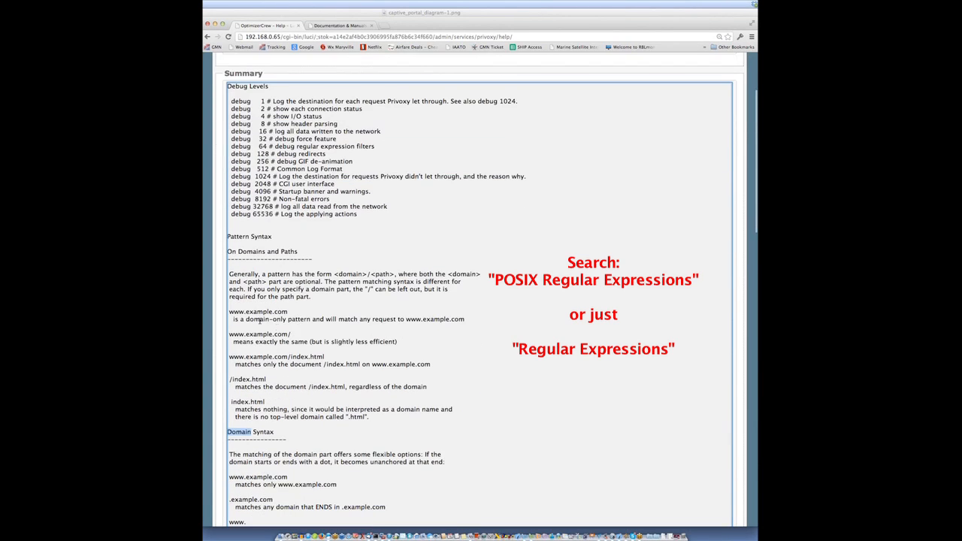
double_click(257, 310)
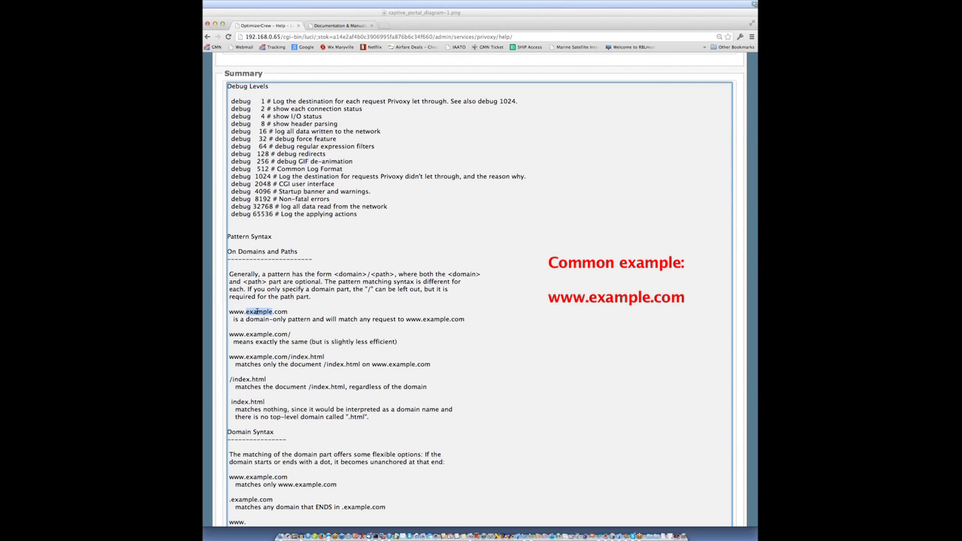
scroll(257, 310, "down", 4)
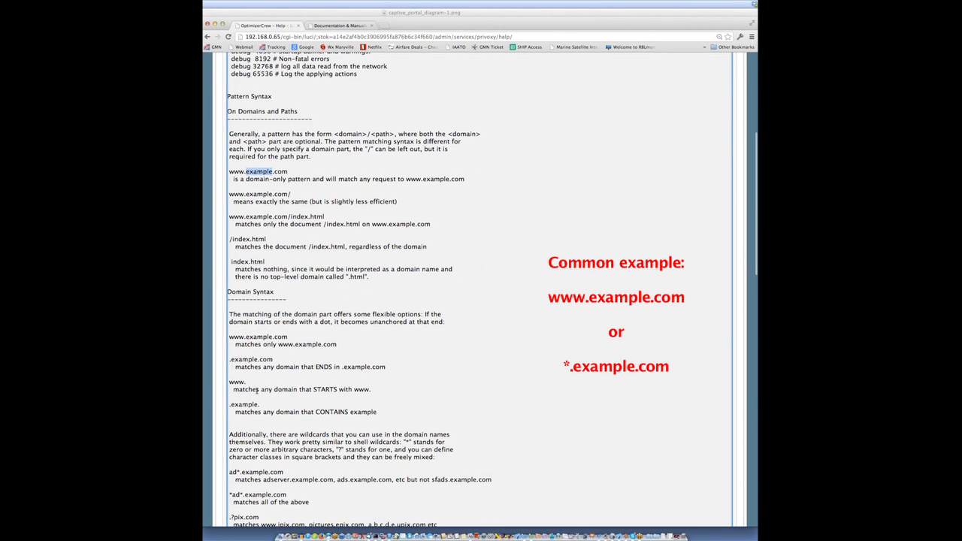
scroll(257, 390, "up", 7)
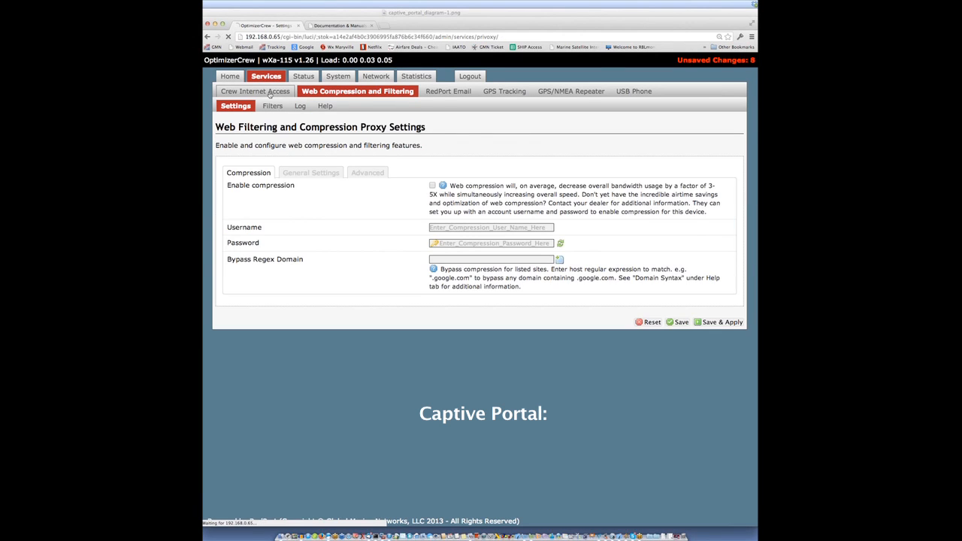
Check the captive portal's Allowed Hosts list, then return to Web Compression and Filtering settings
left_click(269, 93)
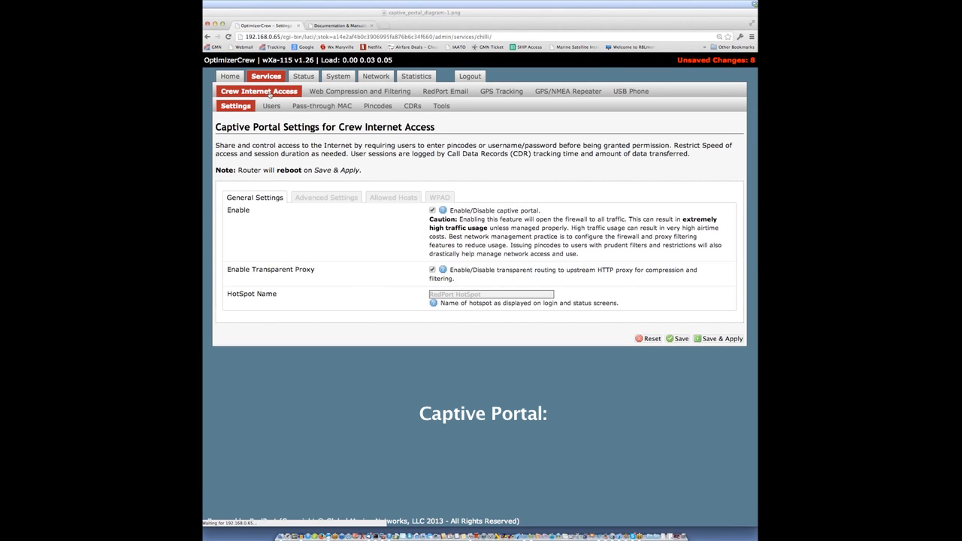
left_click(393, 197)
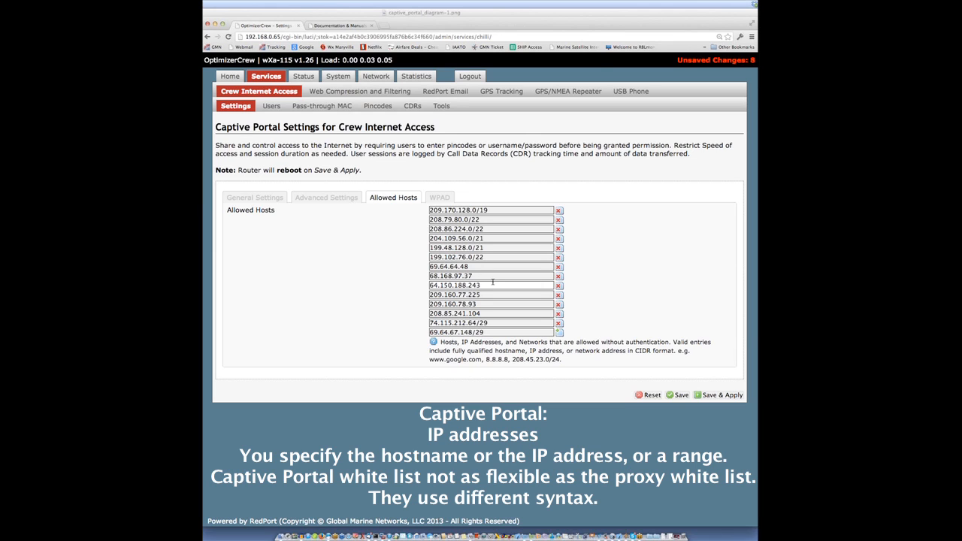
left_click(359, 91)
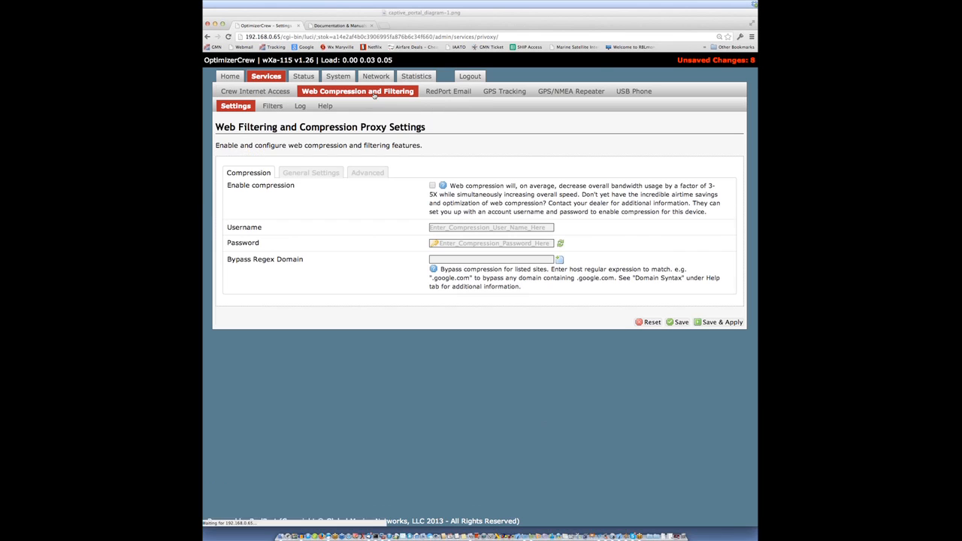
Open the RedPort Email general settings page under Services
left_click(444, 91)
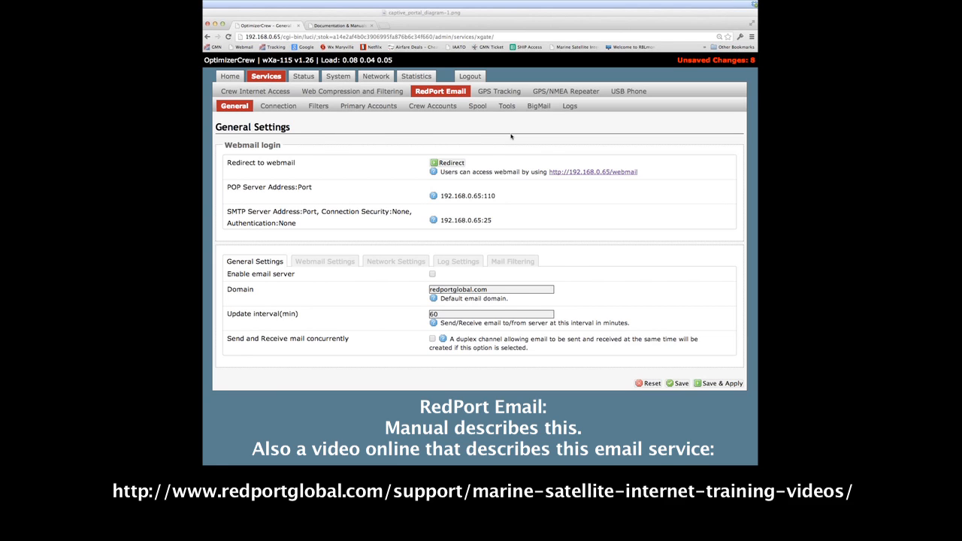
Open the GPS Tracking parameters page under Services
left_click(499, 91)
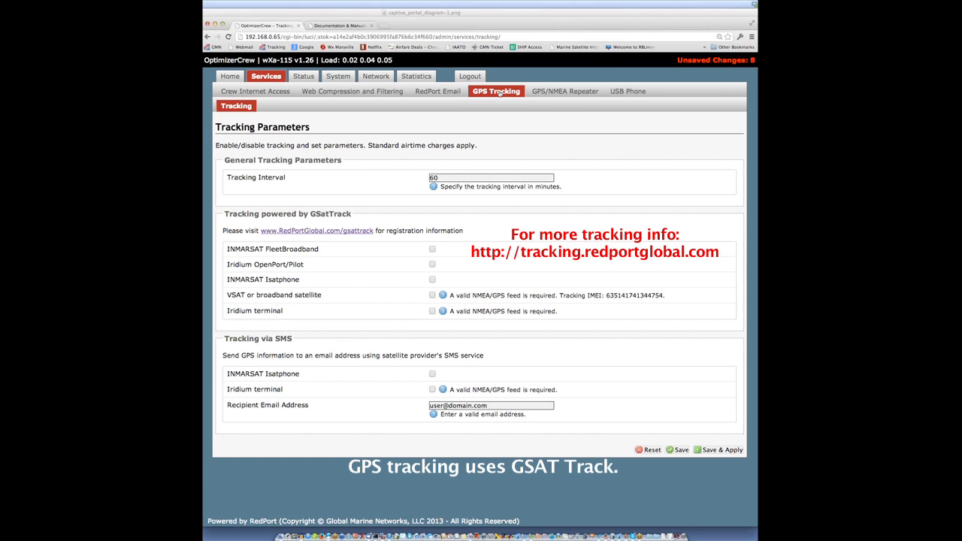
Keep the 60-minute tracking interval, enable GSatTrack over INMARSAT FleetBroadband, then open GPS/NMEA Repeater settings
double_click(330, 214)
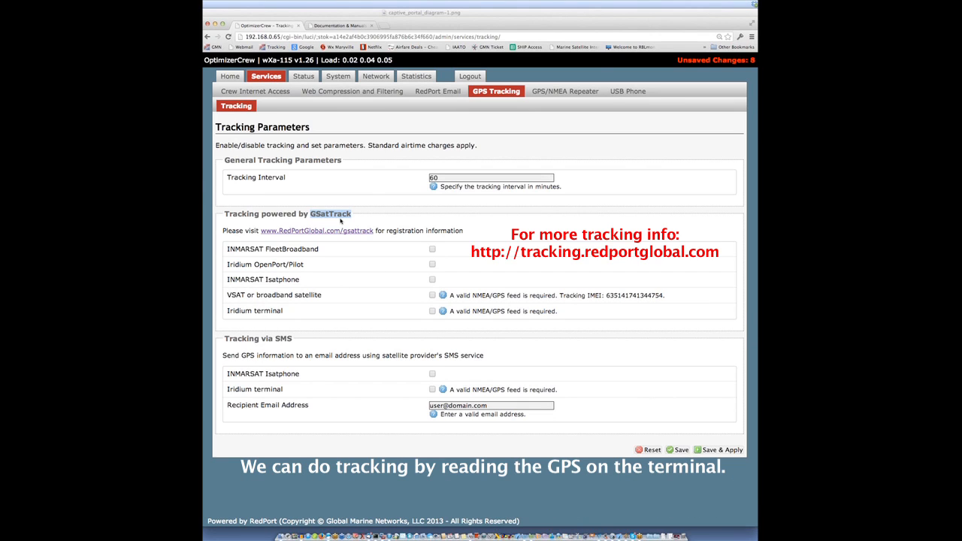
double_click(446, 178)
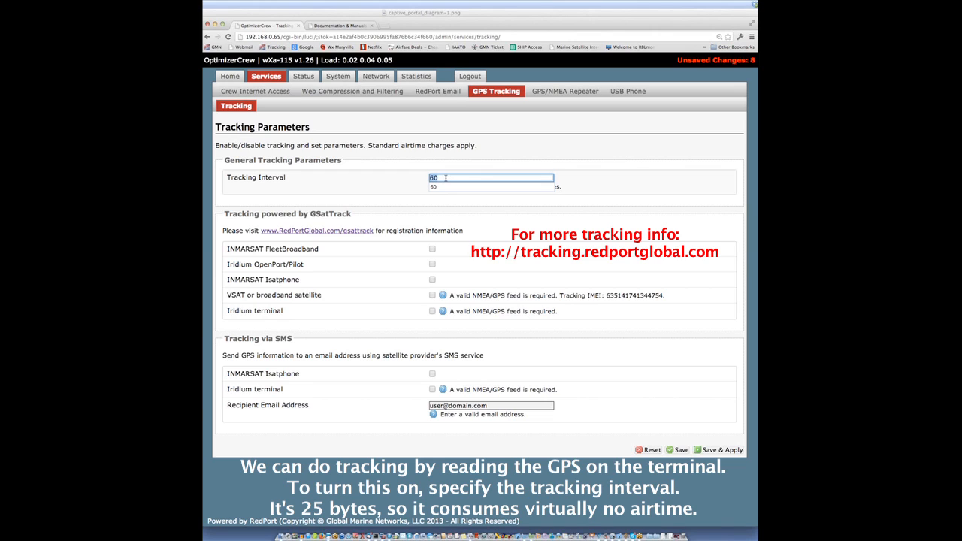
key("Escape")
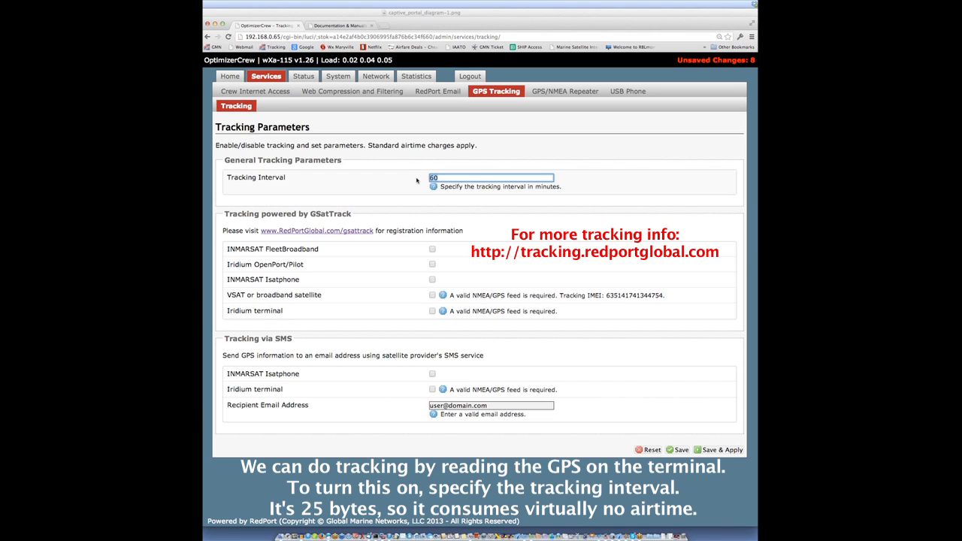
left_click(431, 249)
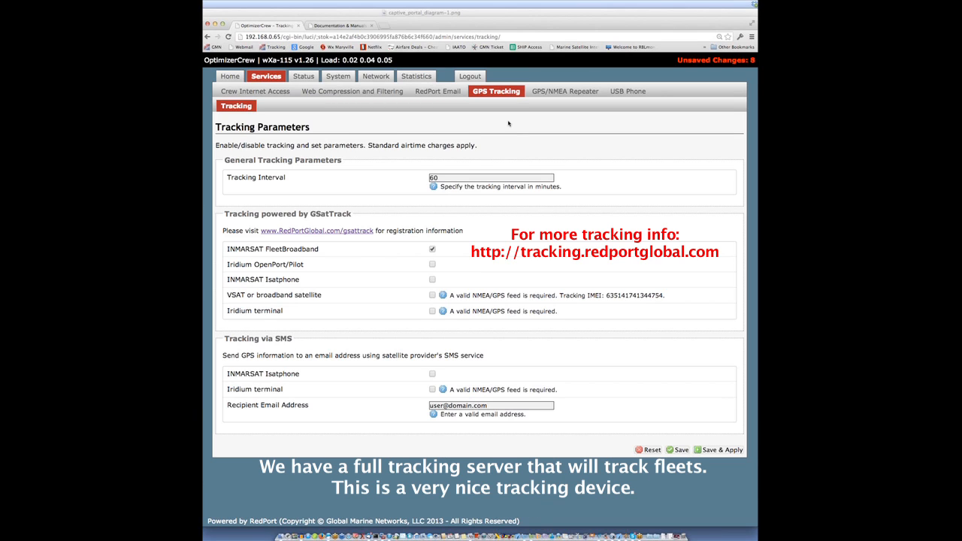
left_click(556, 93)
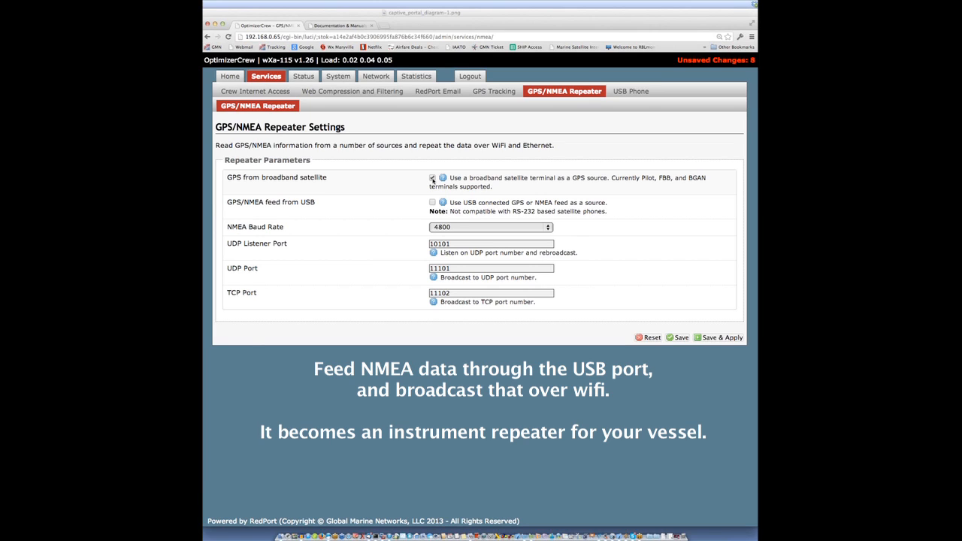
Untick 'GPS from broadband satellite' for the NMEA repeater, then open USB Phone modem settings
left_click(433, 180)
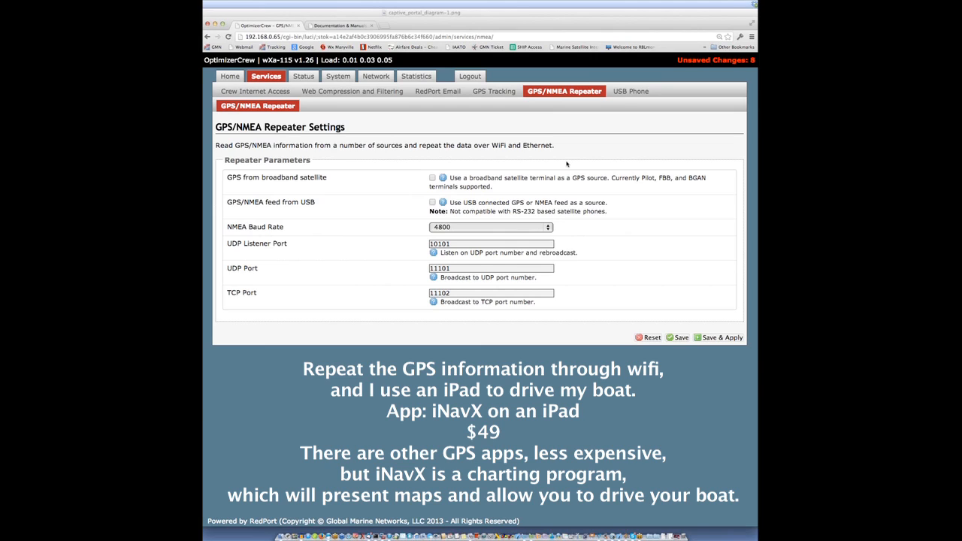
left_click(631, 93)
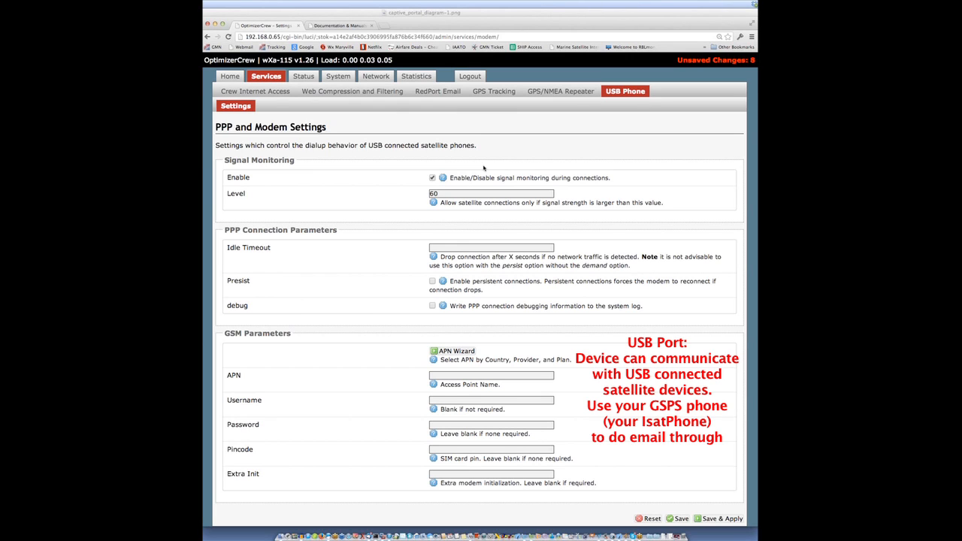
Scroll through the USB Phone PPP and Modem Settings page
scroll(255, 351, "down", 1)
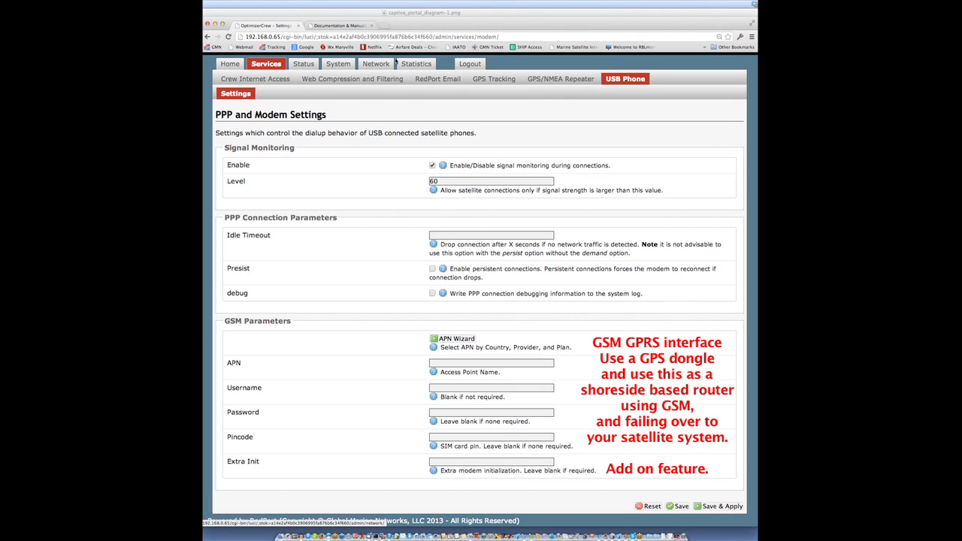
Review the router's Status overview page from top to bottom
left_click(308, 65)
scroll(414, 198, "down", 8)
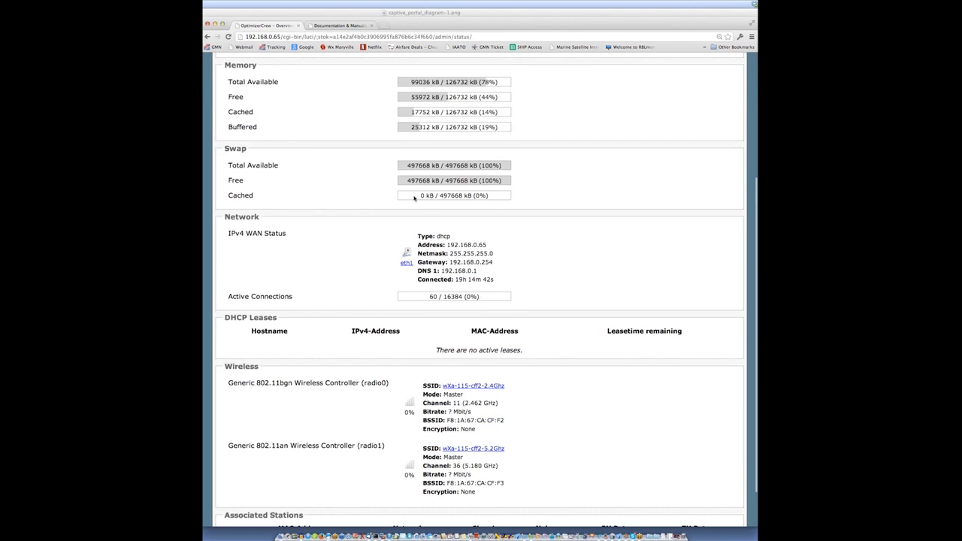
scroll(413, 197, "up", 5)
scroll(414, 198, "up", 2)
scroll(560, 365, "down", 6)
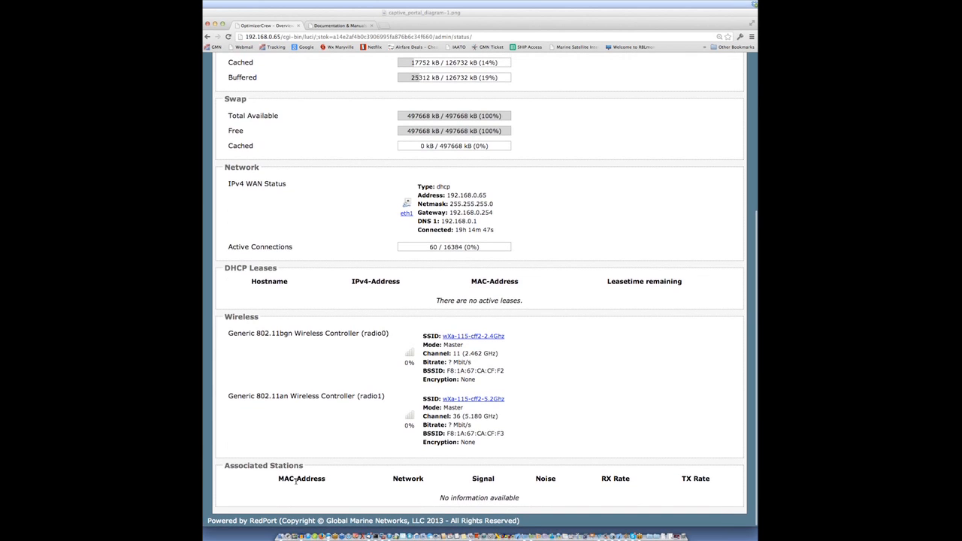
scroll(529, 412, "up", 5)
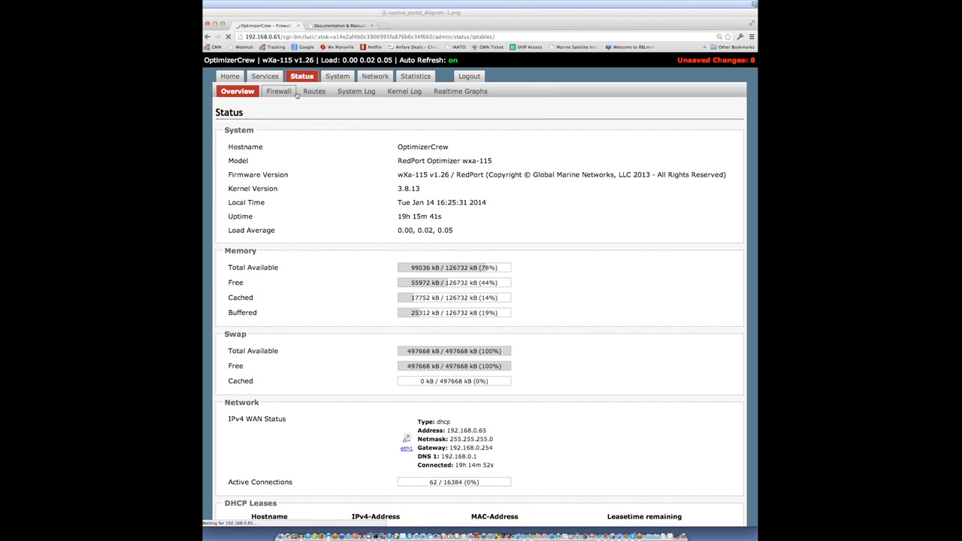
View the firewall chains and System Log, then the Realtime Traffic graphs per interface
left_click(279, 93)
left_click(360, 94)
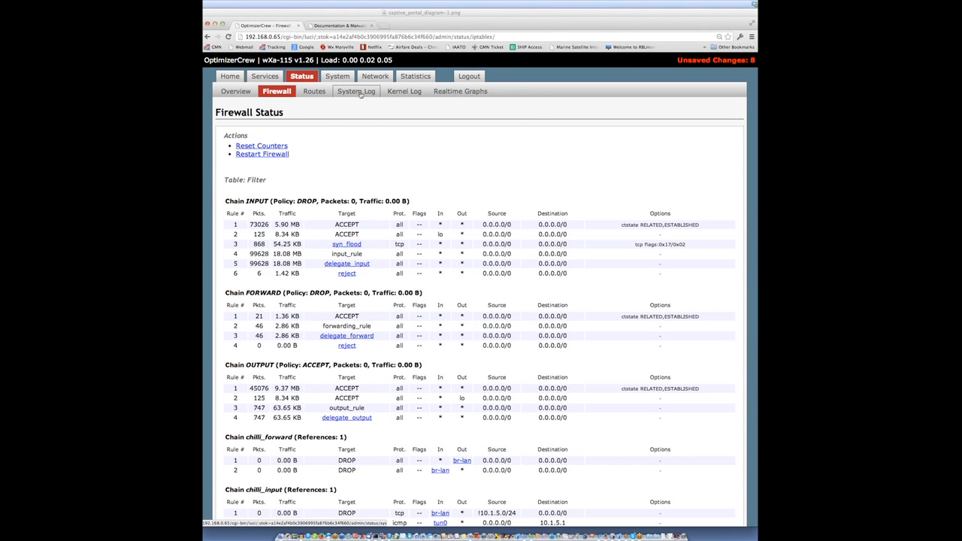
scroll(481, 300, "down", 15)
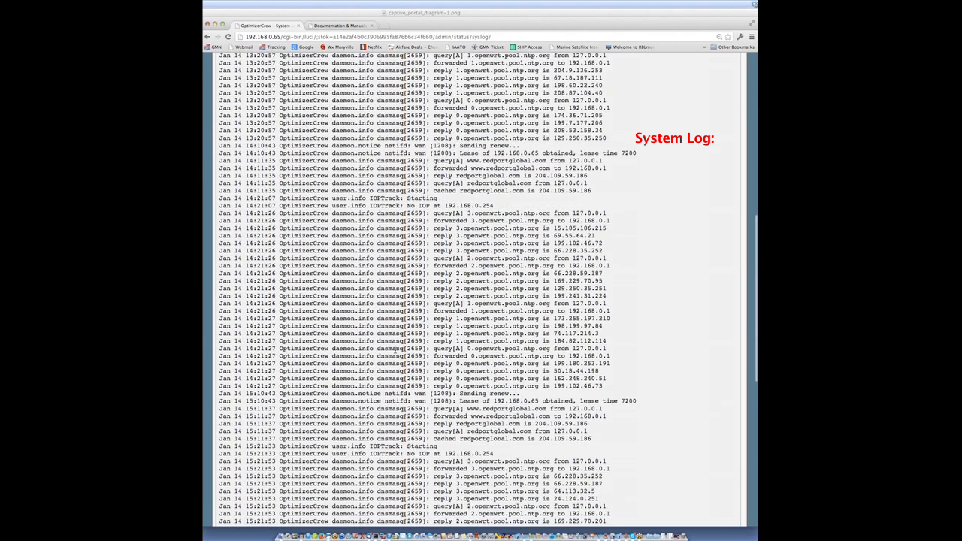
scroll(449, 377, "up", 15)
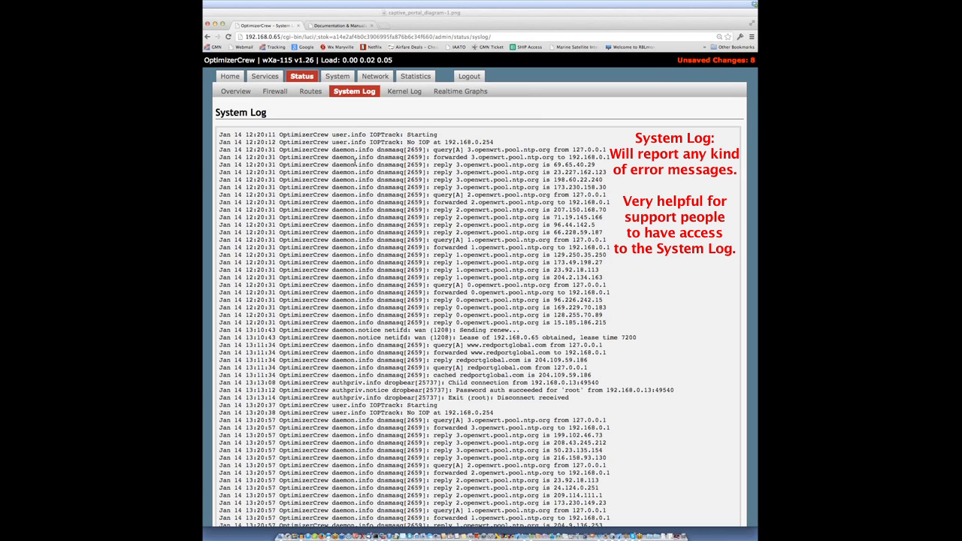
left_click(463, 93)
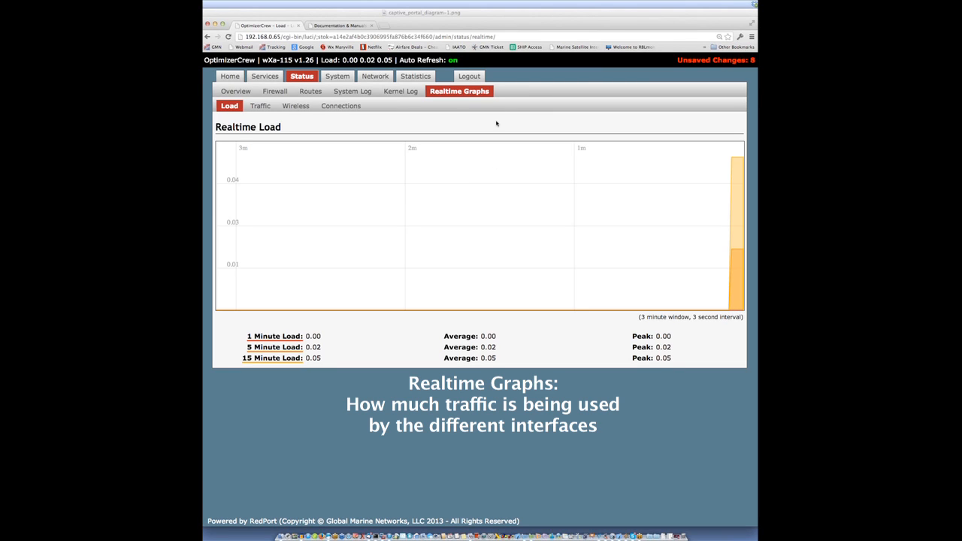
left_click(260, 106)
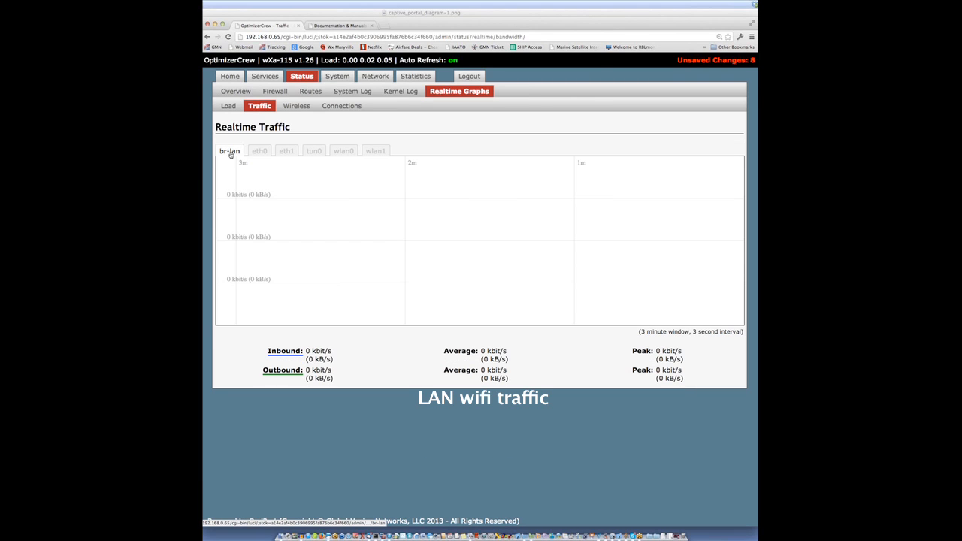
Show realtime traffic for the eth1 WAN interface, then open System Settings
left_click(286, 153)
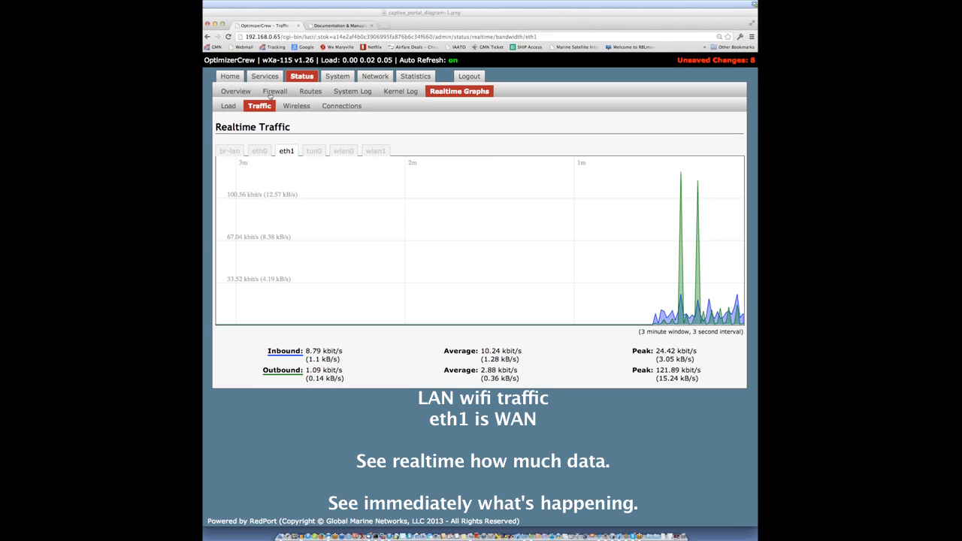
left_click(337, 77)
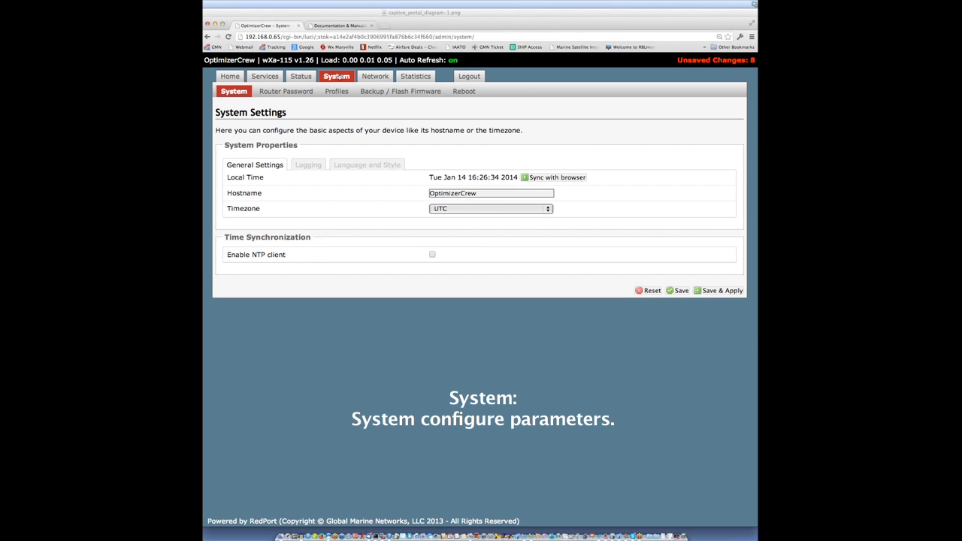
Check the timezone list keeping UTC, view Router Password, and add a blank profile entry
left_click(547, 211)
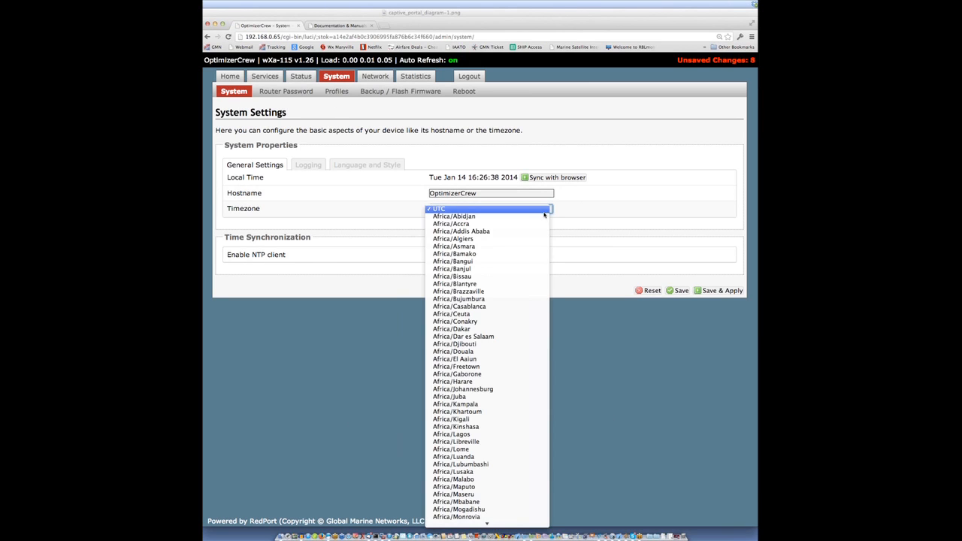
left_click(660, 149)
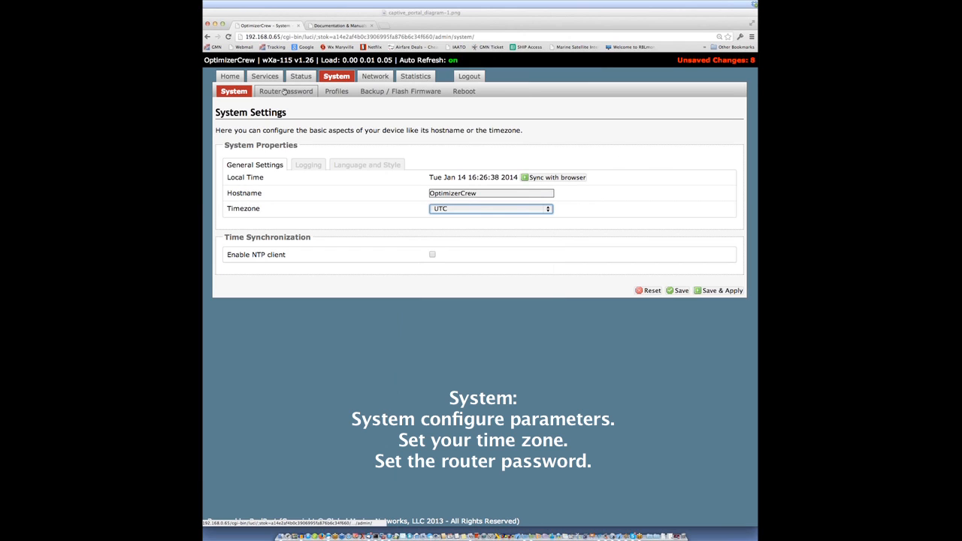
left_click(285, 91)
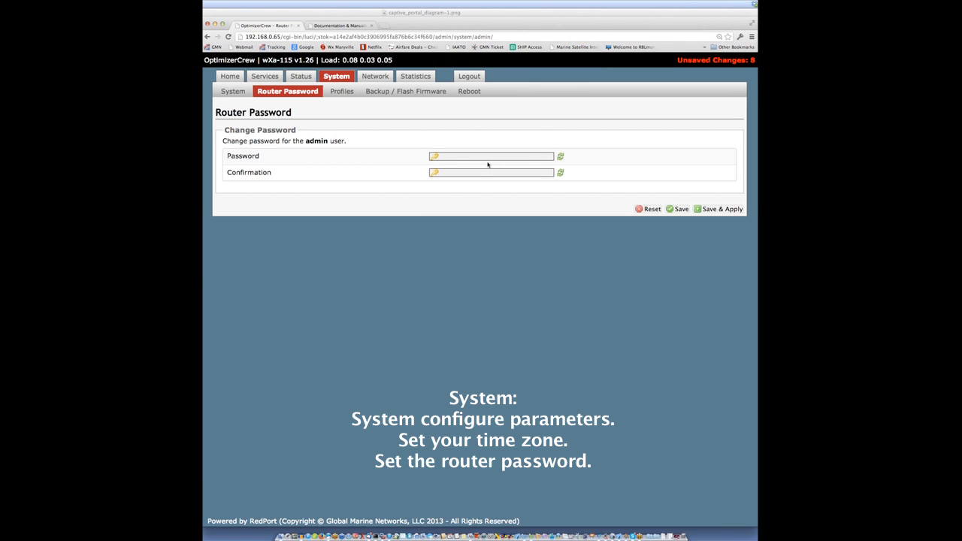
left_click(342, 91)
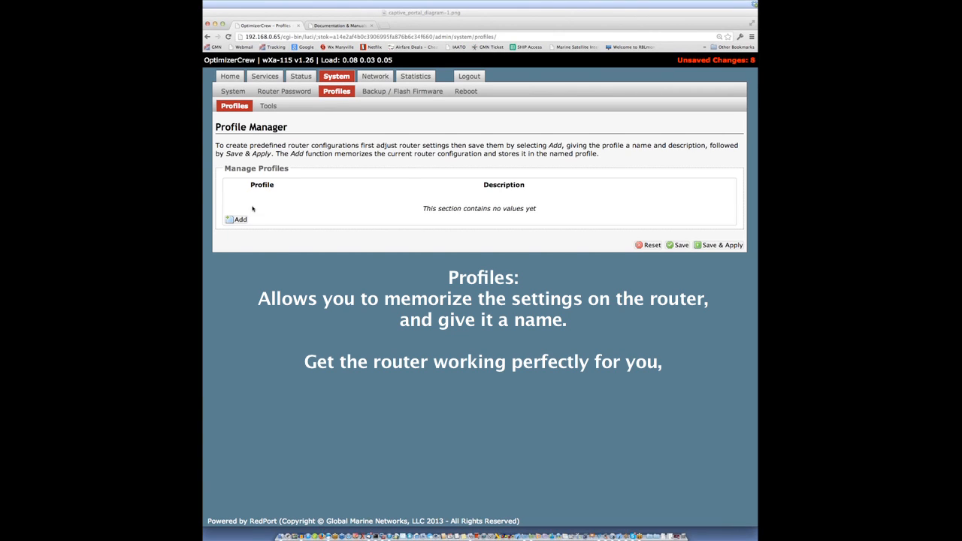
left_click(238, 220)
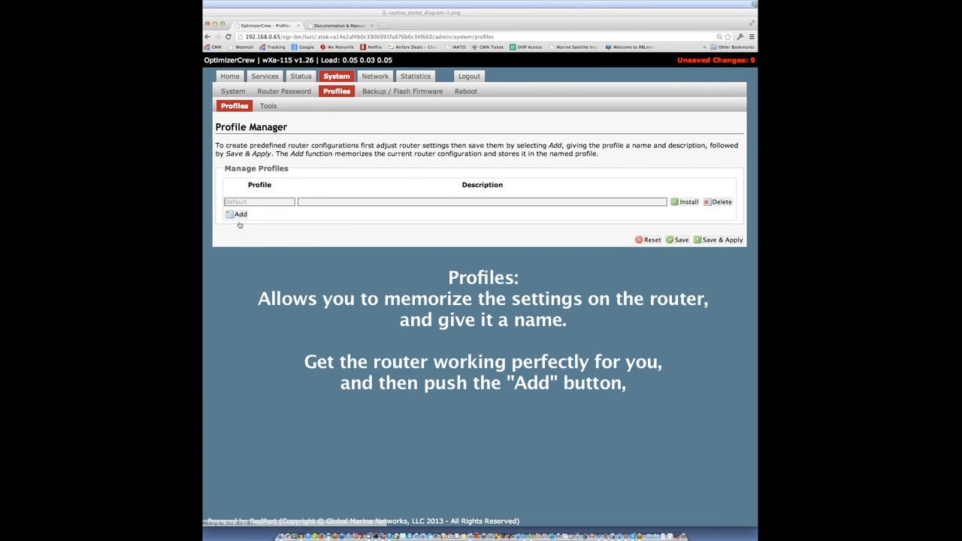
Save profile 'CaptivePortal-noproxy' with description 'captive portal on with no proxy service'
left_click(260, 203)
type("CaptivePortal")
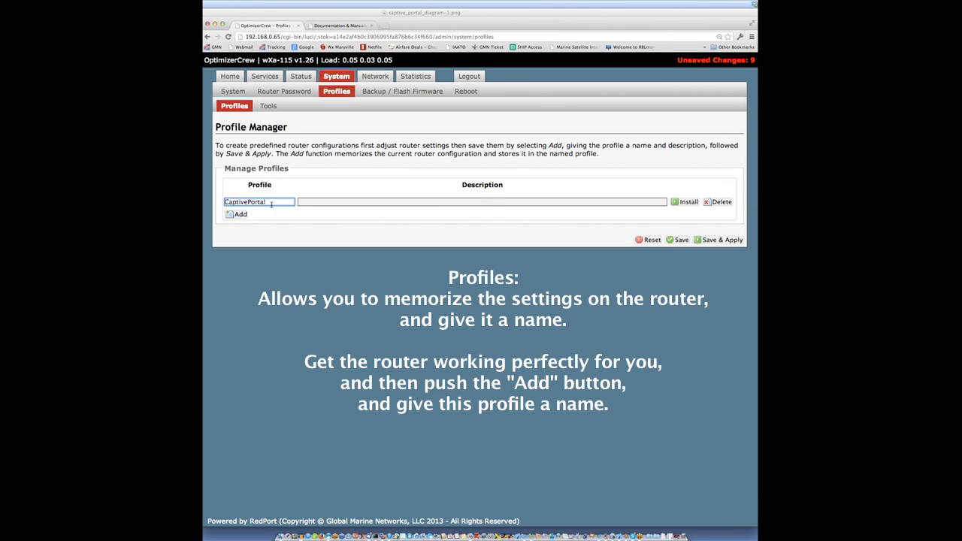
type("-noproxy")
key("Tab")
type("captive portal on with no ")
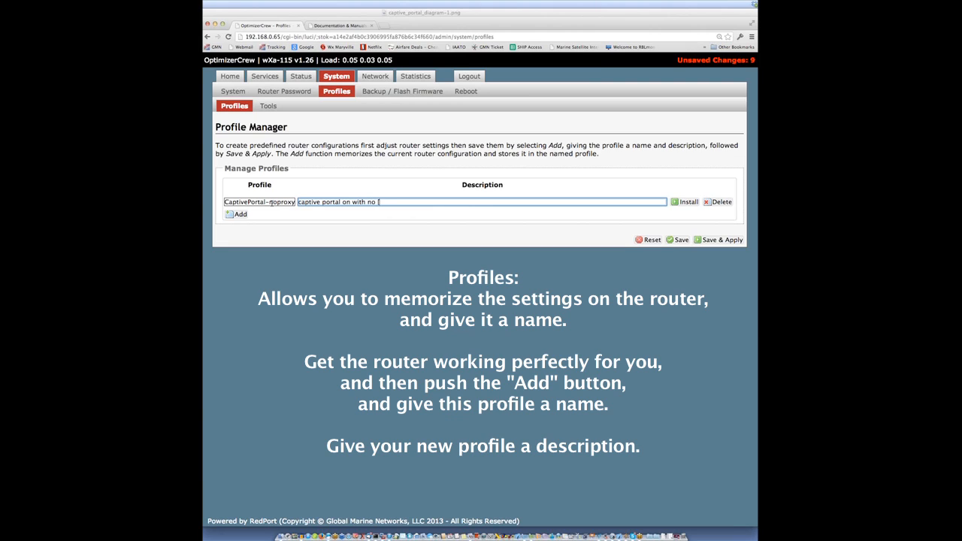
type("proxy service")
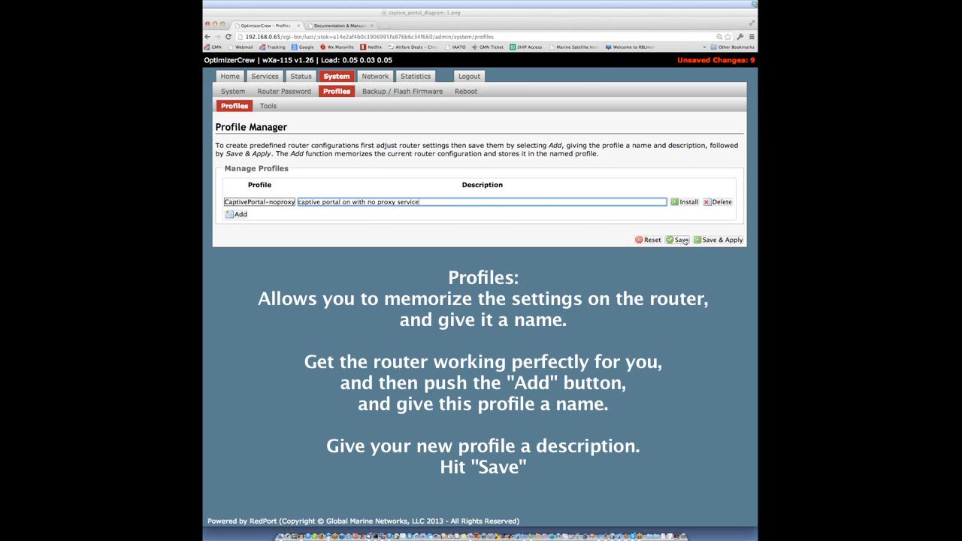
left_click(708, 240)
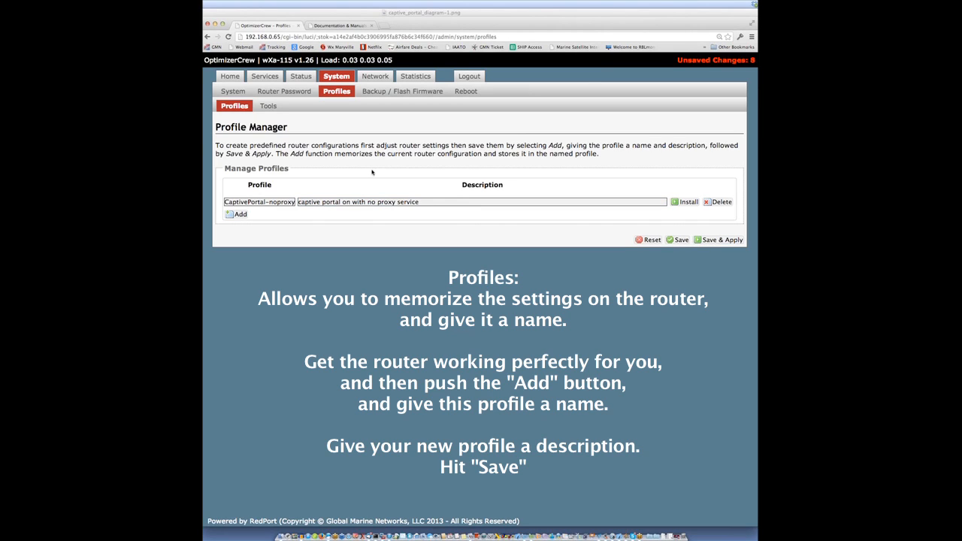
left_click(268, 105)
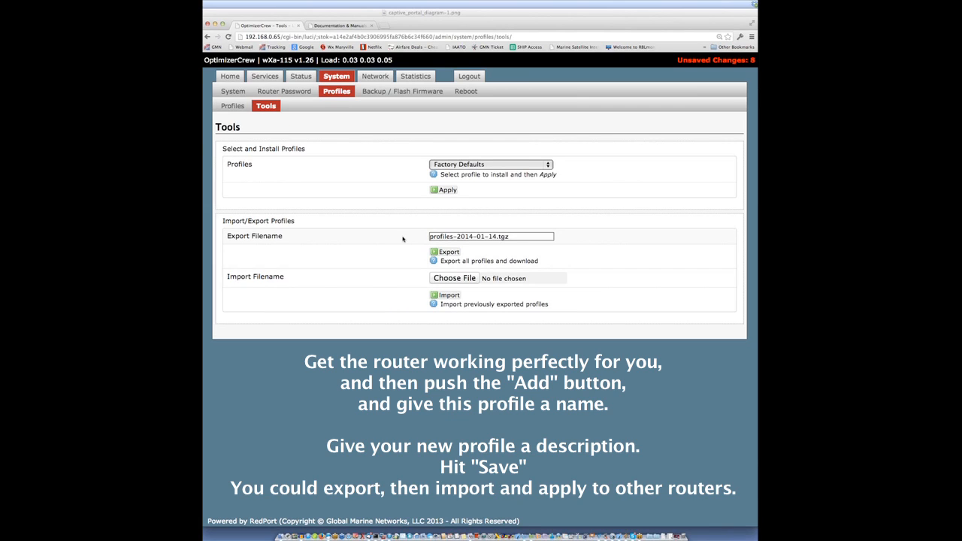
Pick CaptivePortal-noproxy in the Profiles dropdown as the profile to install
left_click(453, 165)
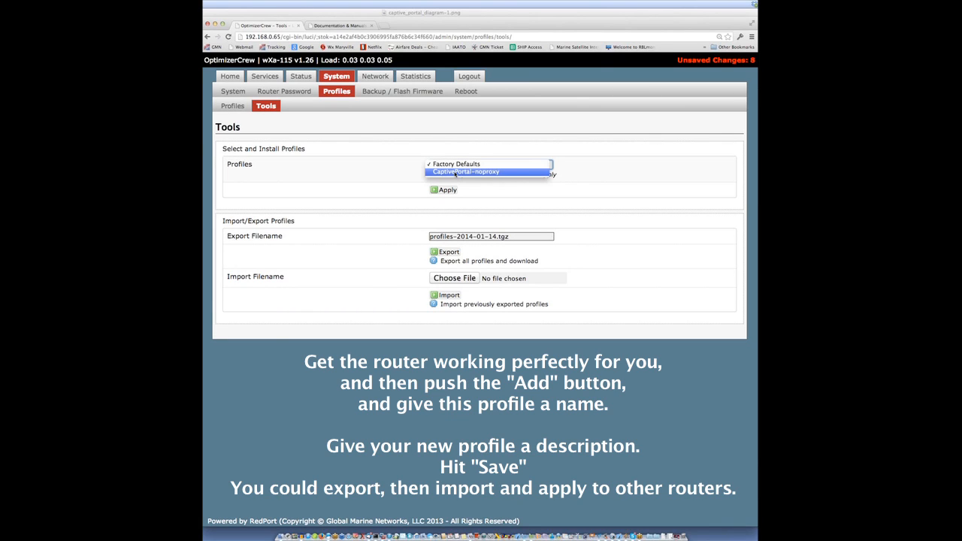
left_click(455, 172)
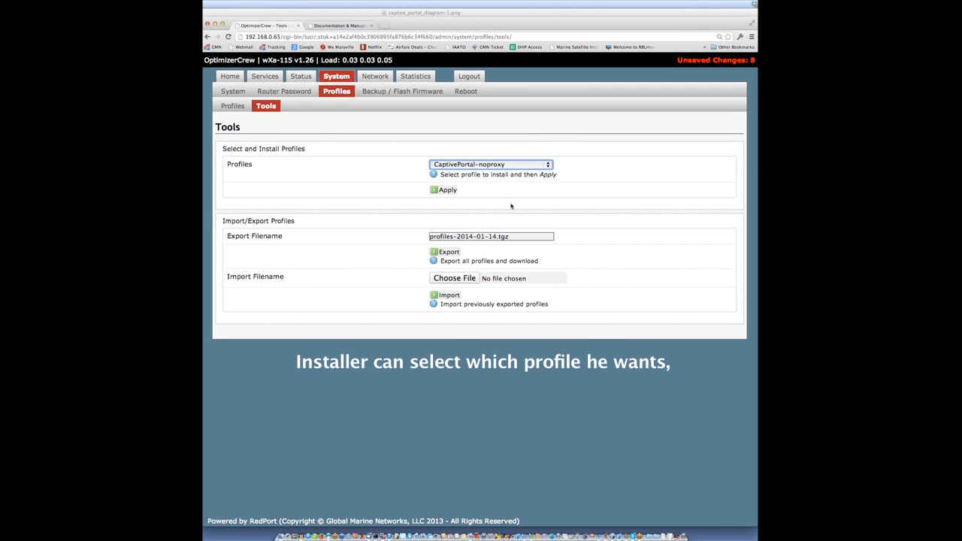
left_click(531, 163)
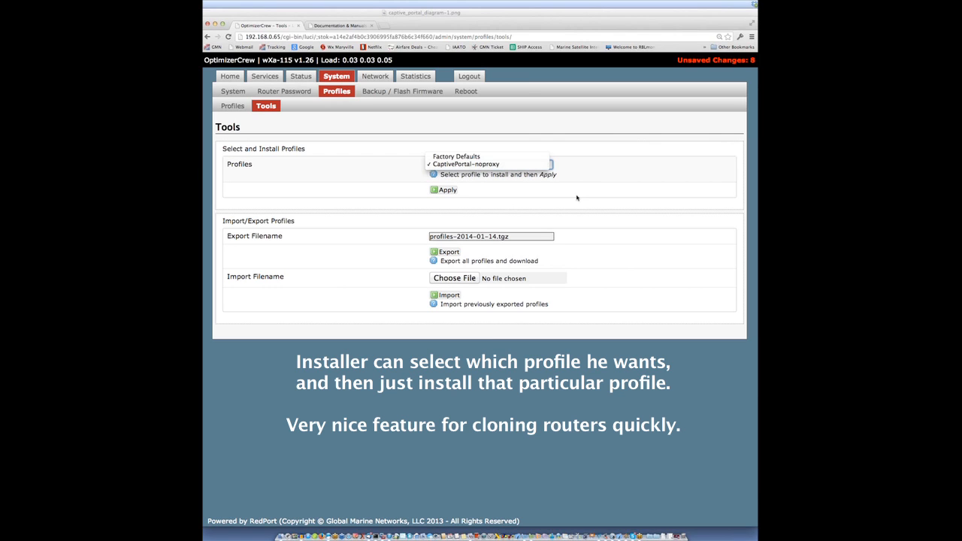
left_click(336, 145)
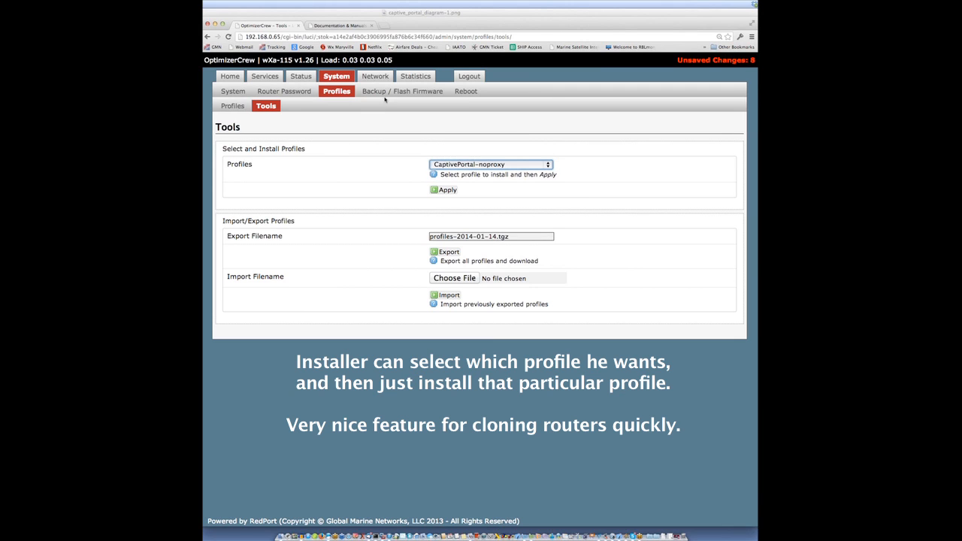
left_click(336, 76)
left_click(301, 76)
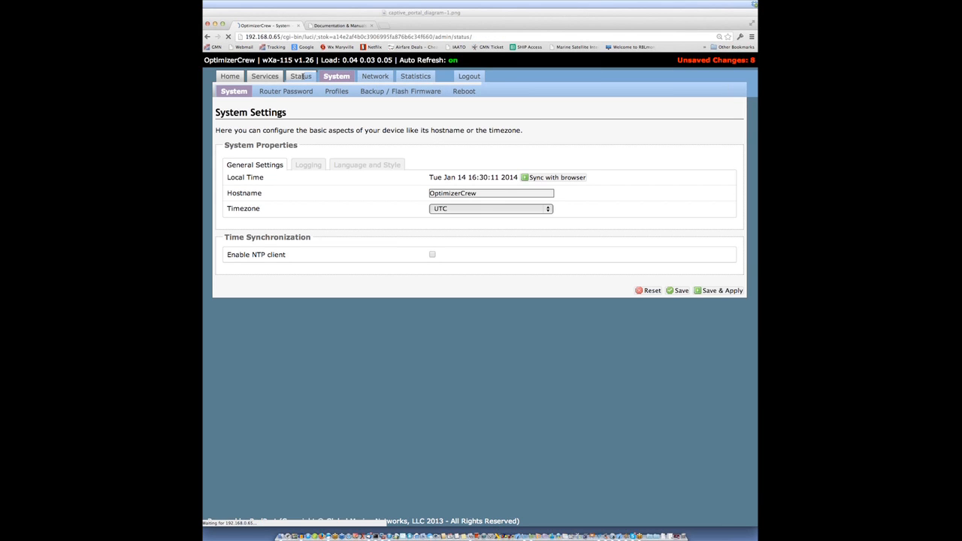
Scroll through the Status Overview's system, memory, swap and network details and back up
scroll(487, 309, "down", 2)
scroll(487, 309, "up", 2)
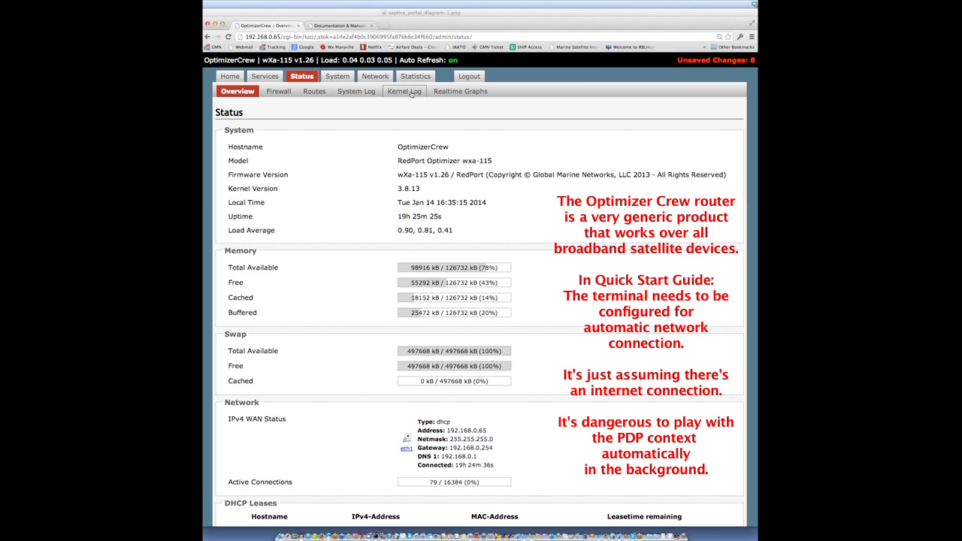
left_click(374, 76)
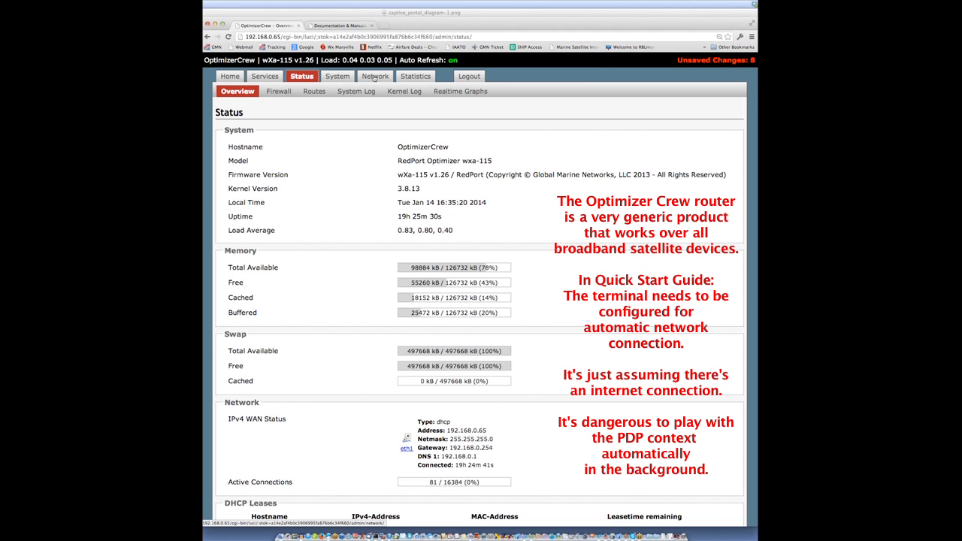
Traceroute openwrt.org, selecting hops 192.168.0.254 and 96.38.22.217, then ping openwrt.org
left_click(509, 94)
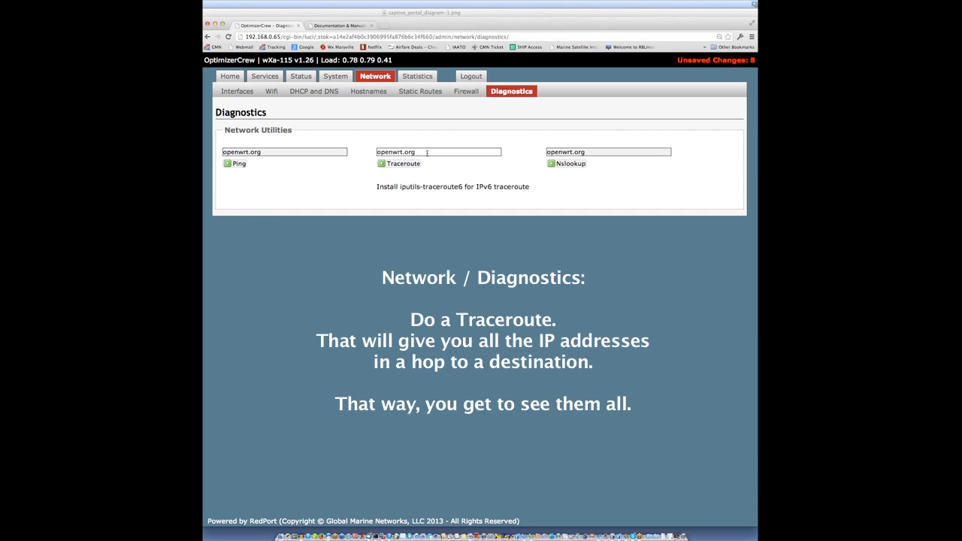
left_click(397, 164)
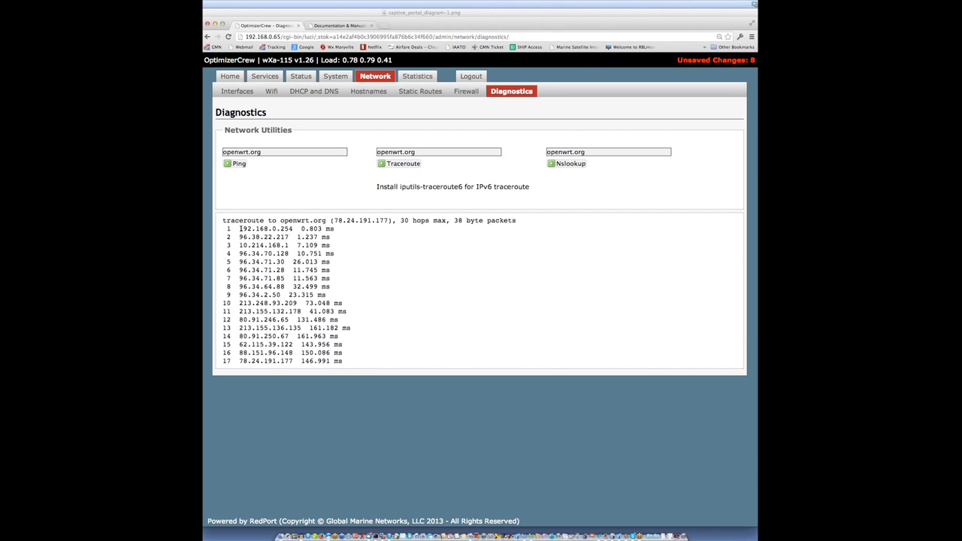
left_click_drag(240, 229, 294, 228)
left_click_drag(238, 236, 290, 236)
left_click(234, 163)
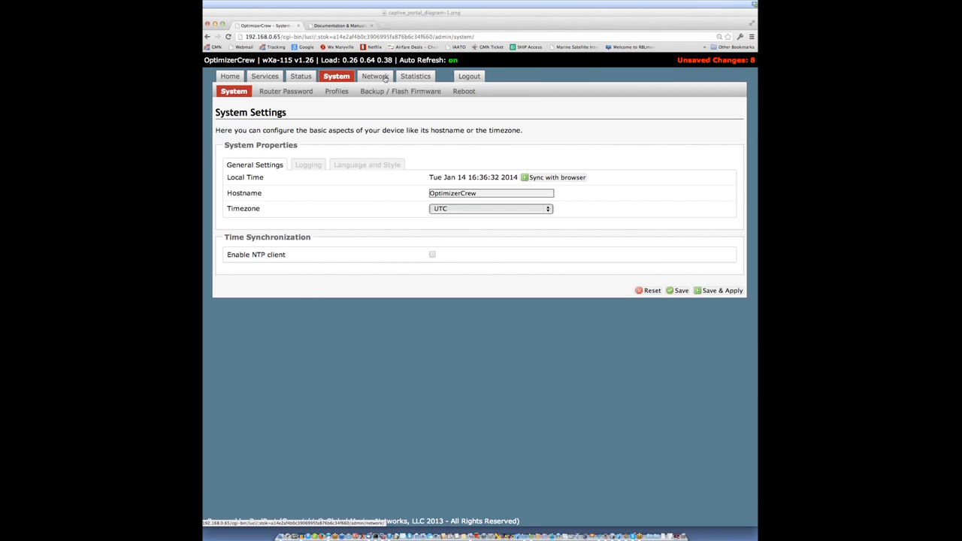
left_click(384, 78)
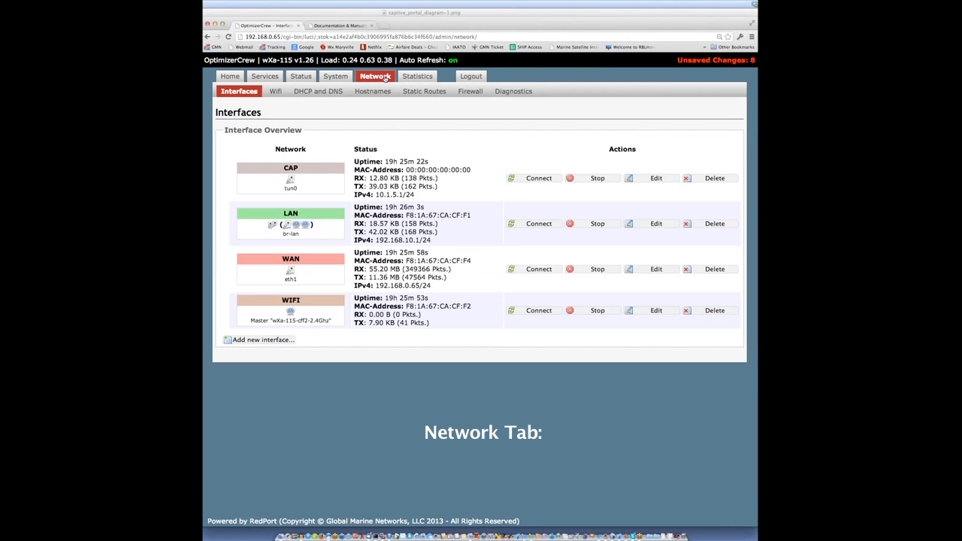
View the firewall zone settings, then scroll the Traffic Rules list through DNS, HTTP, HTTPS, FTP and GMN
left_click(467, 93)
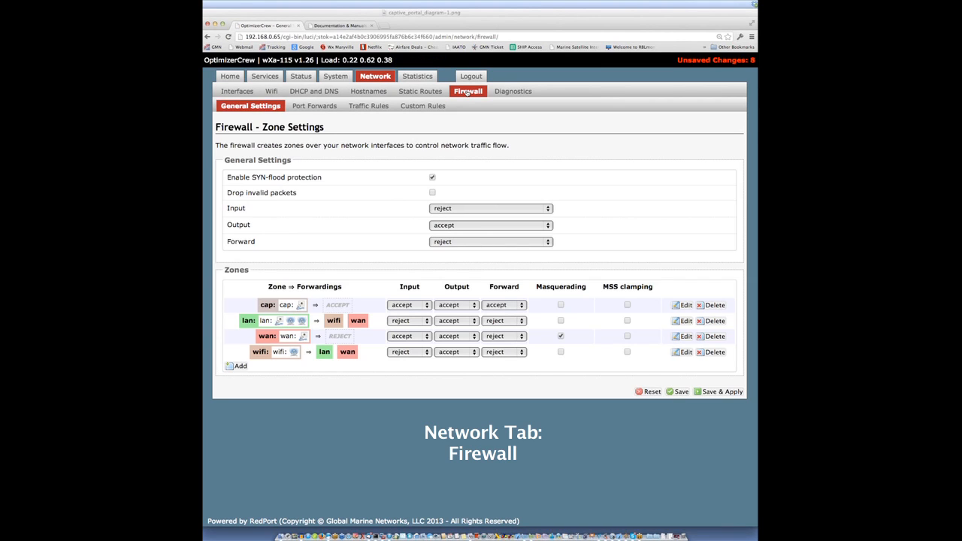
left_click(378, 107)
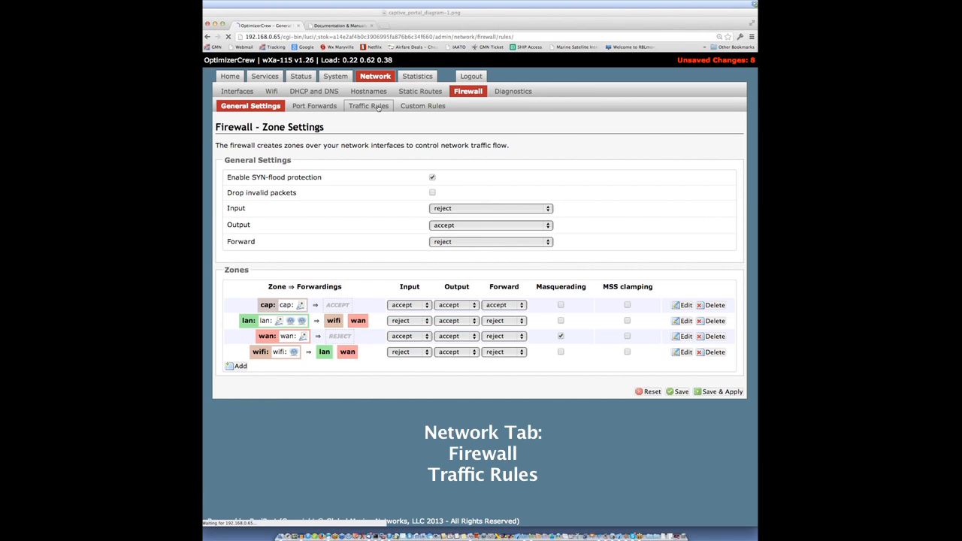
scroll(406, 188, "down", 15)
scroll(409, 192, "up", 10)
scroll(410, 192, "up", 5)
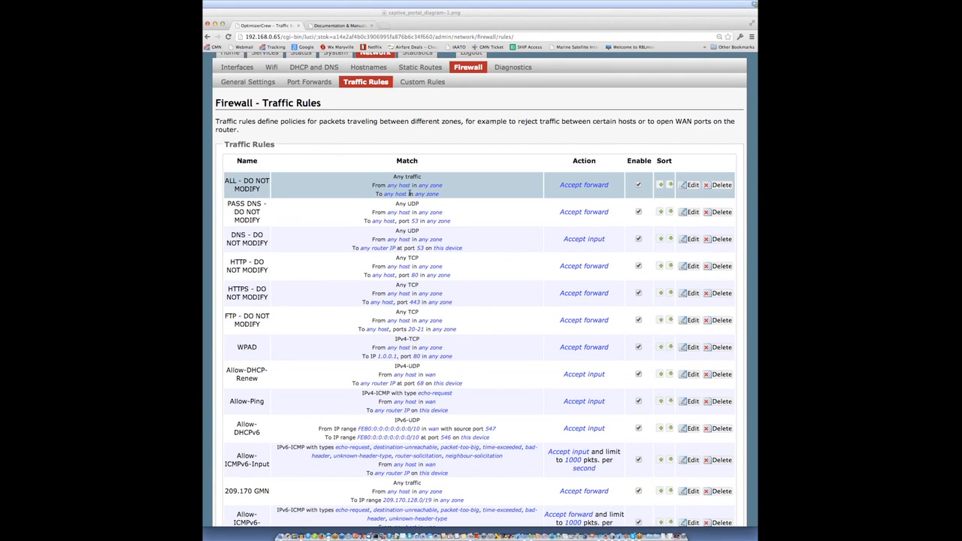
scroll(409, 193, "down", 2)
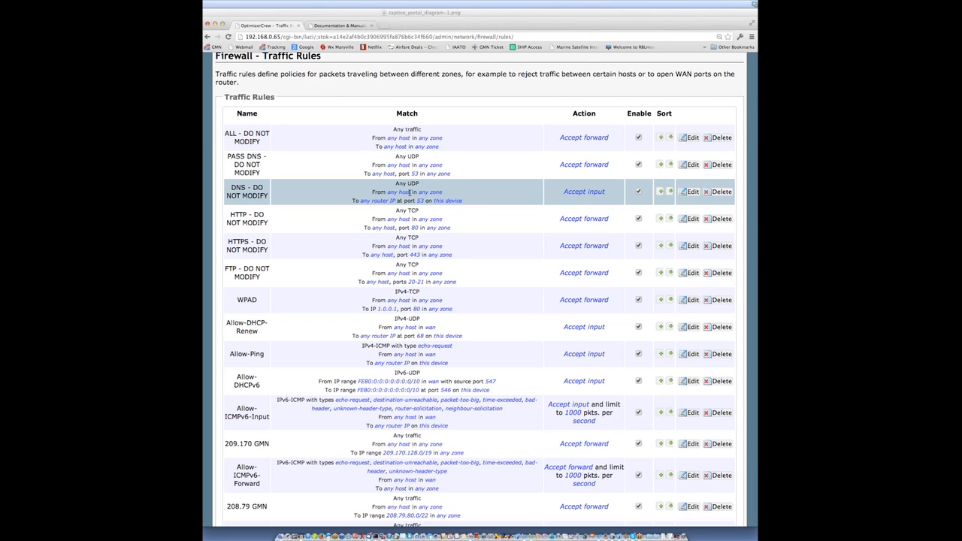
scroll(409, 188, "down", 1)
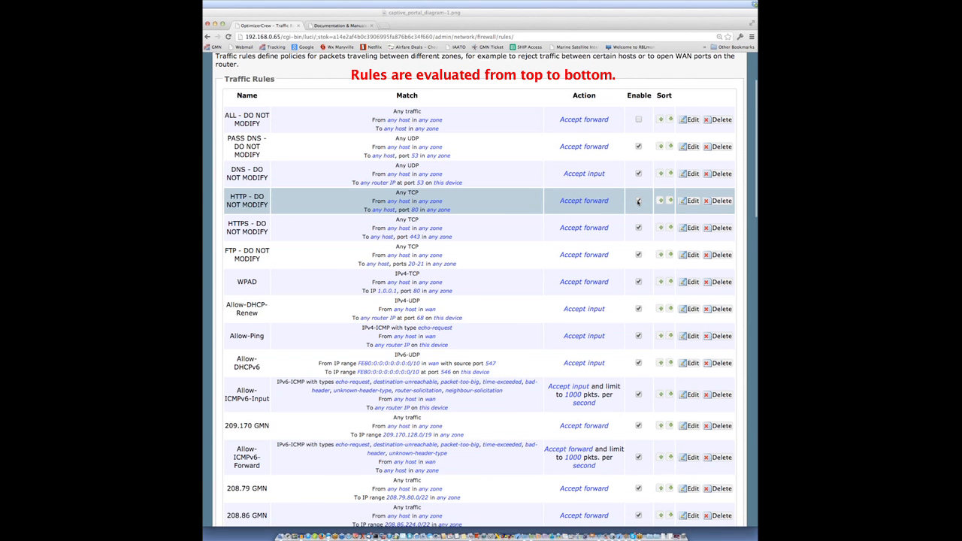
scroll(638, 202, "down", 15)
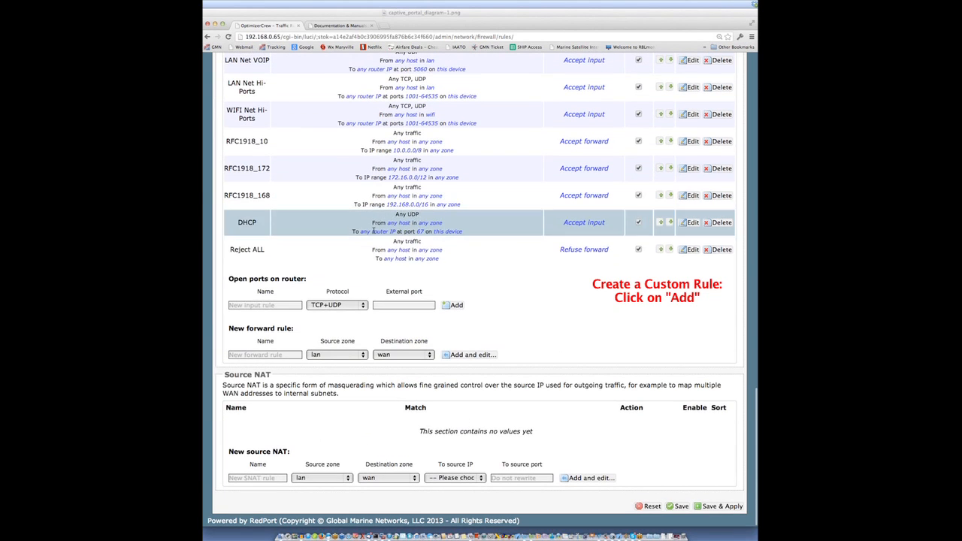
Add an Open-ports rule named 'My Rule' with ICMP type left as any, then return to the list
left_click(451, 304)
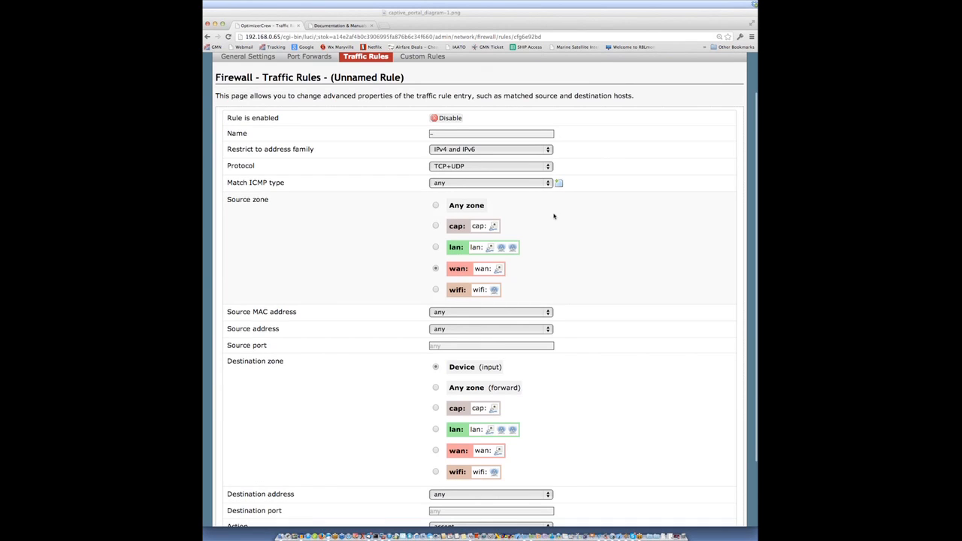
left_click(451, 134)
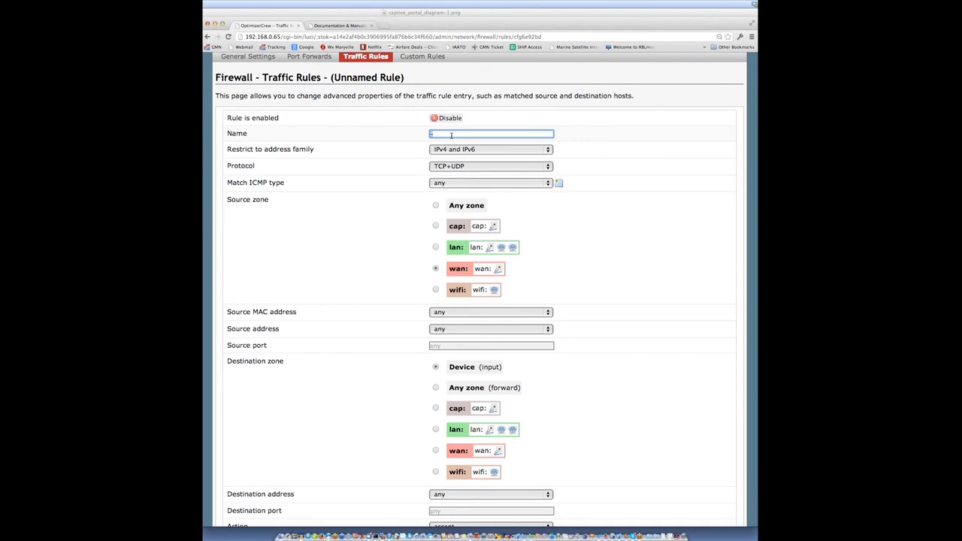
type("My Rule")
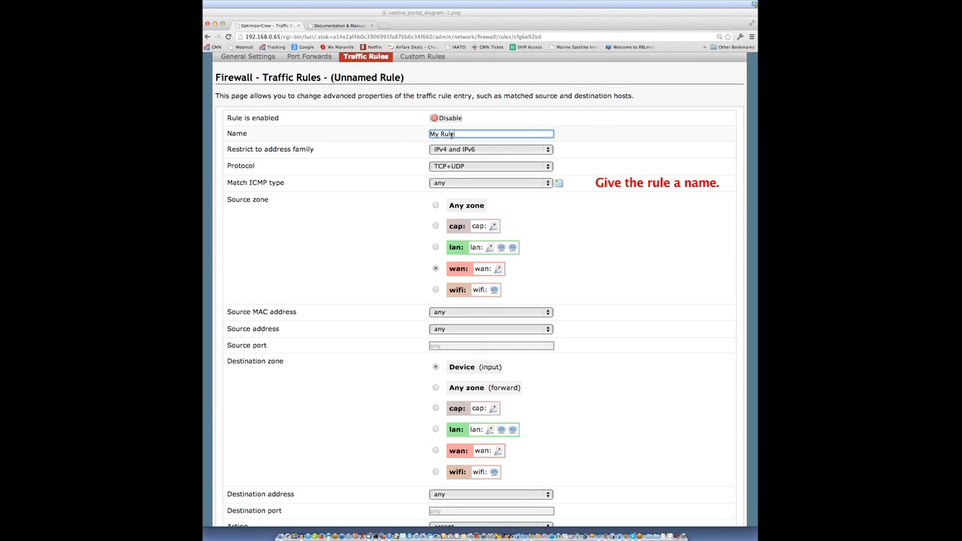
left_click(449, 181)
left_click(377, 181)
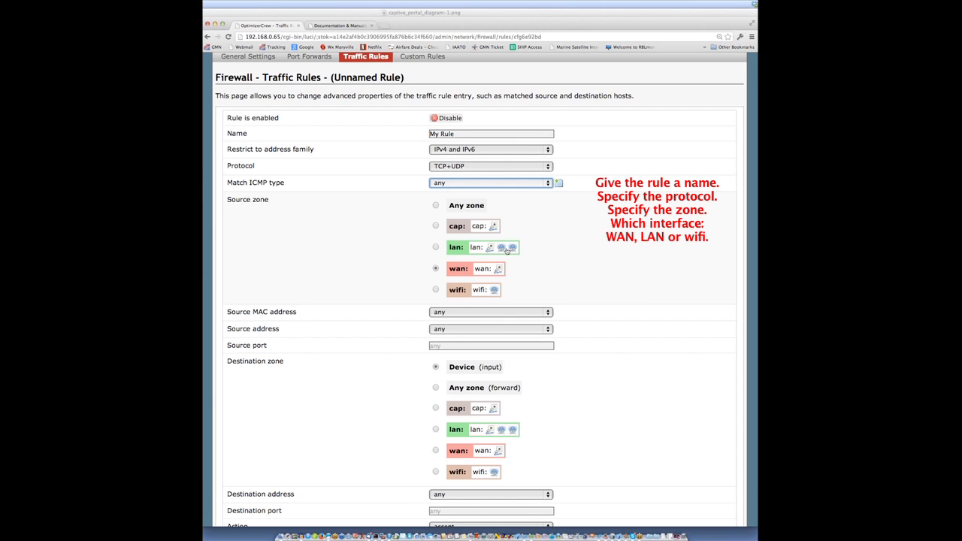
scroll(634, 240, "down", 3)
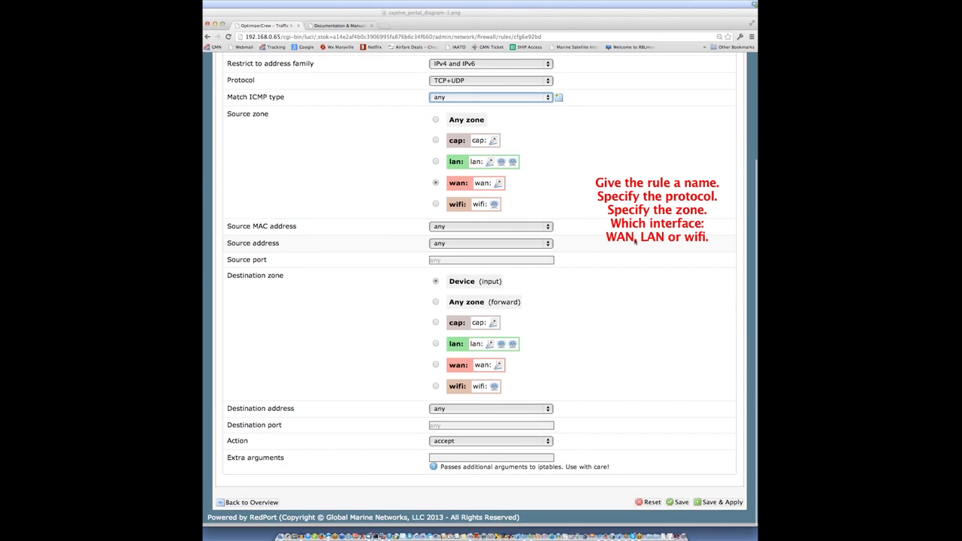
scroll(390, 237, "up", 1)
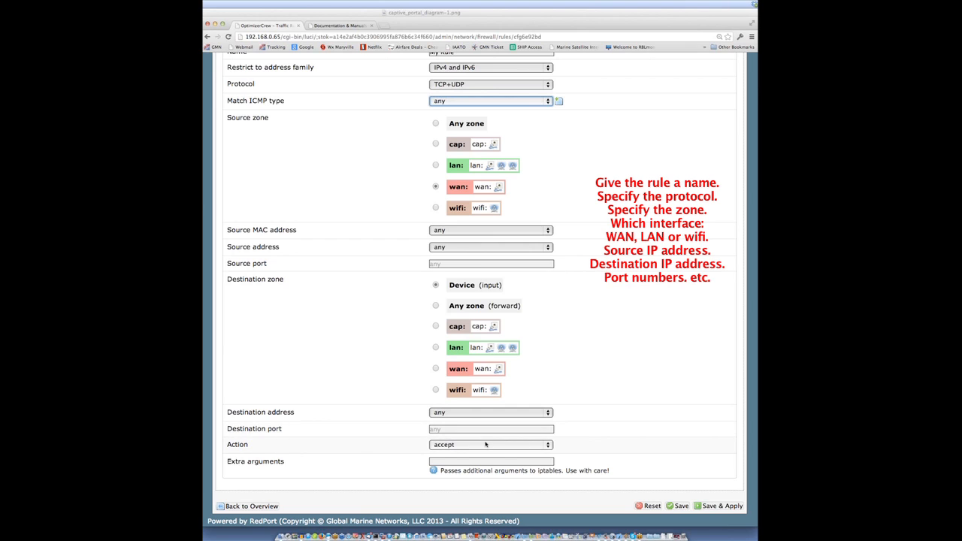
scroll(623, 385, "up", 4)
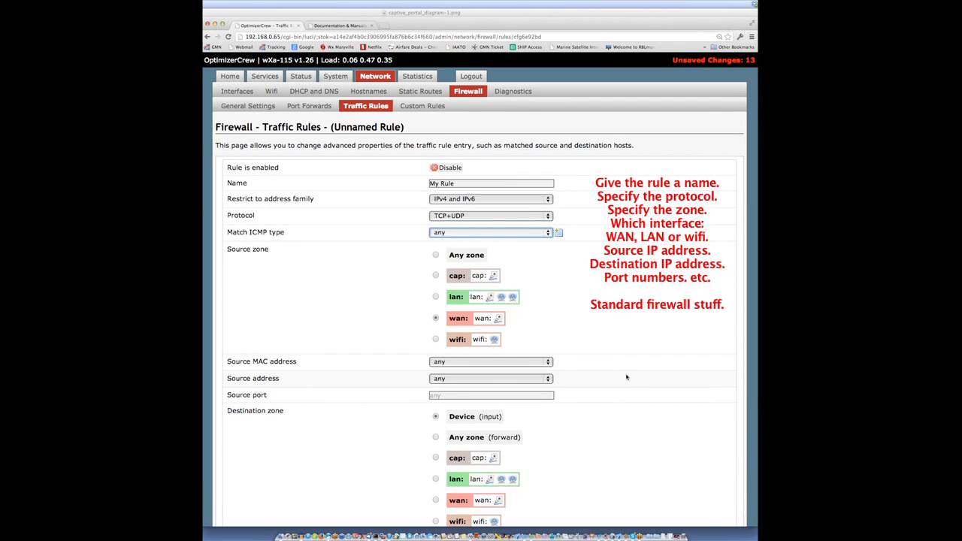
left_click(365, 105)
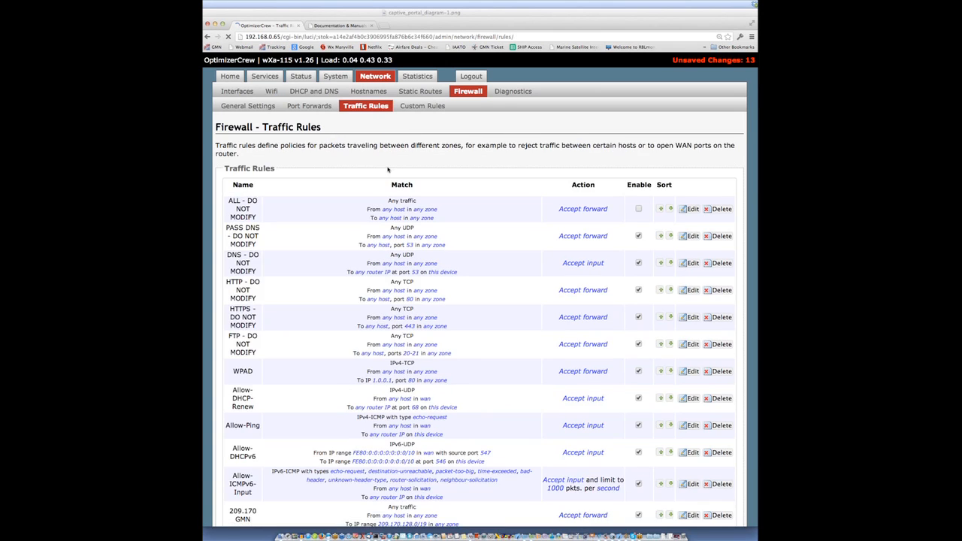
scroll(378, 293, "down", 10)
scroll(367, 289, "up", 8)
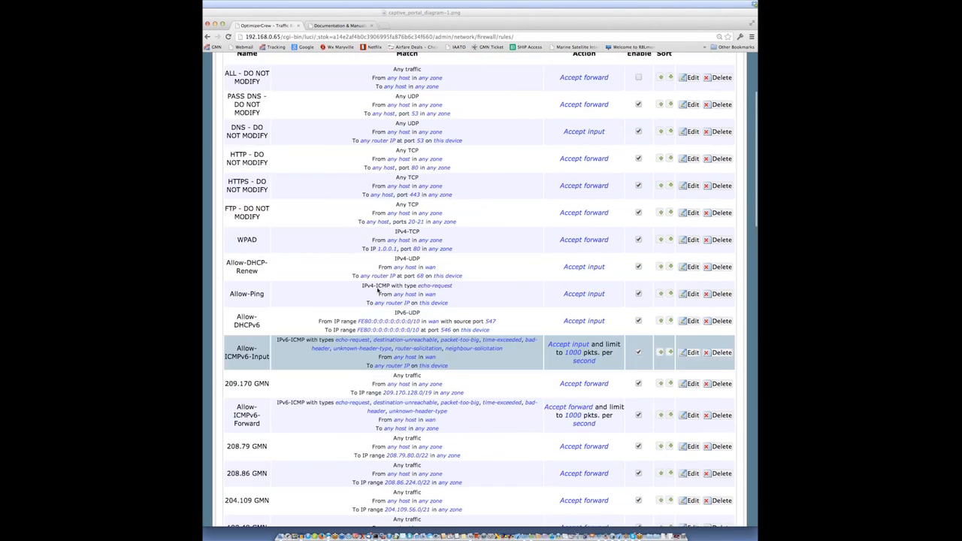
scroll(367, 289, "up", 3)
scroll(372, 289, "down", 8)
scroll(376, 288, "up", 8)
scroll(378, 287, "up", 1)
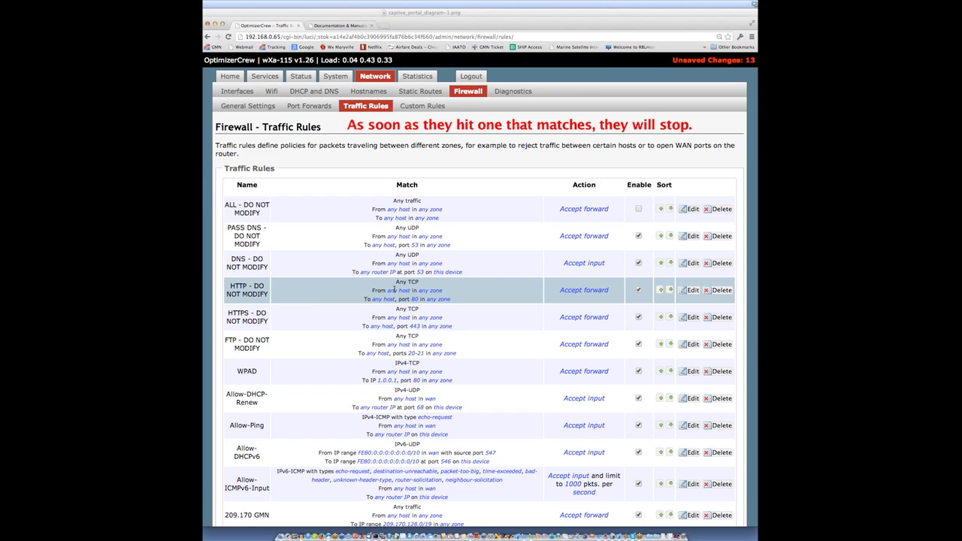
left_click(637, 290)
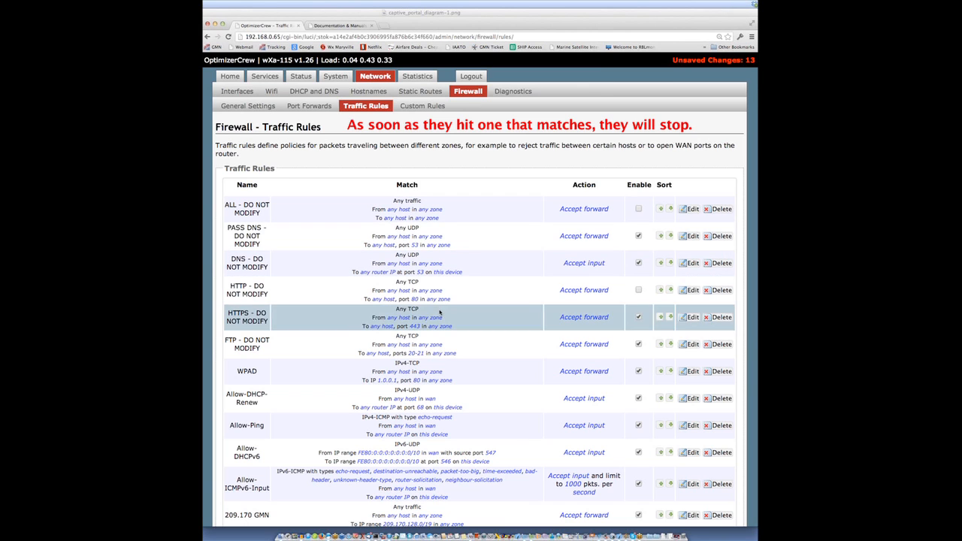
Scroll through the Traffic Rules list showing ALL and HTTP - DO NOT MODIFY disabled
scroll(441, 351, "down", 3)
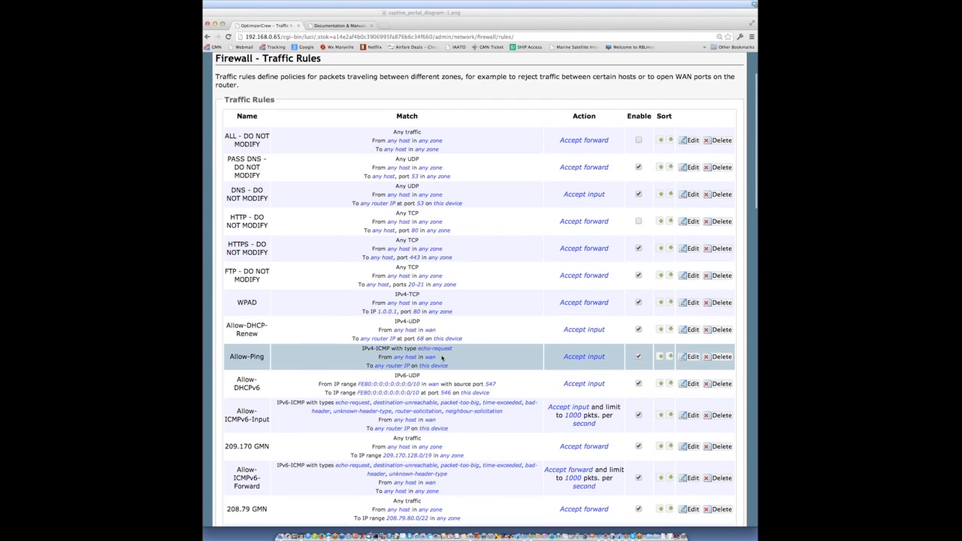
scroll(441, 360, "down", 4)
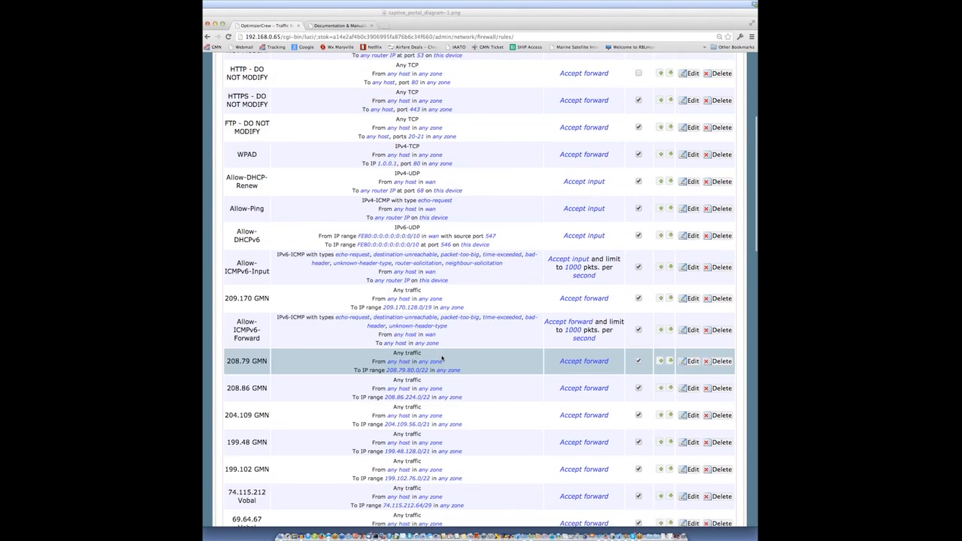
scroll(441, 358, "down", 19)
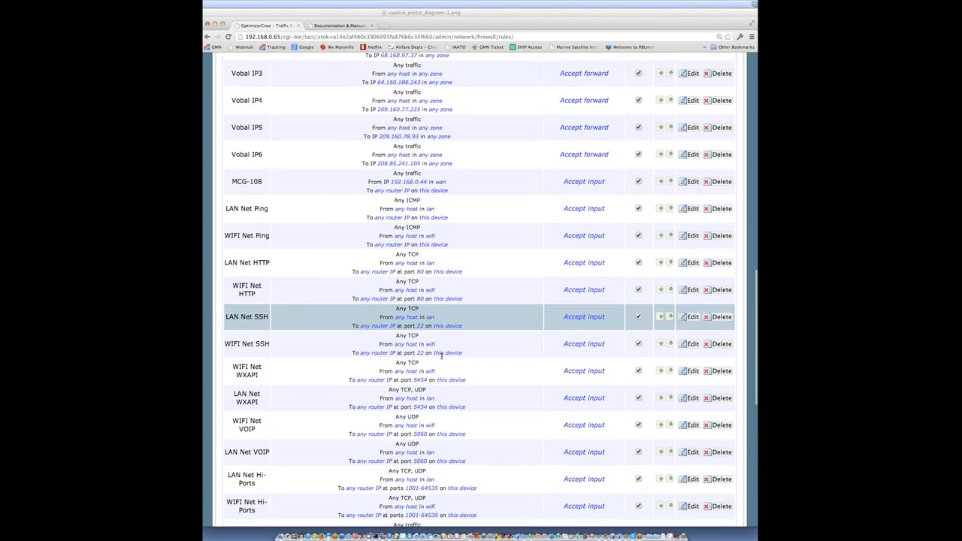
scroll(441, 358, "down", 3)
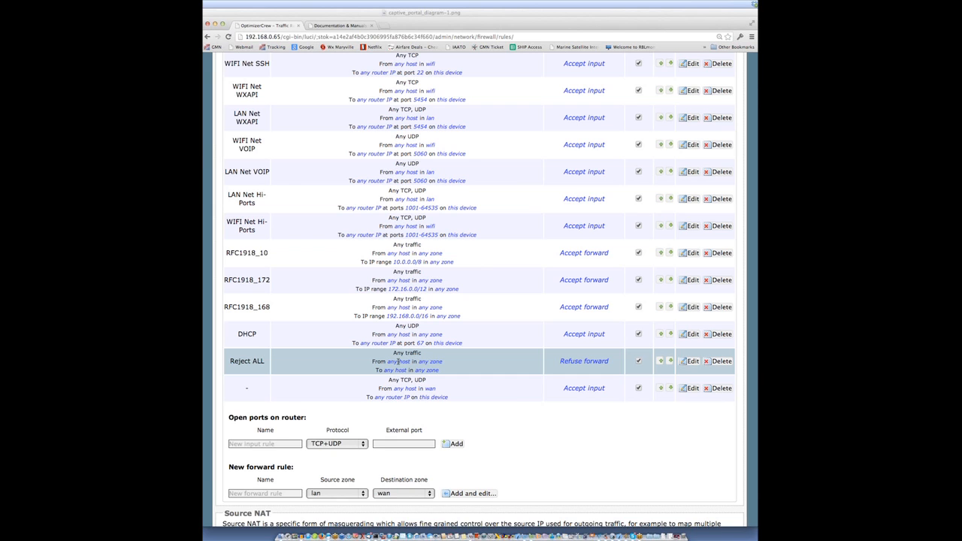
scroll(397, 361, "up", 20)
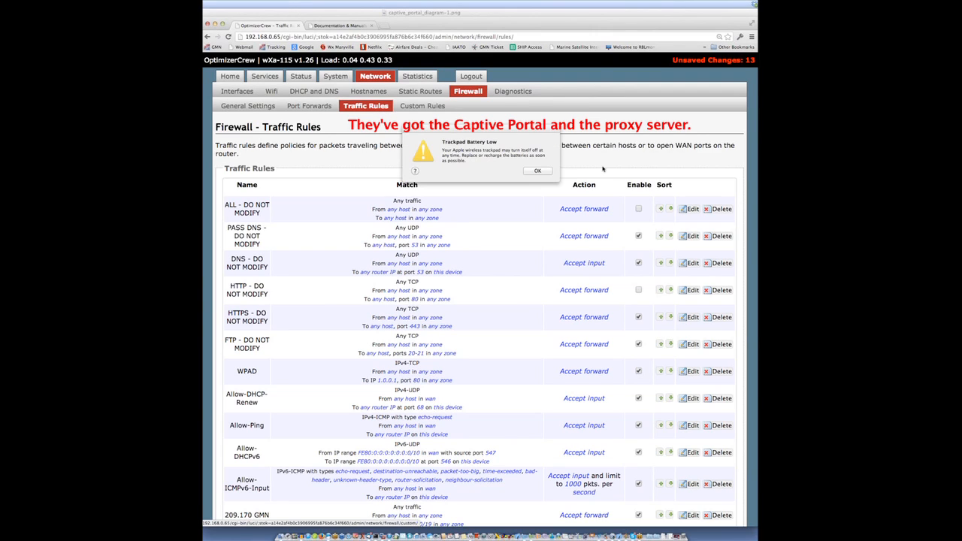
Dismiss the Trackpad Battery Low alert and go via Statistics to the Home Tasks page
left_click(537, 171)
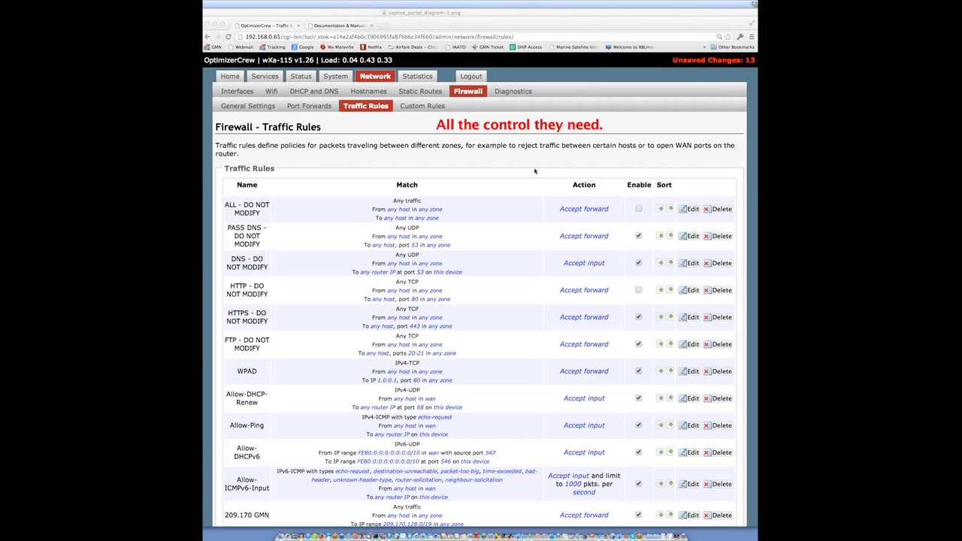
left_click(425, 77)
left_click(226, 78)
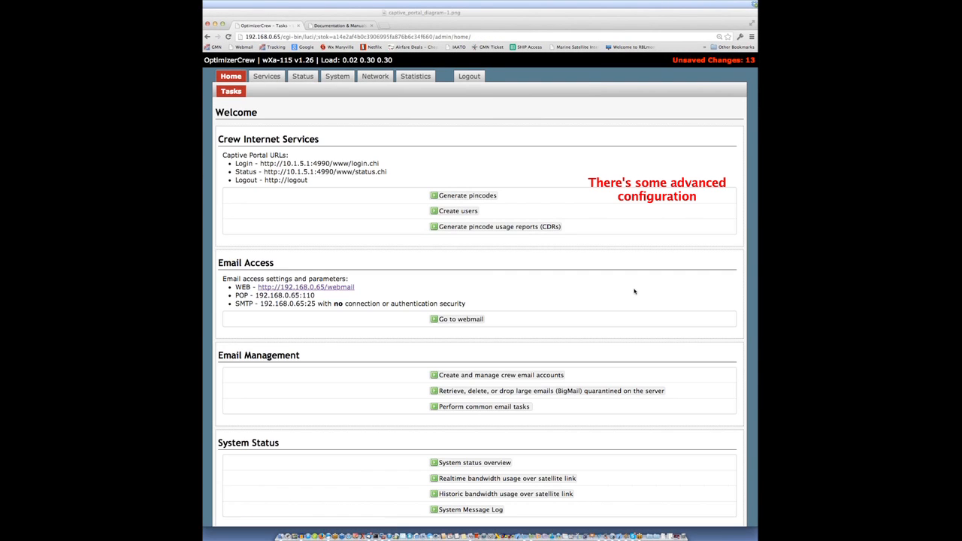